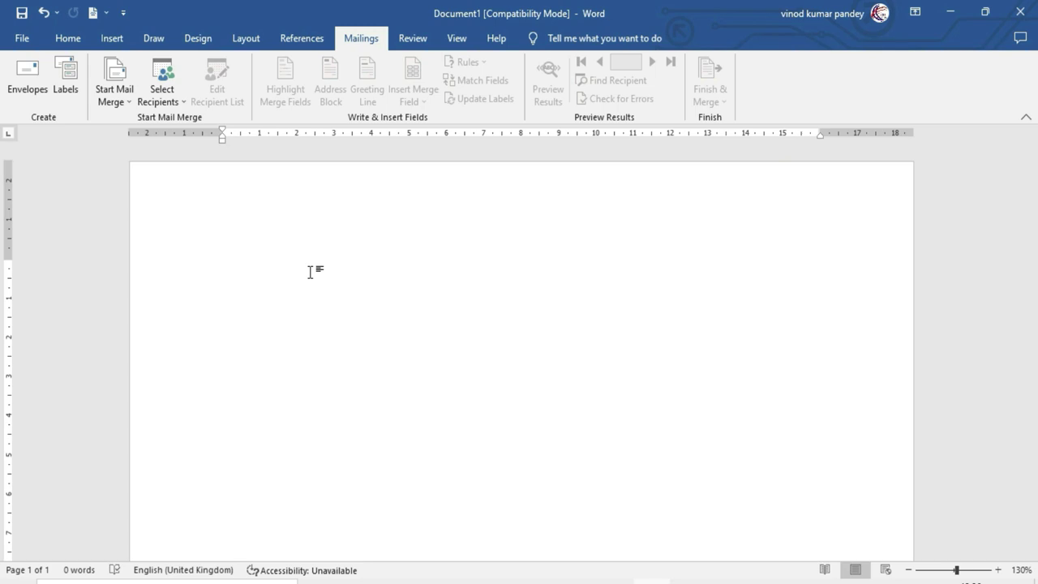
- Open the Envelopes and Labels dialog from the Mailings tab and move it slightly aside
{"action": "left_click", "coordinate": [355, 42]}
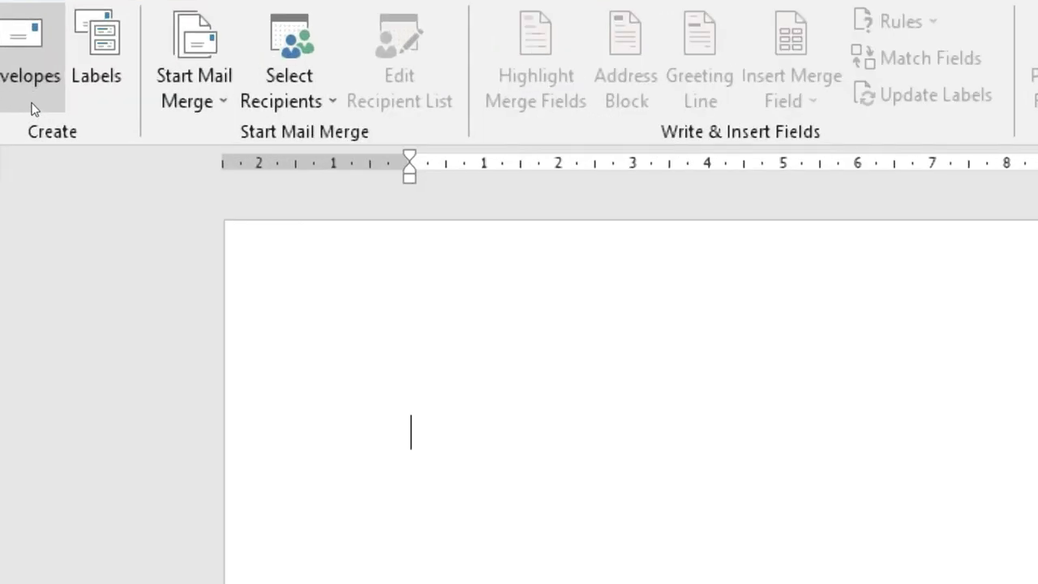
{"action": "left_click", "coordinate": [27, 67]}
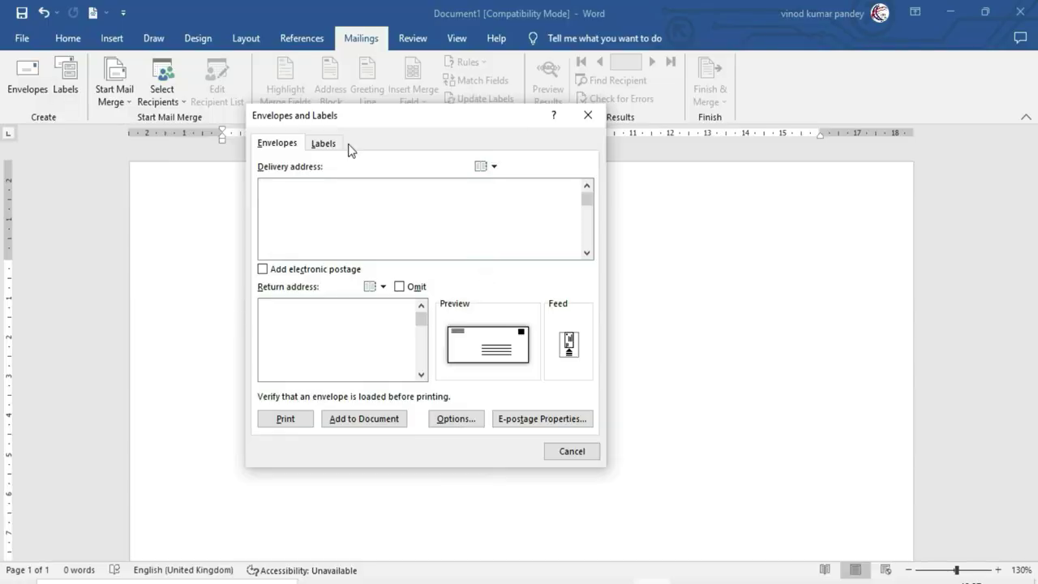
{"action": "left_click_drag", "start_coordinate": [349, 119], "coordinate": [372, 139]}
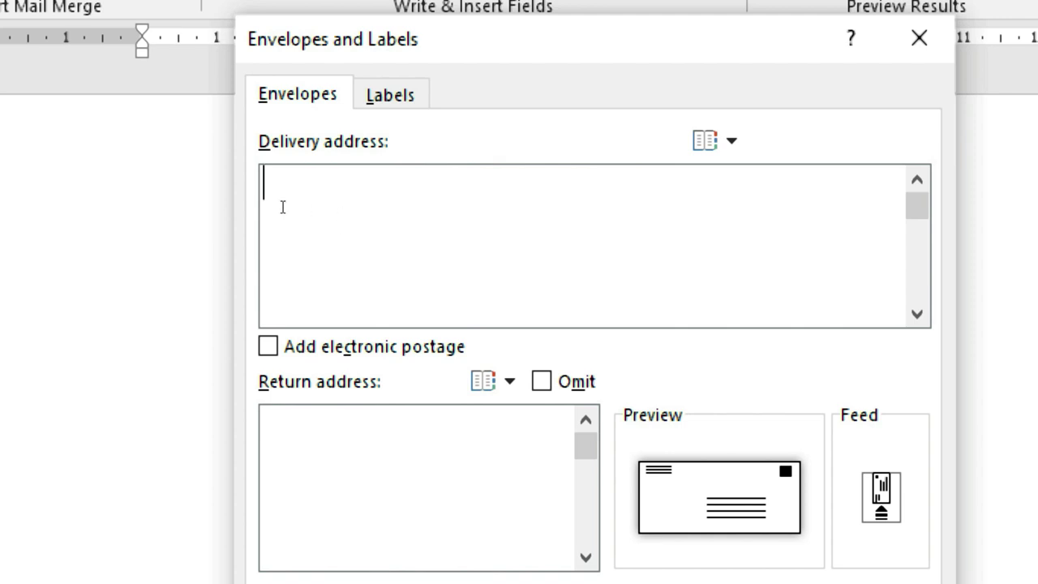
- Type the four-line delivery address, then enter the company's four-line return address
{"action": "left_click", "coordinate": [324, 219]}
{"action": "left_click", "coordinate": [302, 335]}
{"action": "key", "text": "Tab"}
{"action": "left_click", "coordinate": [301, 331]}
{"action": "left_click", "coordinate": [301, 212]}
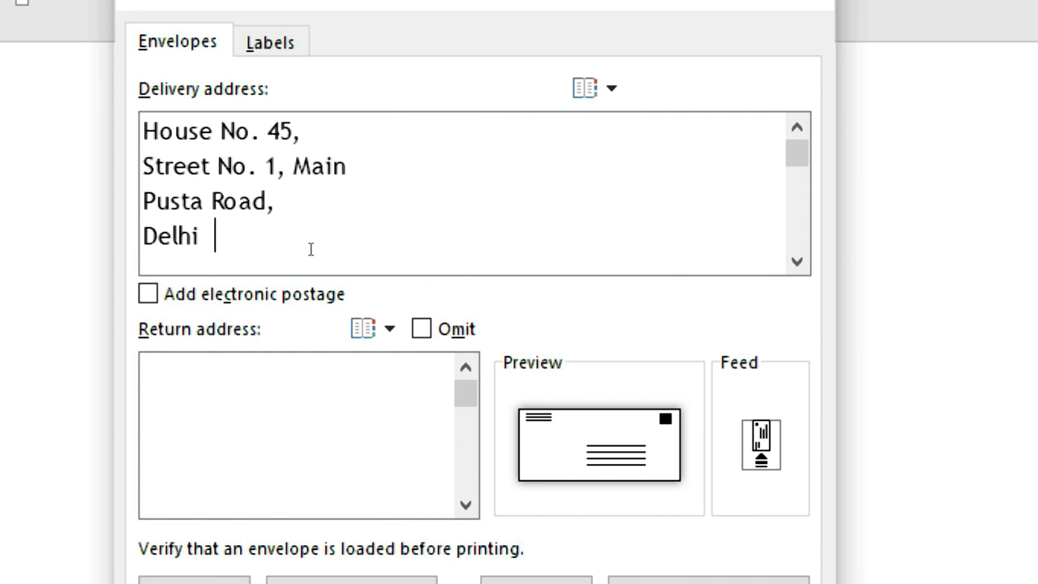
{"action": "left_click", "coordinate": [300, 328]}
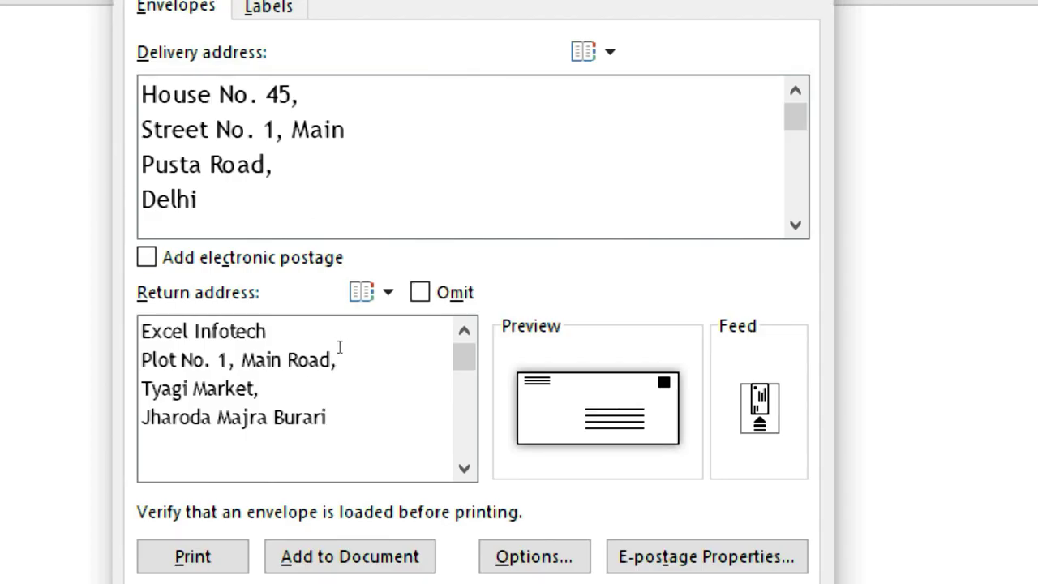
- Toggle Omit on and back off to keep the return address, then open Envelope Options printing settings
{"action": "left_click", "coordinate": [420, 295]}
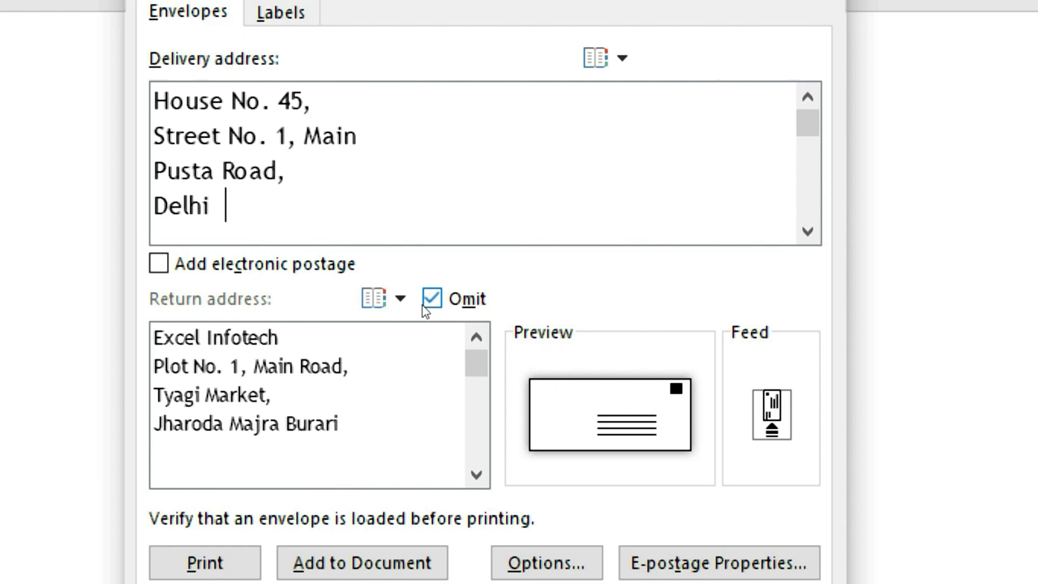
{"action": "left_click", "coordinate": [422, 306]}
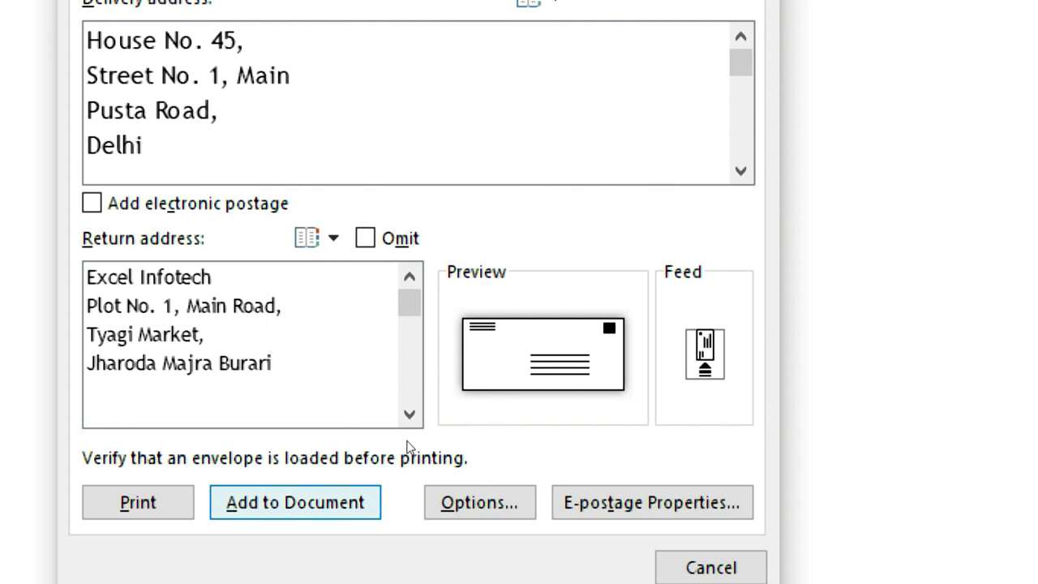
{"action": "key", "text": "Tab"}
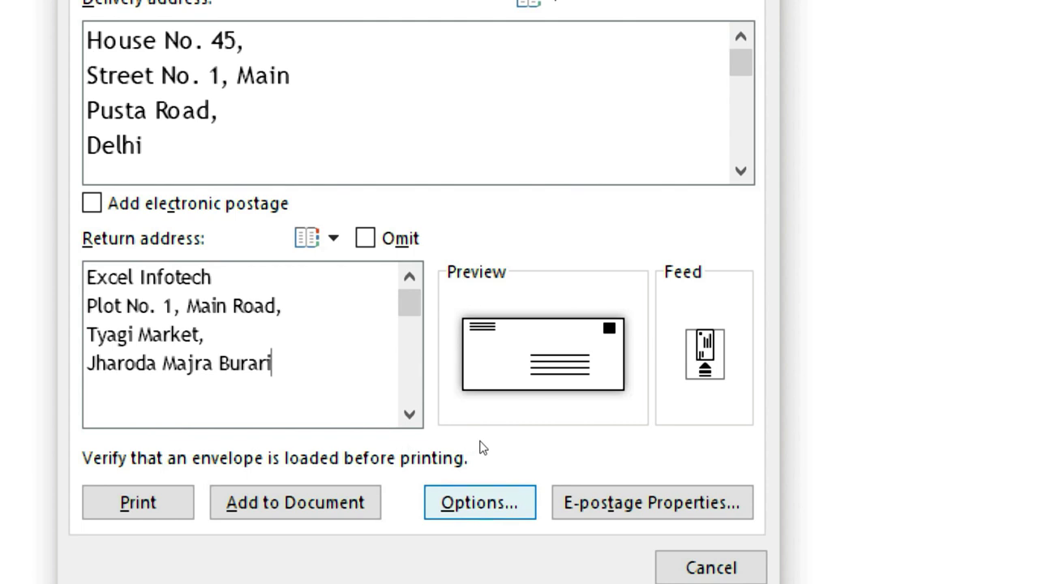
{"action": "key", "text": "Return"}
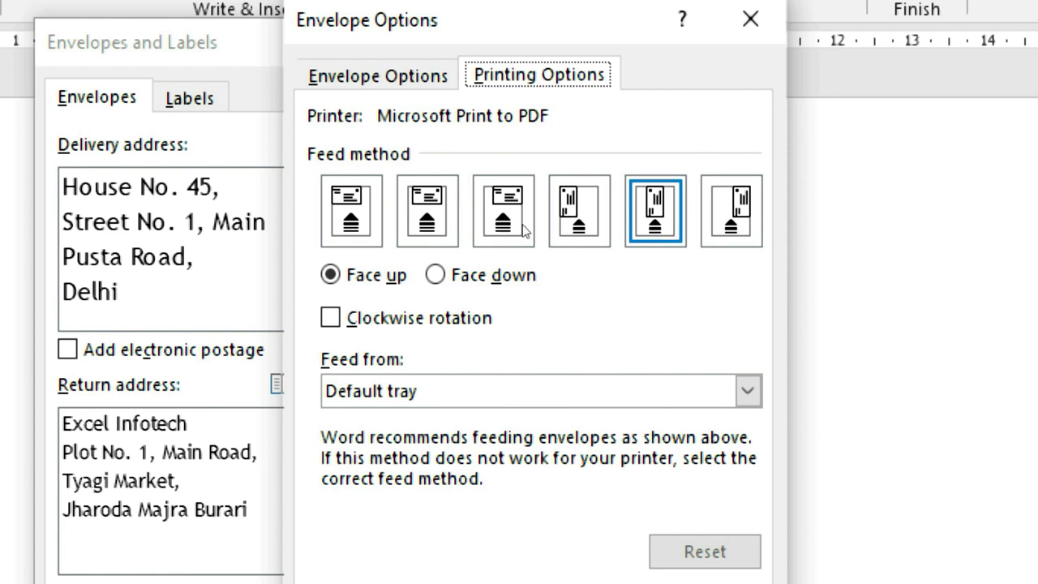
- Try several envelope feed methods, then restore the recommended one
{"action": "left_click", "coordinate": [585, 232]}
{"action": "left_click", "coordinate": [512, 219]}
{"action": "left_click", "coordinate": [461, 224]}
{"action": "left_click", "coordinate": [351, 215]}
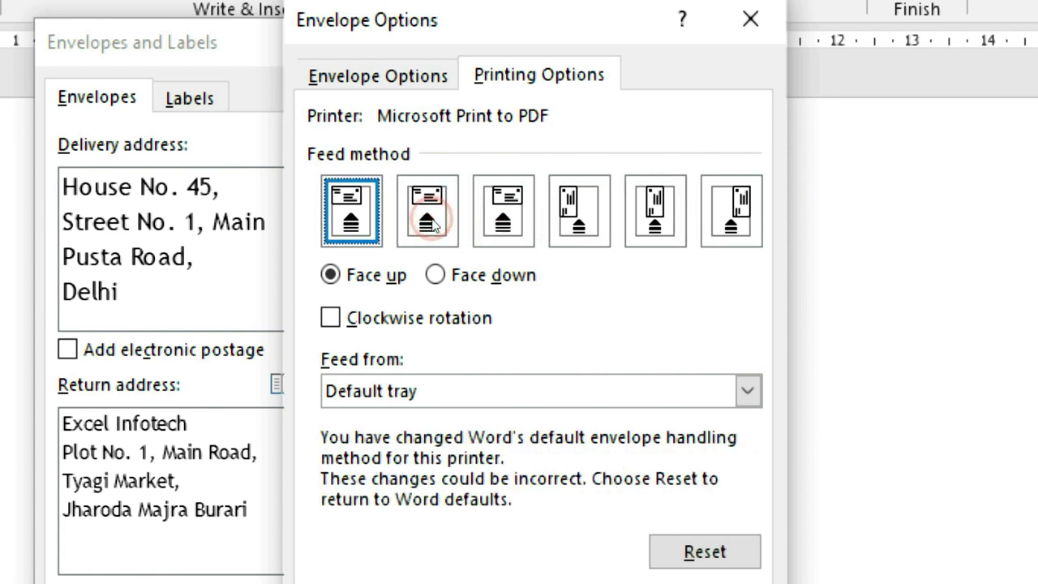
{"action": "key", "text": "space"}
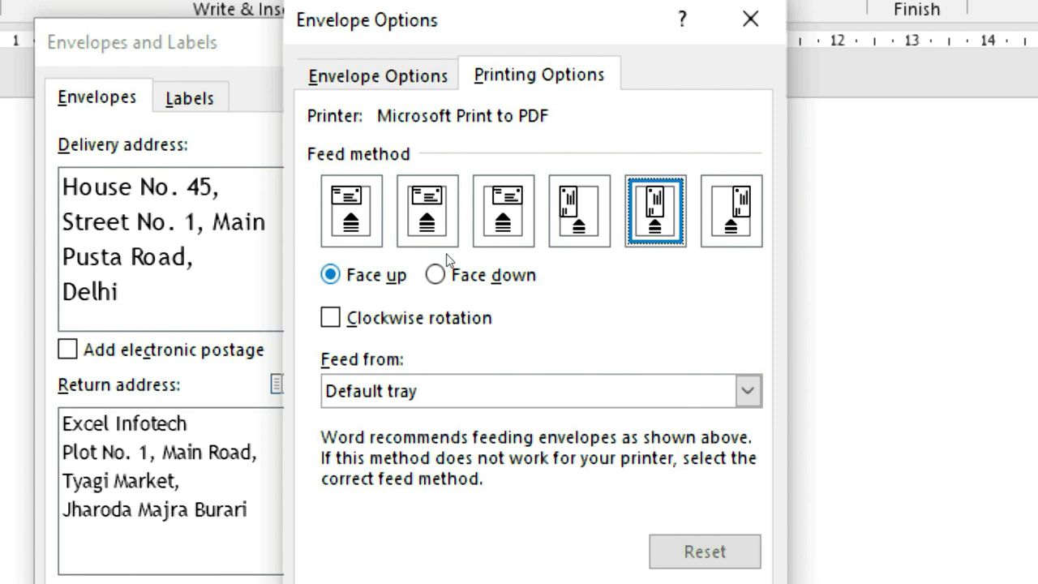
- Set the envelope size to Size 12 (4 3/4 x 11 in) on the Envelope Options tab
{"action": "key", "text": "ctrl+shift+Tab"}
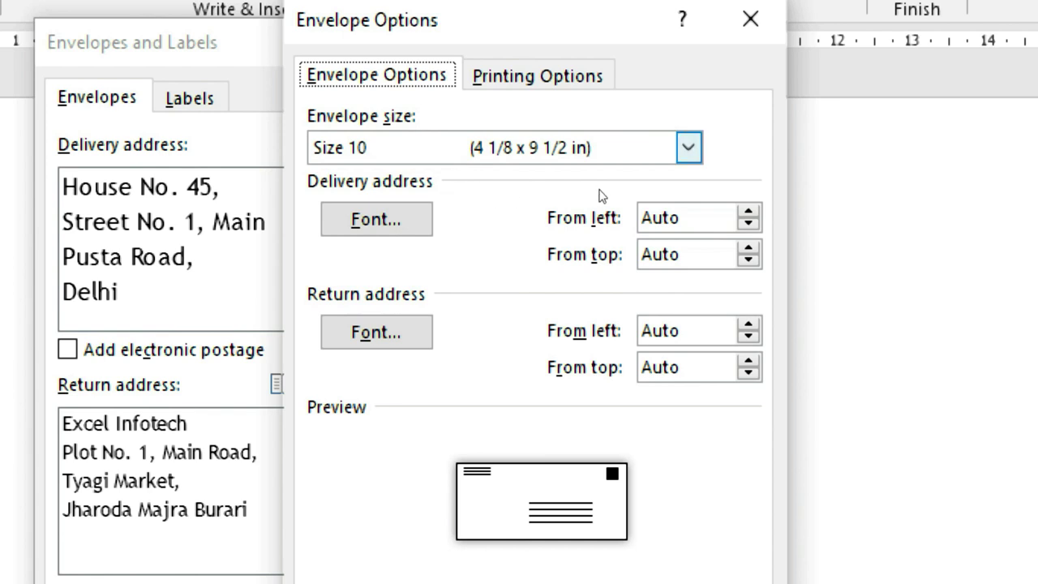
{"action": "key", "text": "alt+Down"}
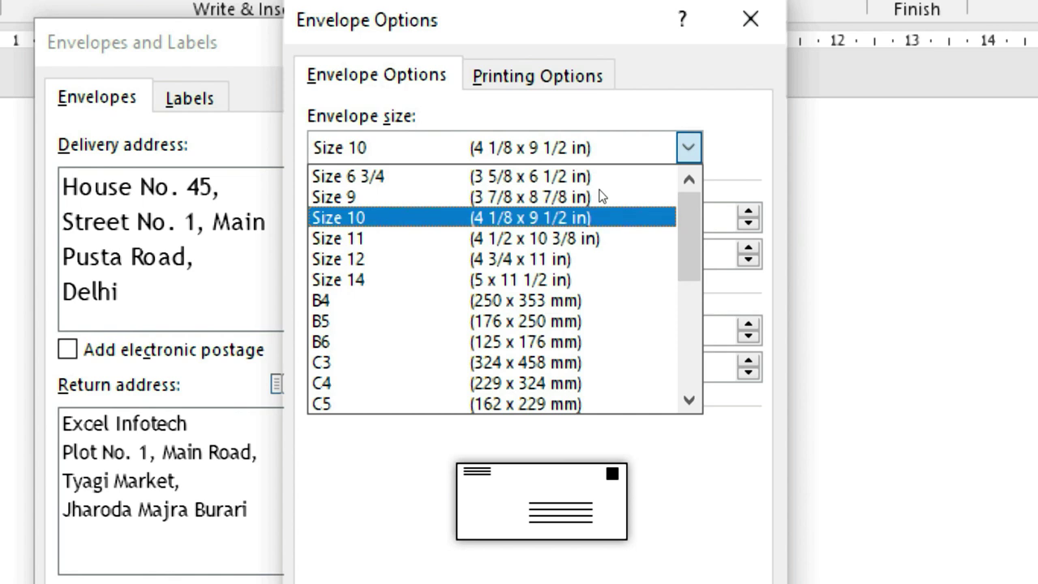
{"action": "left_click", "coordinate": [435, 250]}
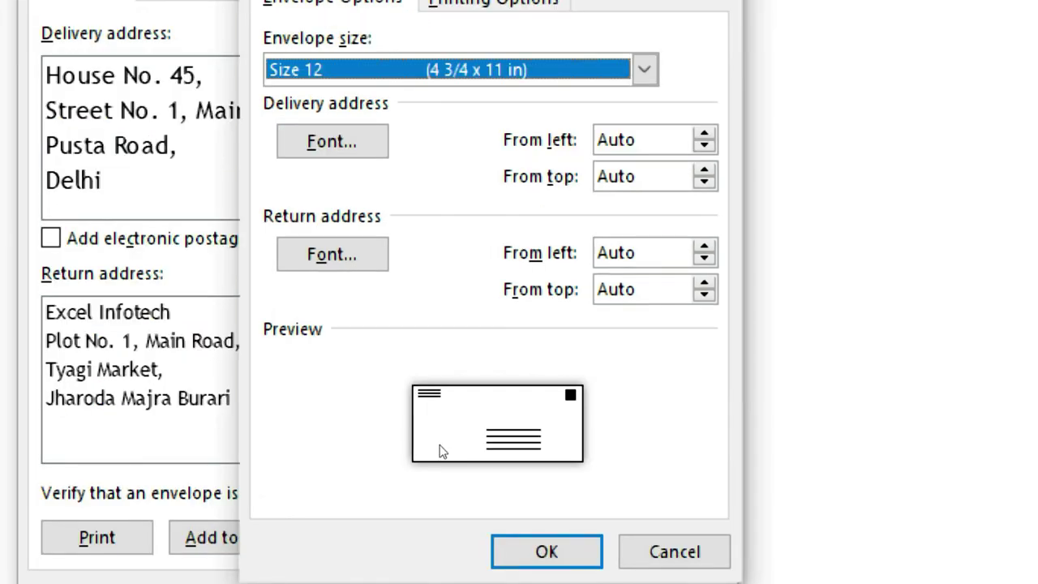
{"action": "left_click", "coordinate": [422, 240]}
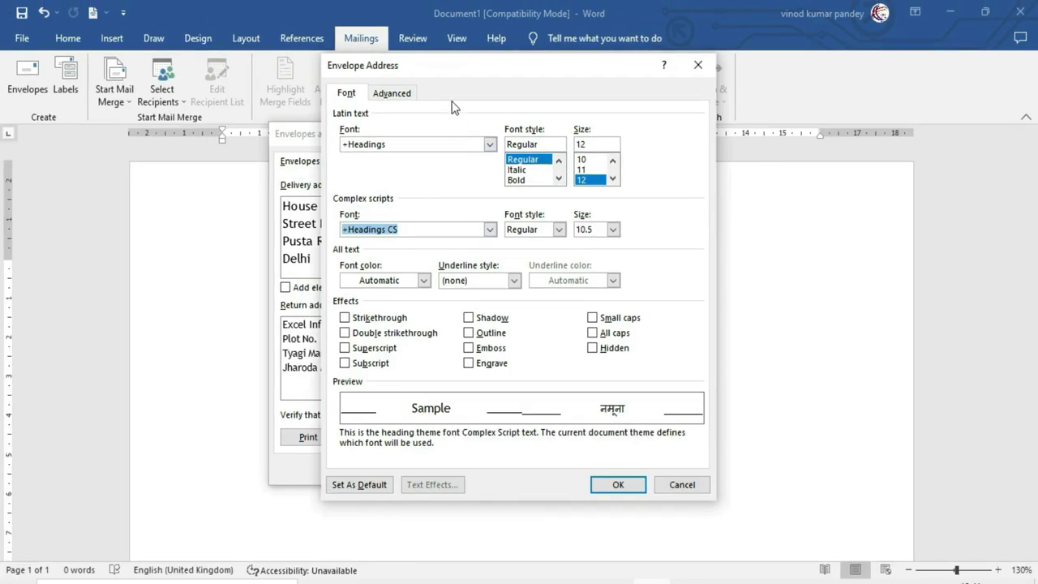
{"action": "left_click_drag", "start_coordinate": [435, 71], "coordinate": [399, 98]}
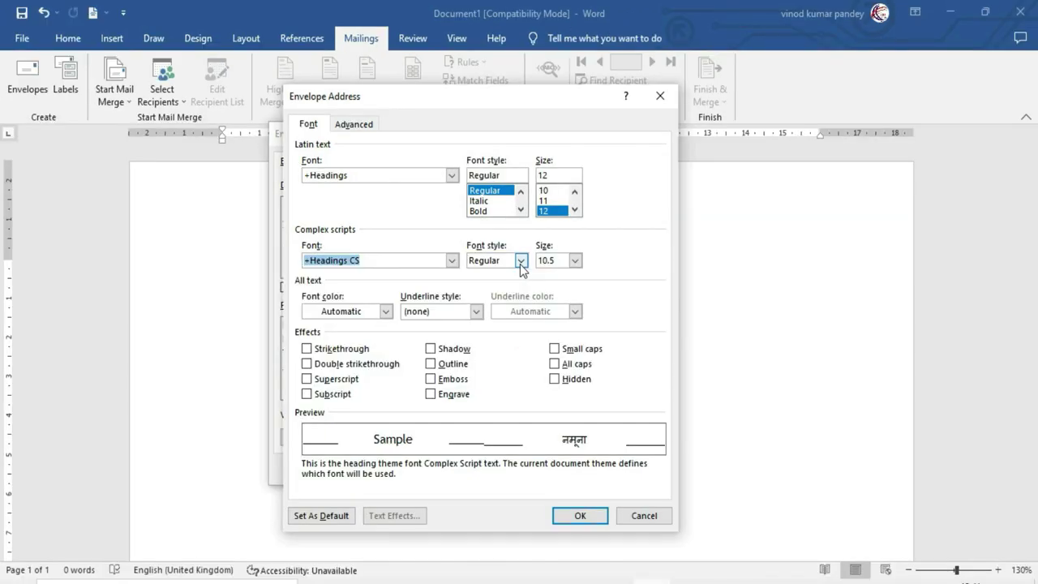
{"action": "left_click", "coordinate": [361, 128]}
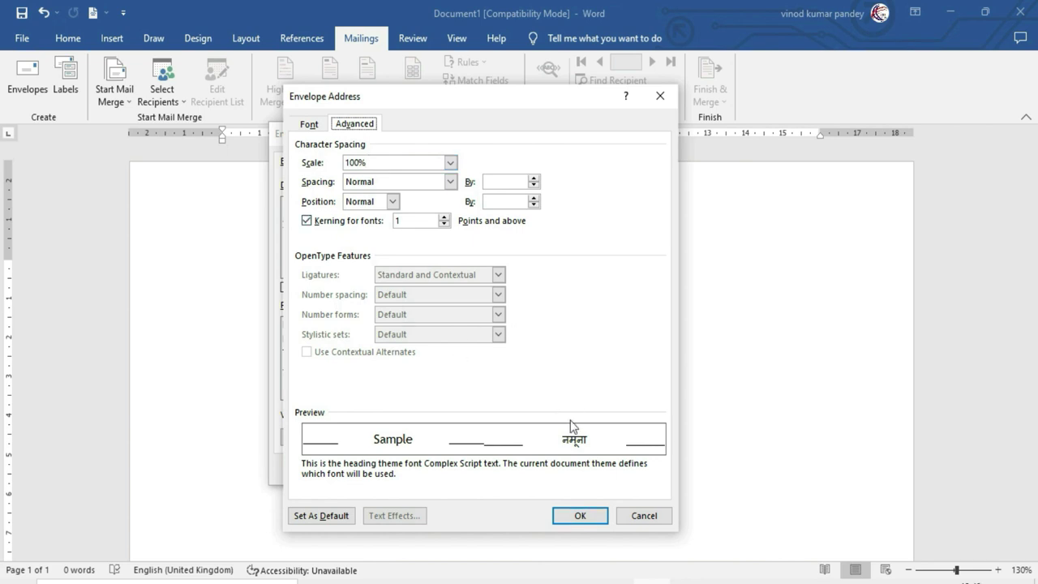
{"action": "left_click", "coordinate": [646, 516]}
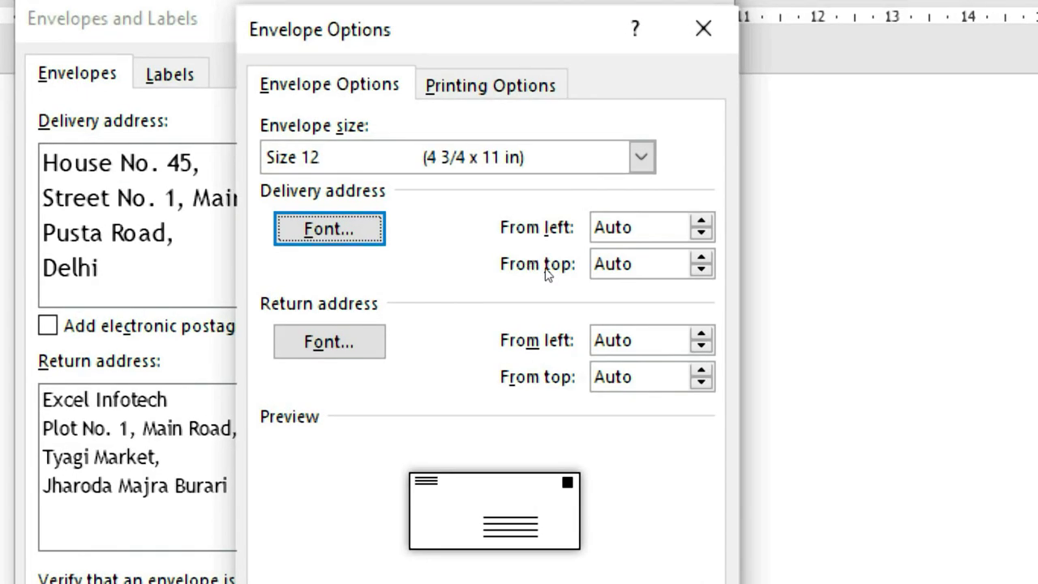
- Leave the delivery From left offset on Auto and confirm envelope Size 10 (4 1/8 x 9 1/2 in)
{"action": "key", "text": "Tab"}
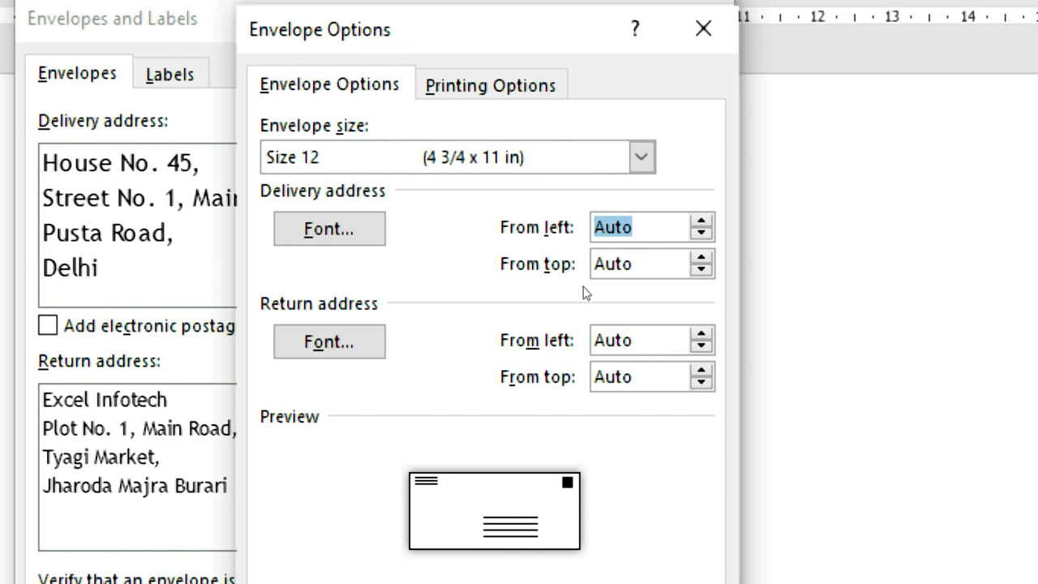
{"action": "key", "text": "Up"}
{"action": "key", "text": "Up"}
{"action": "key", "text": "Up"}
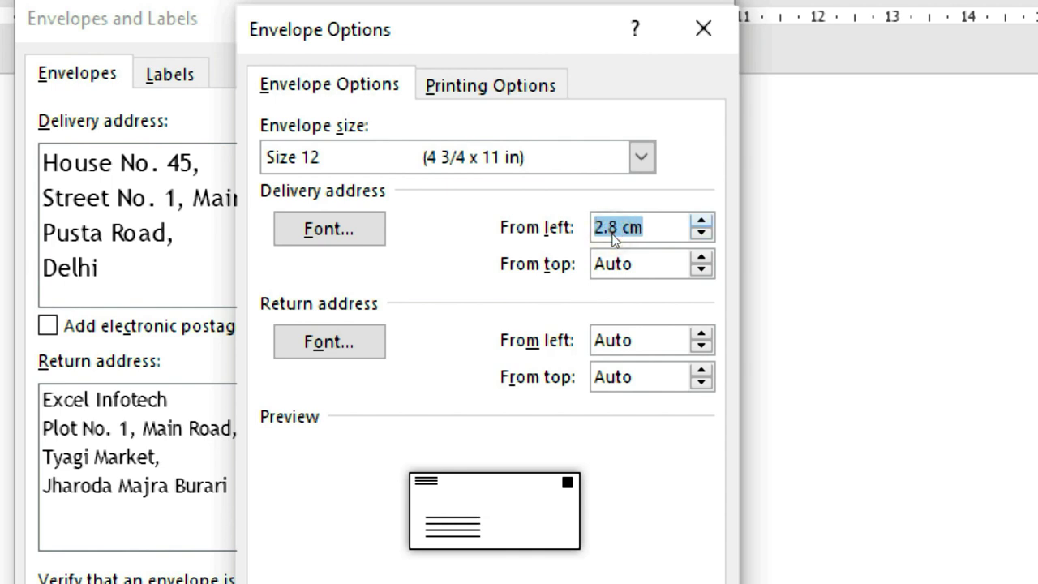
{"action": "key", "text": "Down"}
{"action": "key", "text": "Down"}
{"action": "key", "text": "Down"}
{"action": "key", "text": "Down"}
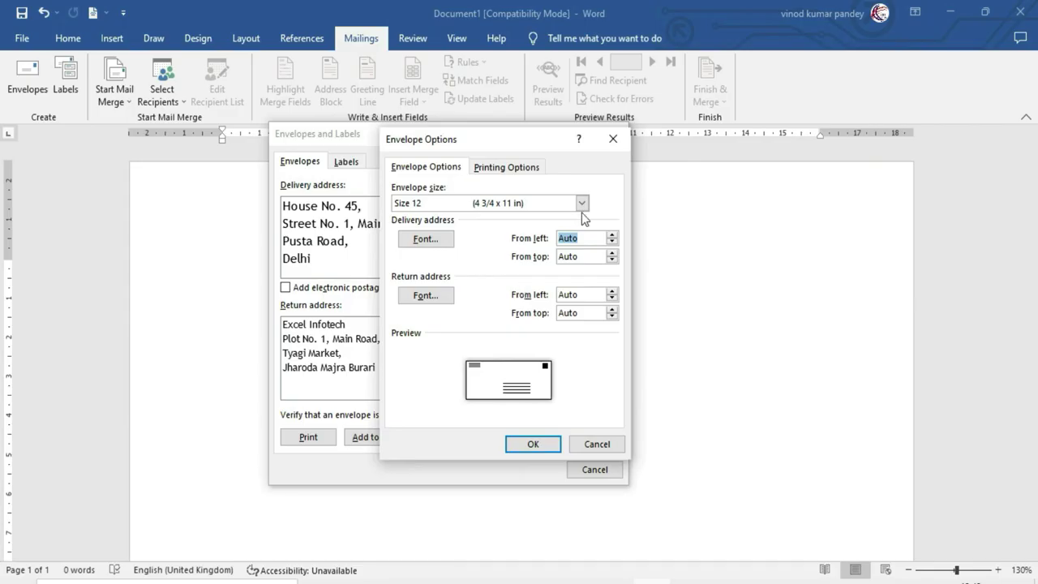
{"action": "left_click", "coordinate": [582, 203]}
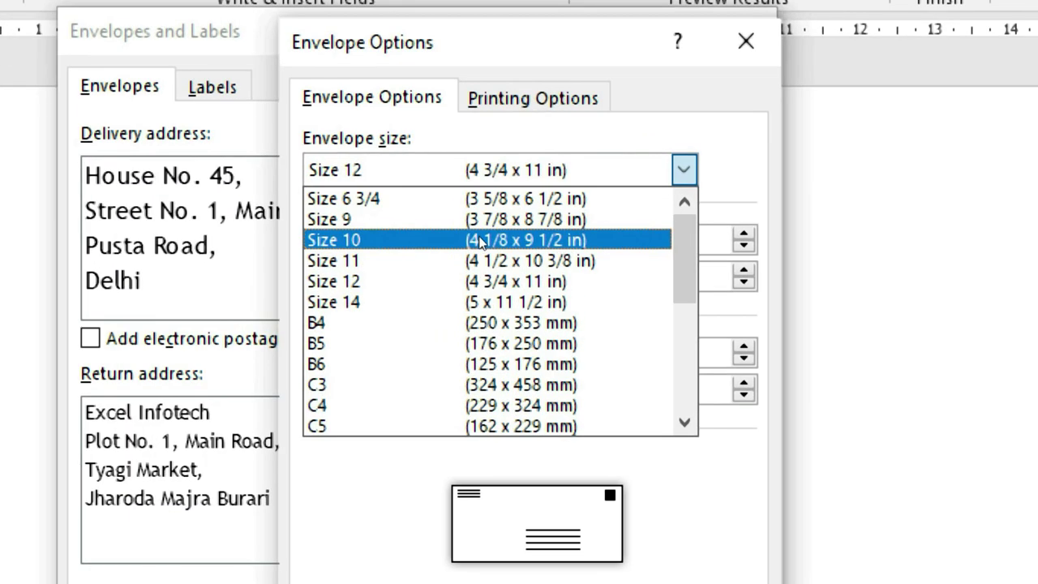
{"action": "left_click", "coordinate": [483, 238]}
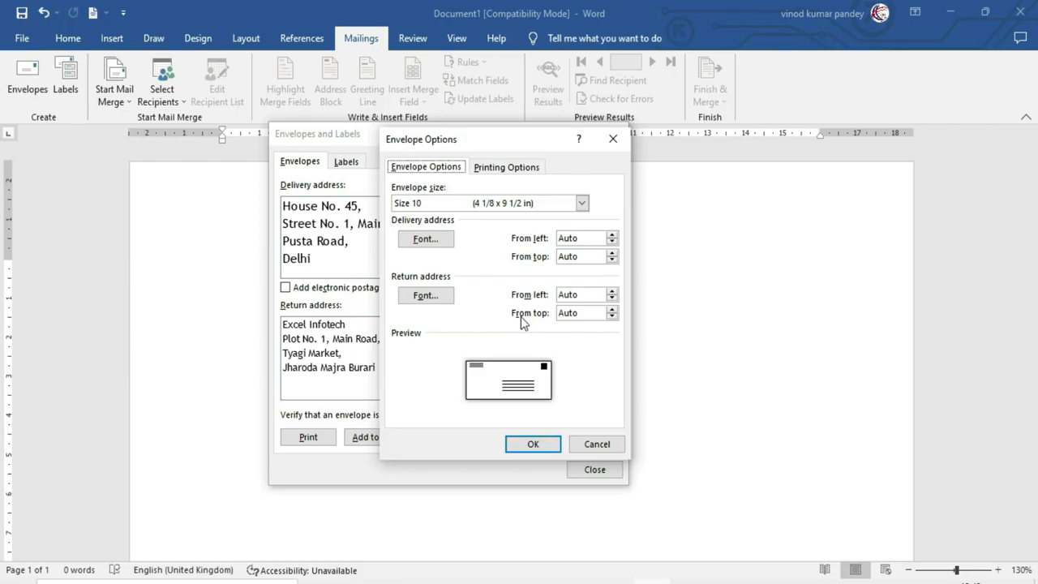
{"action": "left_click", "coordinate": [531, 444]}
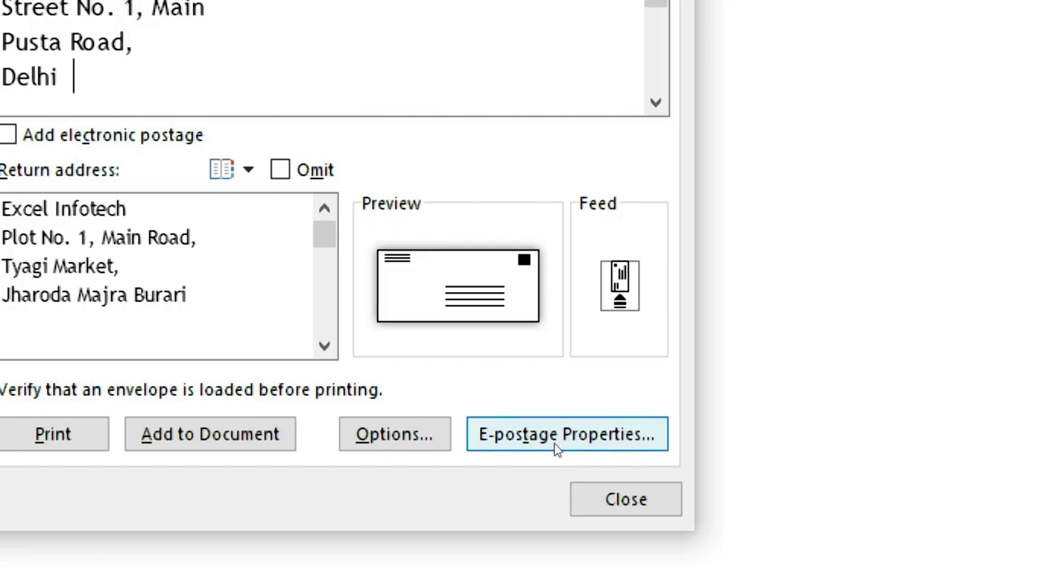
{"action": "left_click", "coordinate": [565, 441]}
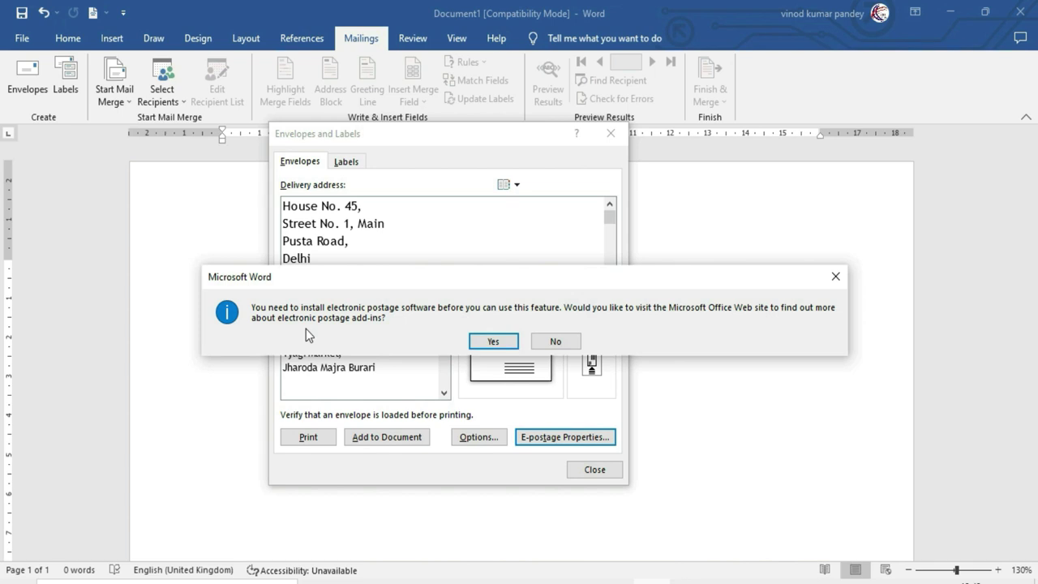
{"action": "key", "text": "Escape"}
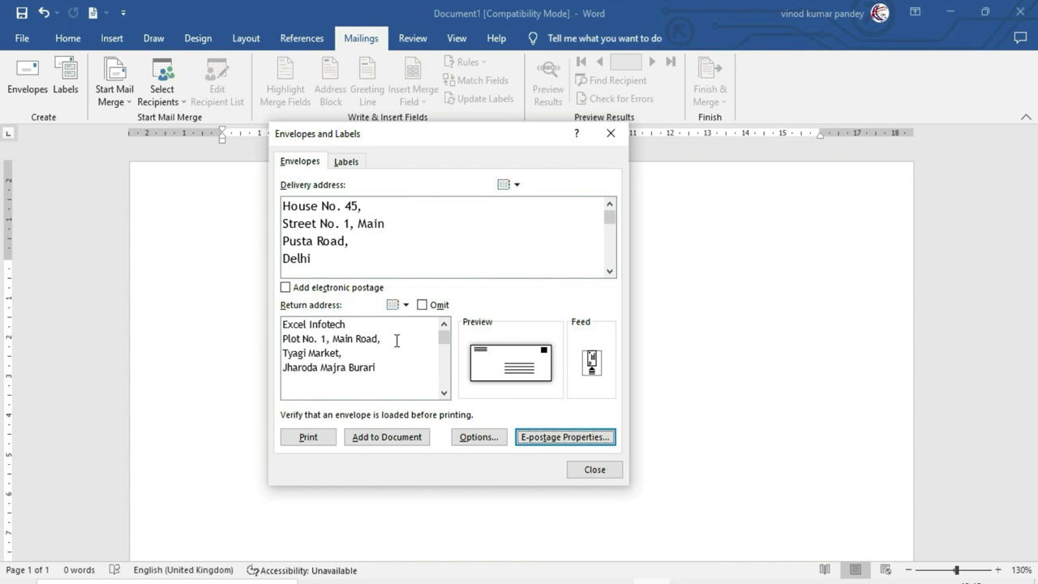
- Add the envelope to the document and answer the save-as-default return address prompt
{"action": "left_click", "coordinate": [394, 444]}
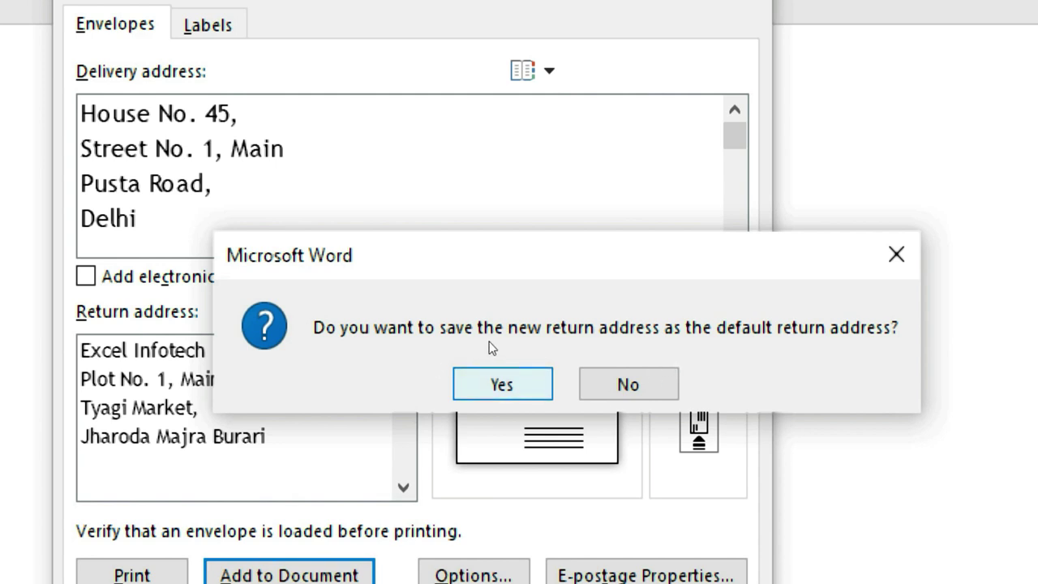
{"action": "key", "text": "Return"}
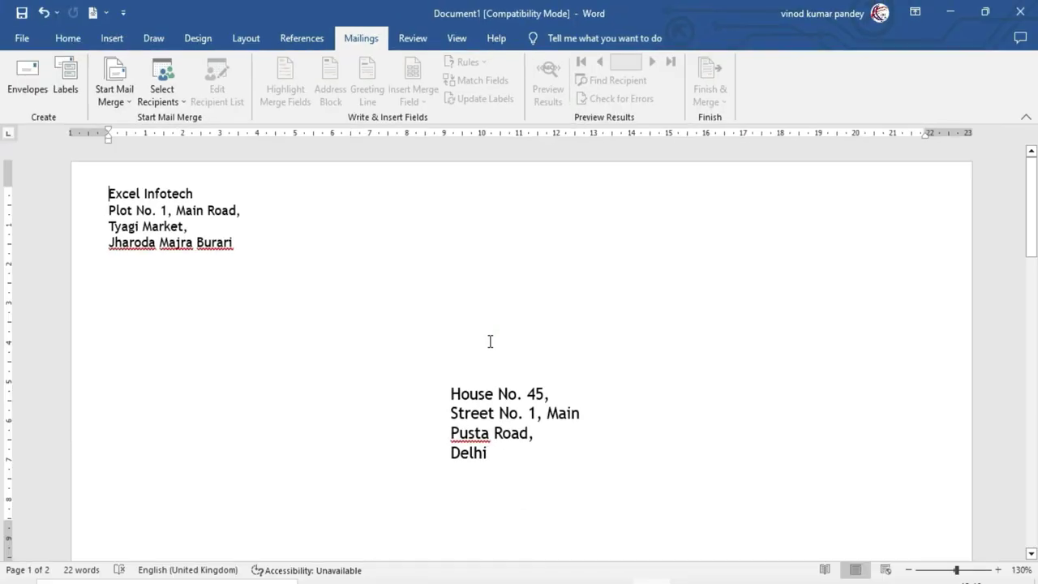
- Zoom out to the whole envelope page and undo the added envelope, leaving a blank page
{"action": "left_click", "coordinate": [908, 571]}
{"action": "left_click", "coordinate": [909, 570]}
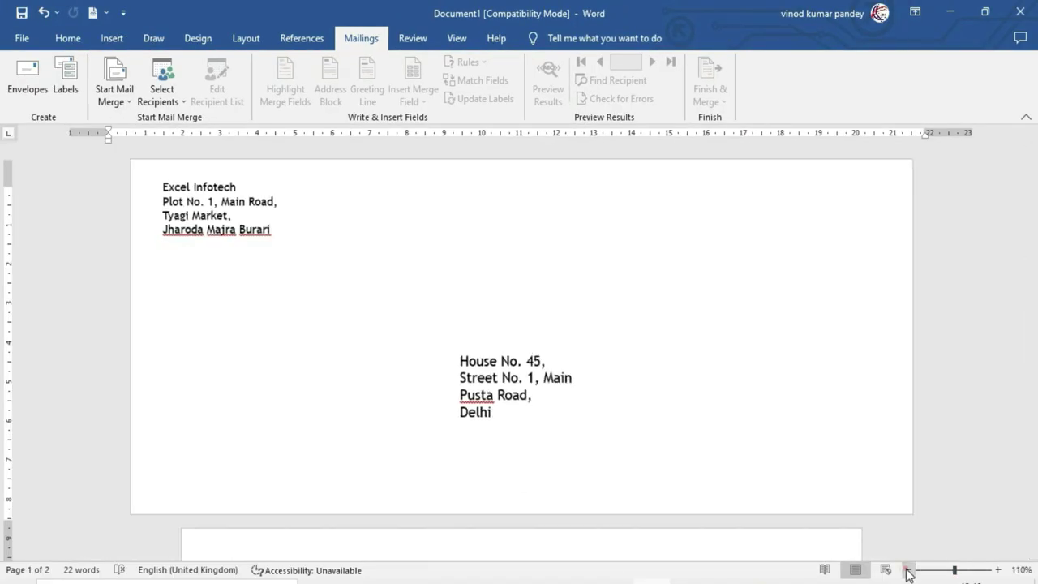
{"action": "left_click", "coordinate": [908, 570]}
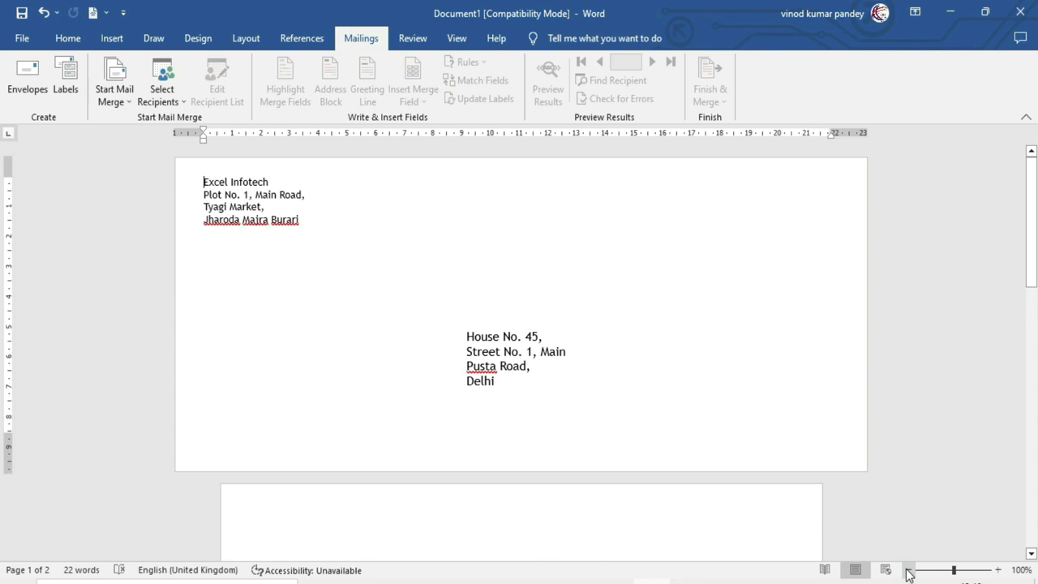
{"action": "left_click", "coordinate": [316, 280]}
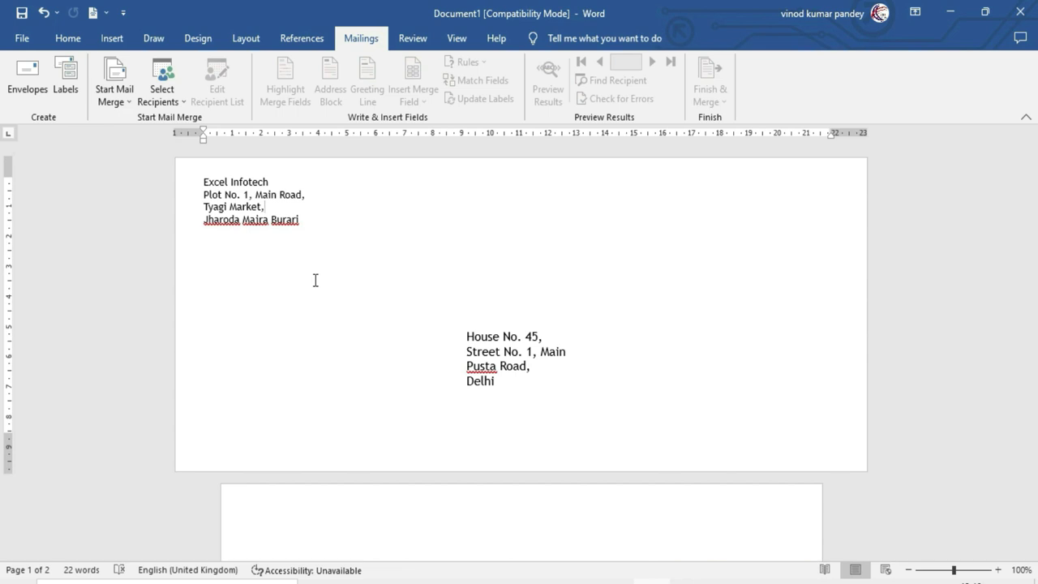
{"action": "left_click", "coordinate": [502, 365]}
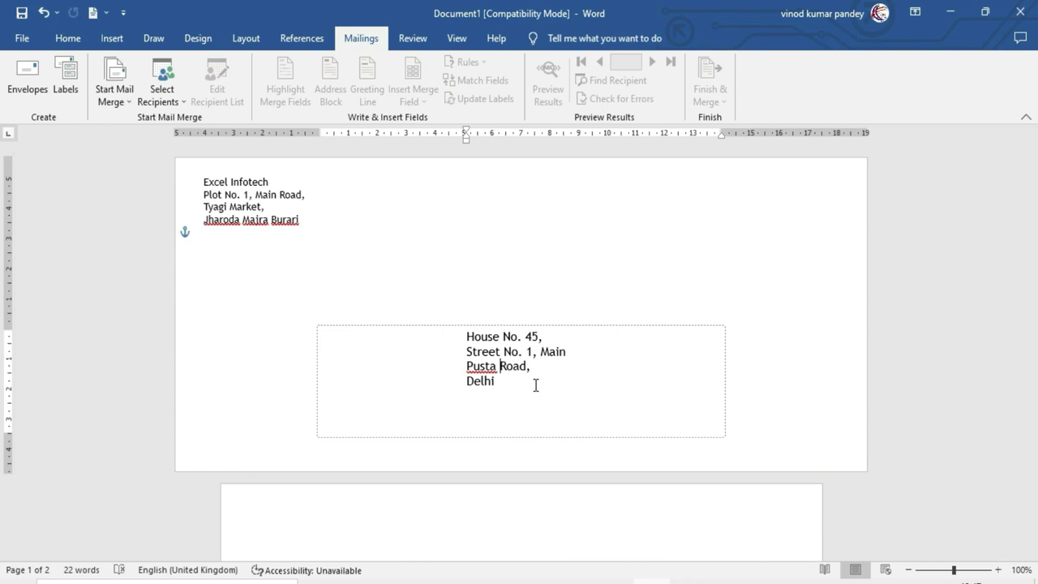
{"action": "key", "text": "ctrl+z"}
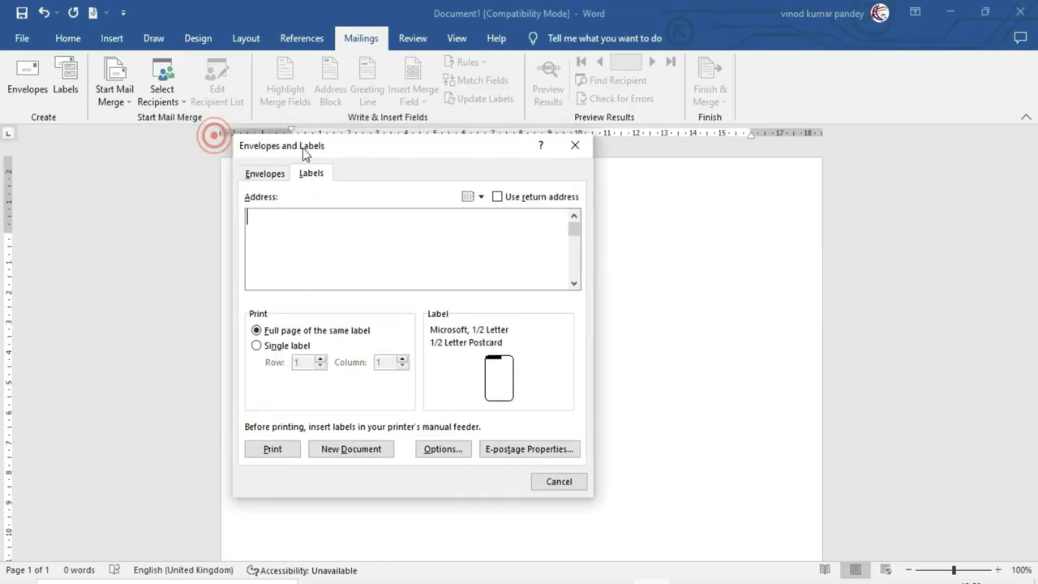
- Turn on Use return address on the Labels tab so the label holds the company address
{"action": "left_click_drag", "start_coordinate": [216, 144], "coordinate": [355, 156]}
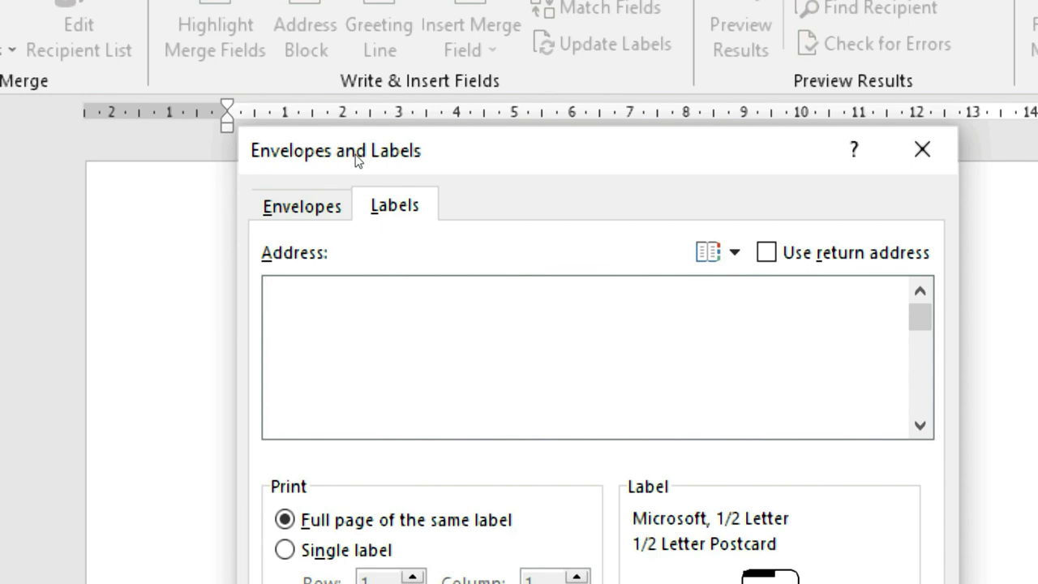
{"action": "left_click", "coordinate": [342, 172]}
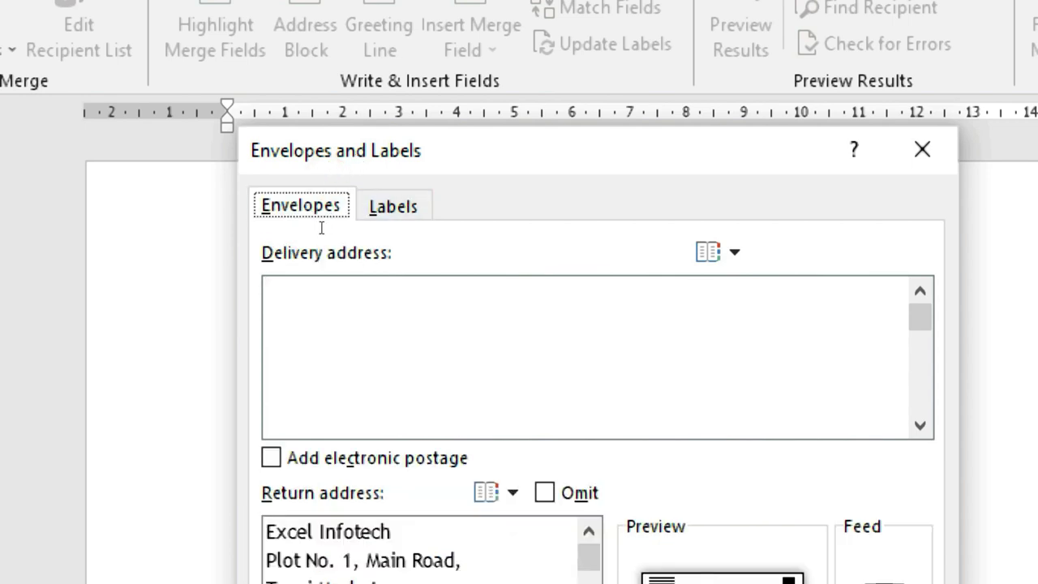
{"action": "left_click", "coordinate": [384, 180]}
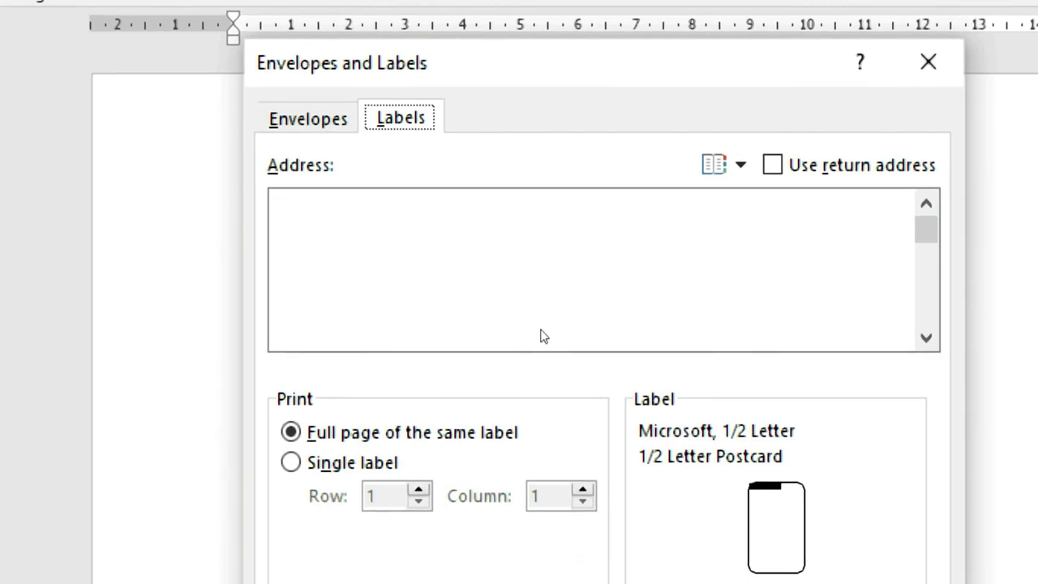
{"action": "left_click", "coordinate": [337, 244]}
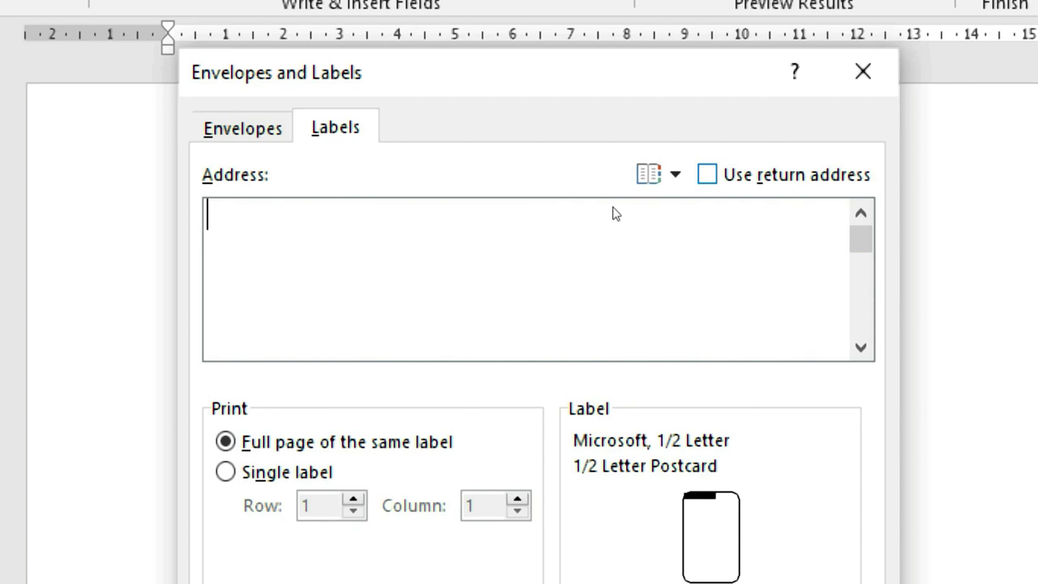
{"action": "key", "text": "alt+r"}
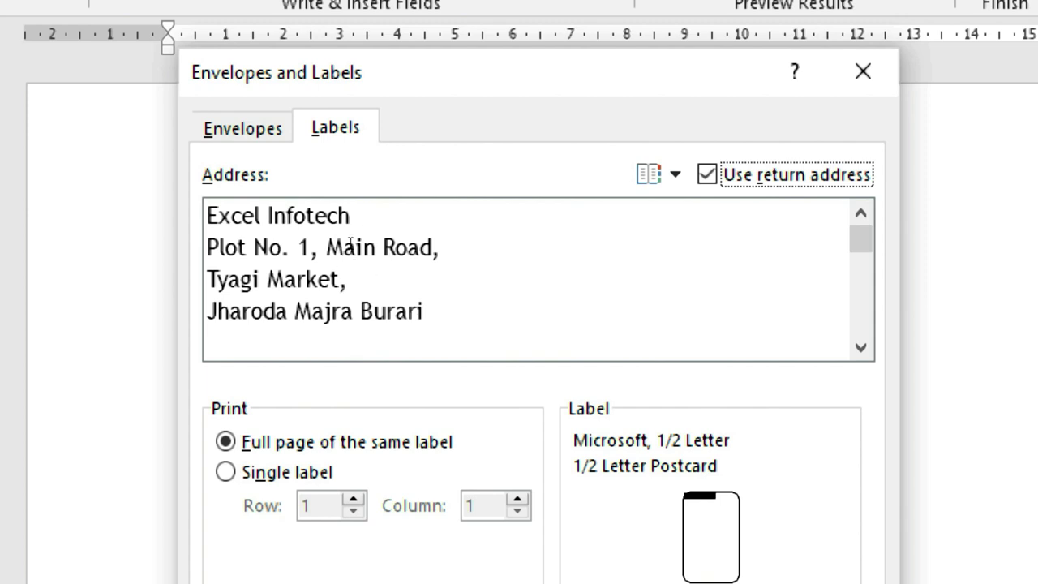
{"action": "key", "text": "alt+r"}
{"action": "left_click", "coordinate": [332, 223]}
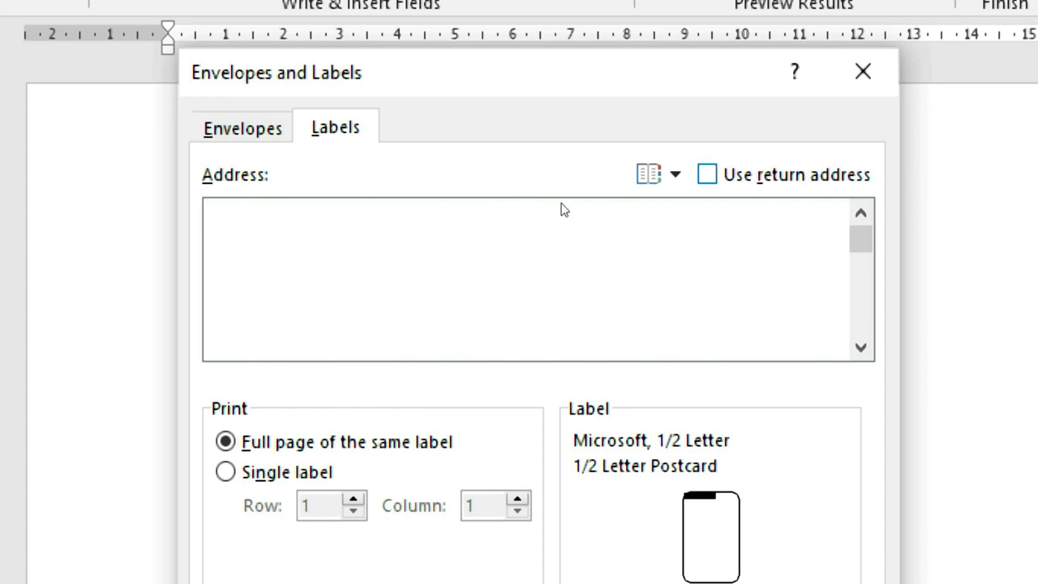
{"action": "key", "text": "alt+r"}
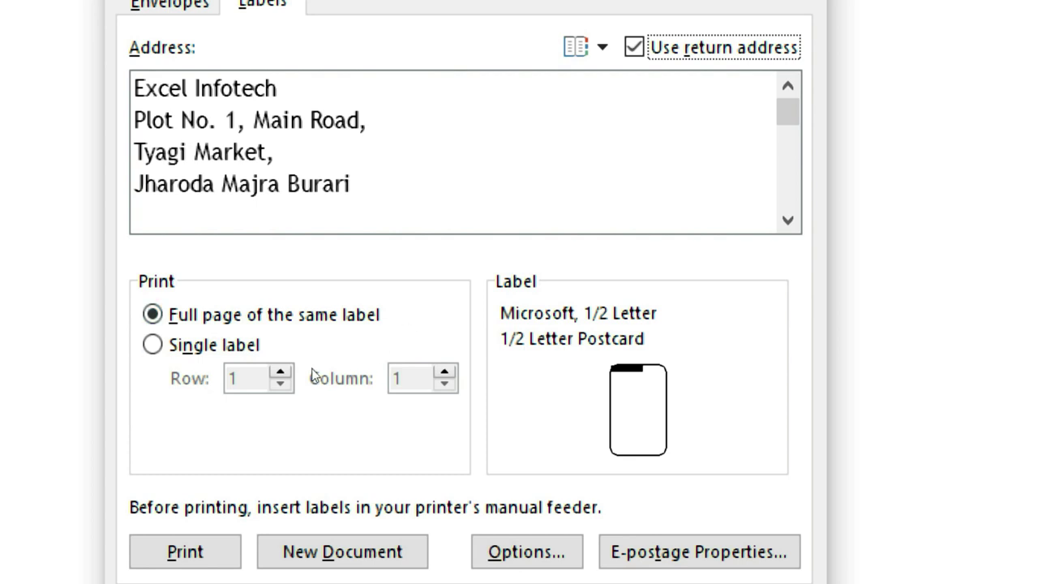
- Switch briefly to Single label, return to Full page of the same label, and open Label Options
{"action": "key", "text": "alt+g"}
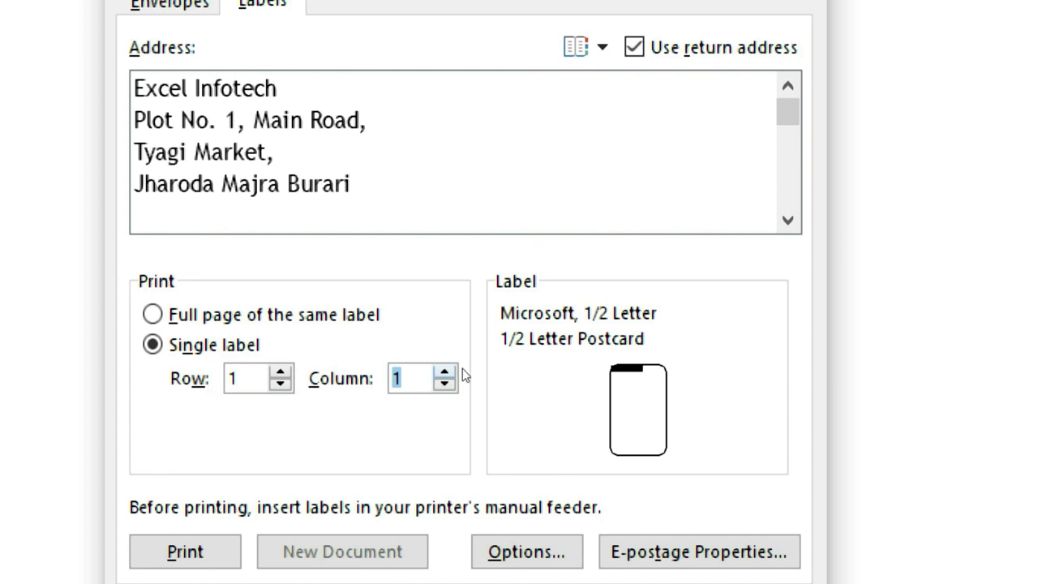
{"action": "left_click", "coordinate": [346, 344]}
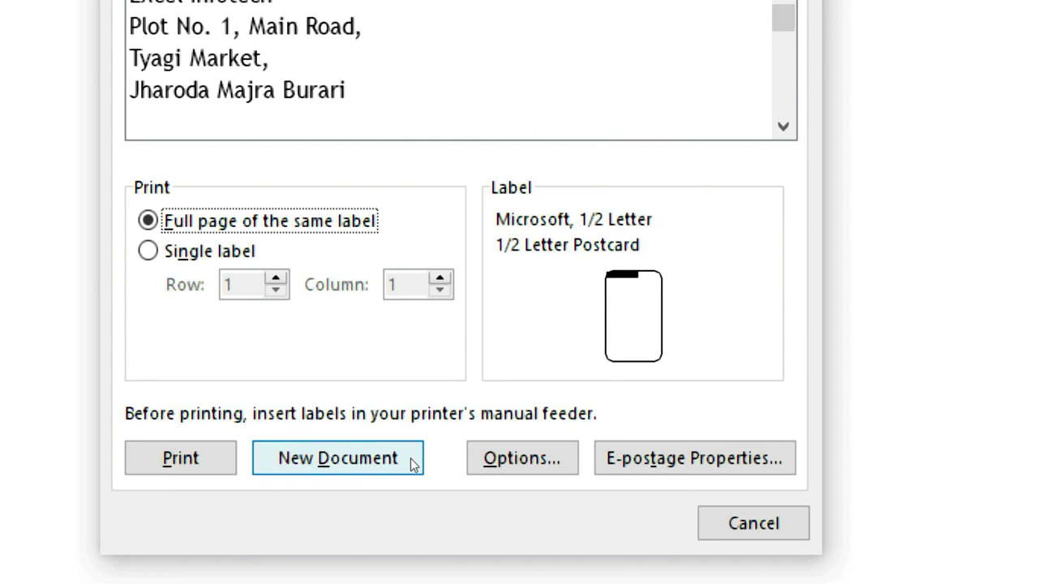
{"action": "left_click", "coordinate": [497, 458]}
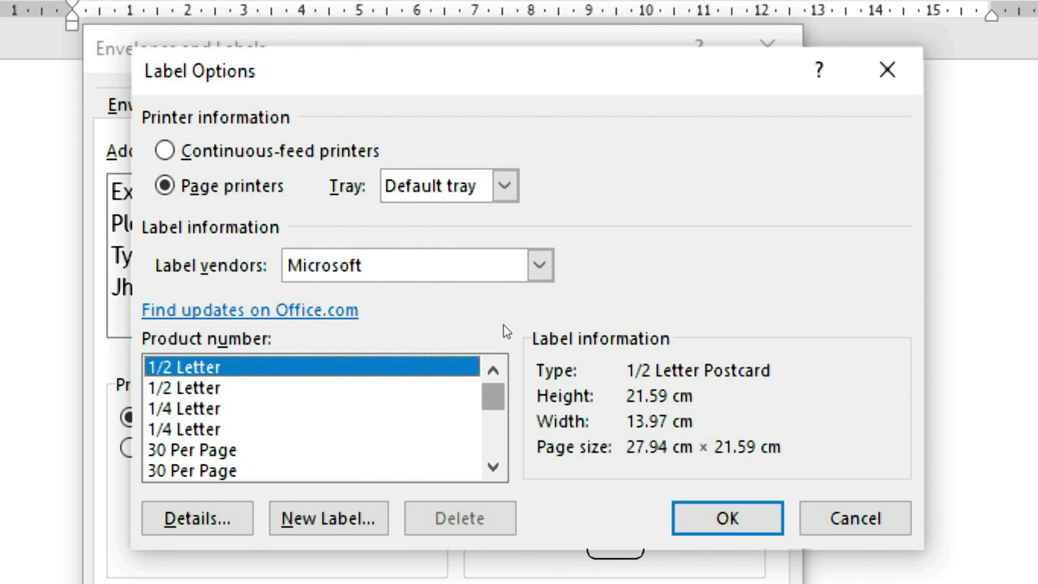
- Choose Microsoft 30 Per Page and view its details: 2.54 × 6.67 cm, 3 across, 10 down
{"action": "key", "text": "Down"}
{"action": "key", "text": "Down"}
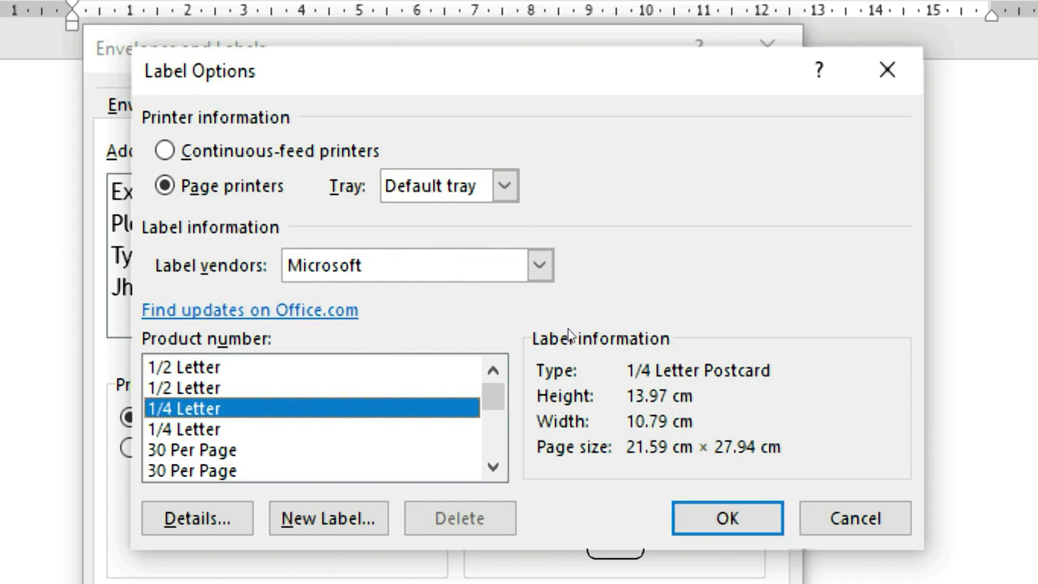
{"action": "key", "text": "Down"}
{"action": "key", "text": "Down"}
{"action": "key", "text": "Down"}
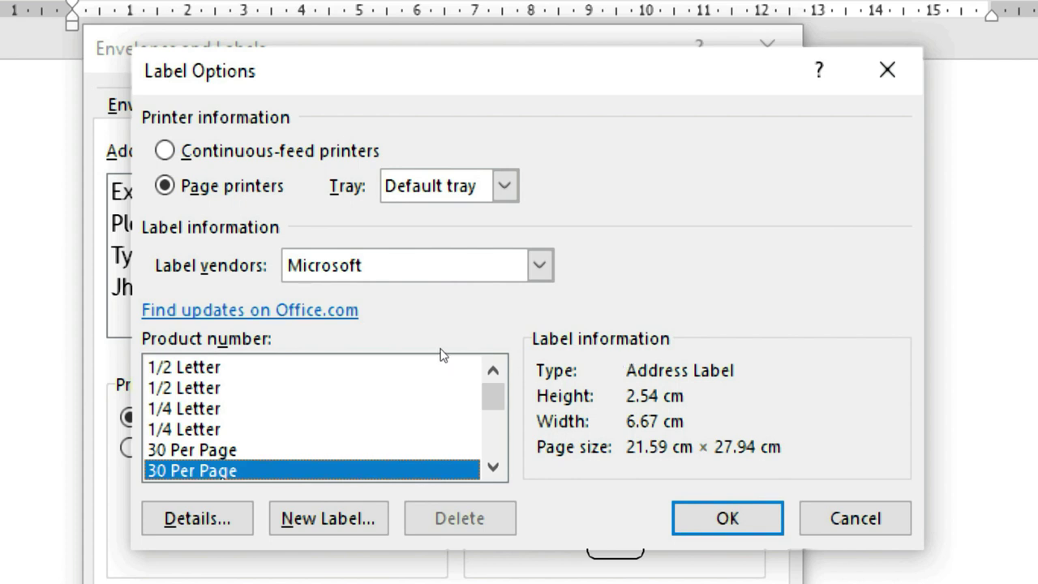
{"action": "key", "text": "alt+d"}
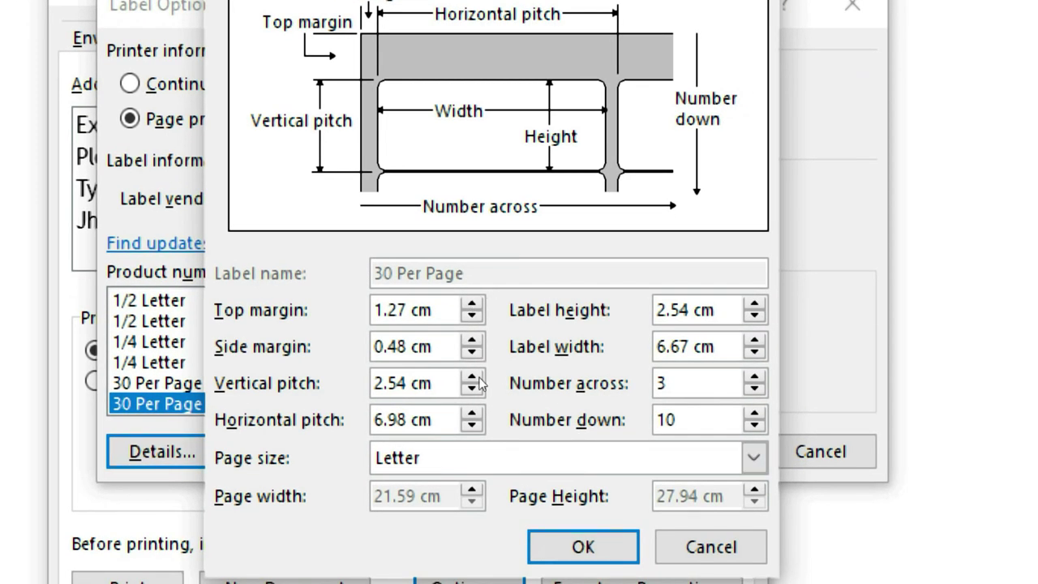
- Keep Letter as the page size and confirm the Microsoft 30 Per Page Address Label
{"action": "left_click", "coordinate": [753, 457]}
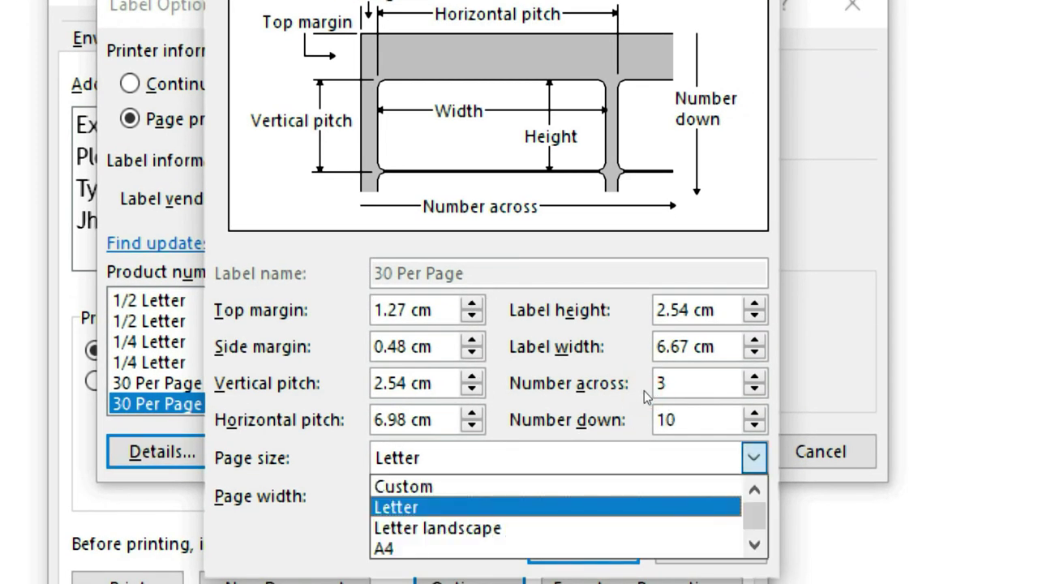
{"action": "left_click", "coordinate": [643, 393]}
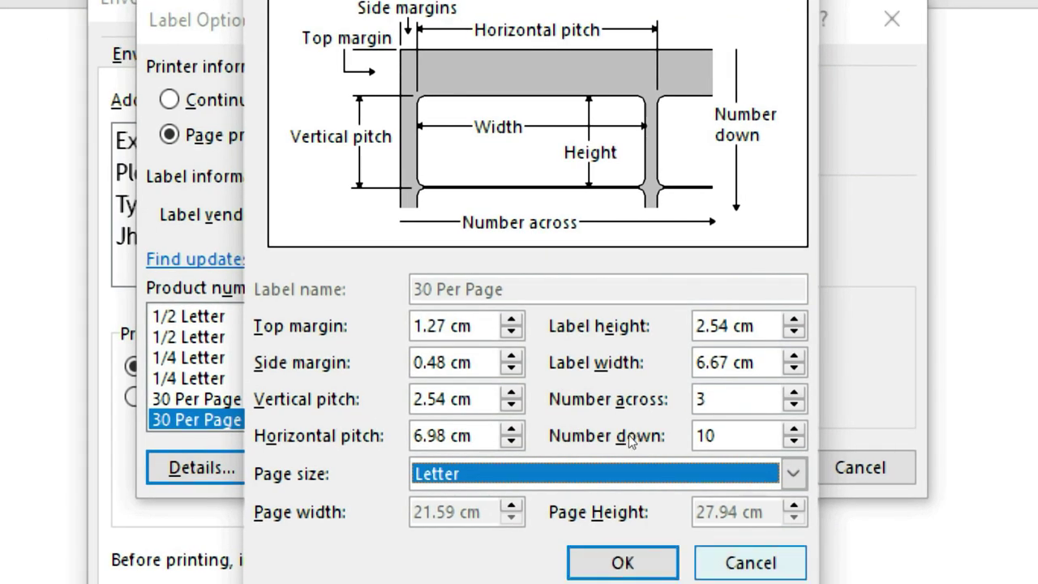
{"action": "left_click", "coordinate": [628, 432]}
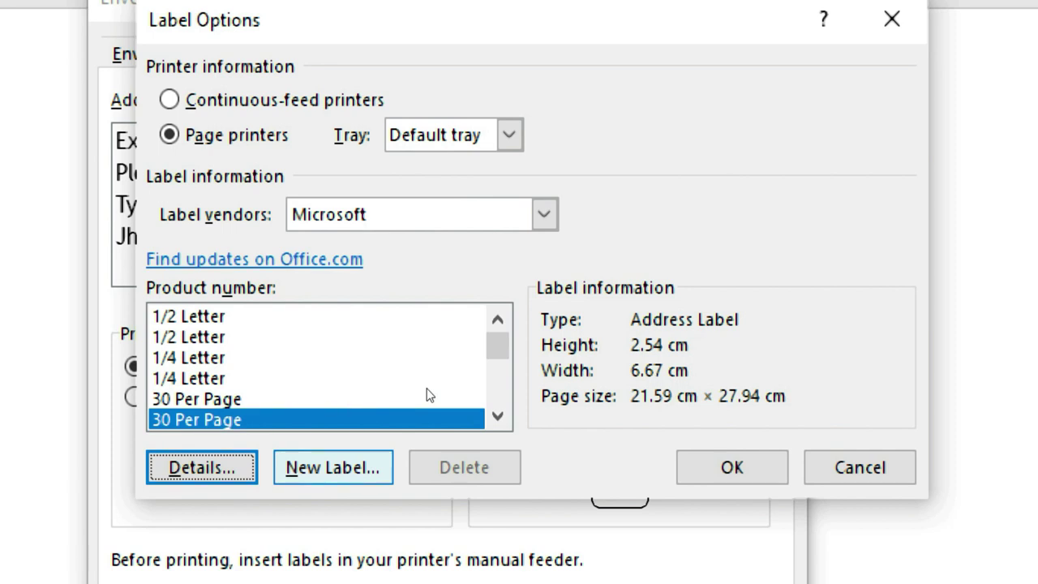
{"action": "key", "text": "Return"}
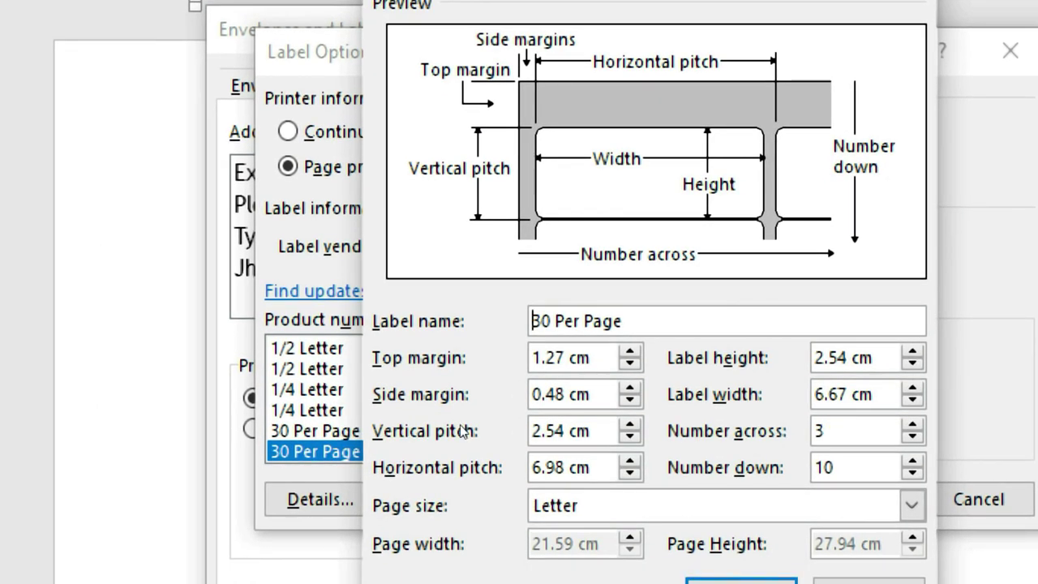
{"action": "key", "text": "Escape"}
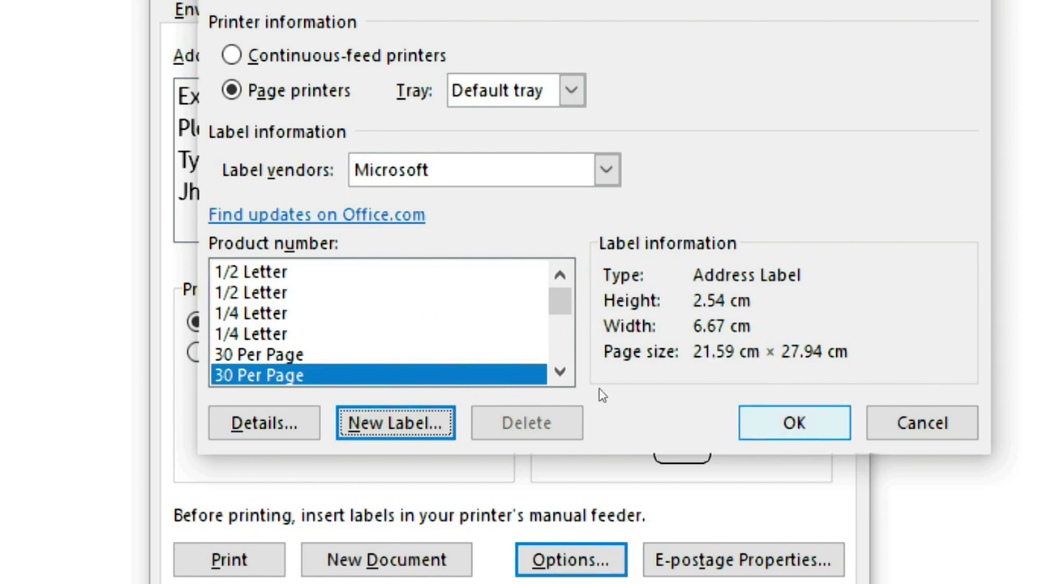
{"action": "key", "text": "Return"}
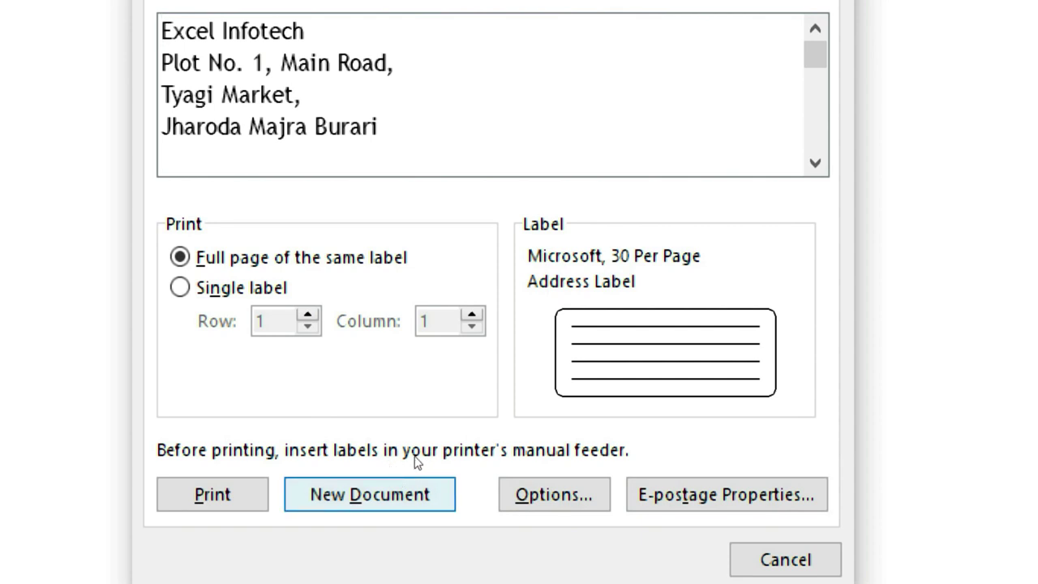
- Create a Labels2 document of Excel Infotech return-address labels, then select all and delete them
{"action": "left_click", "coordinate": [414, 487]}
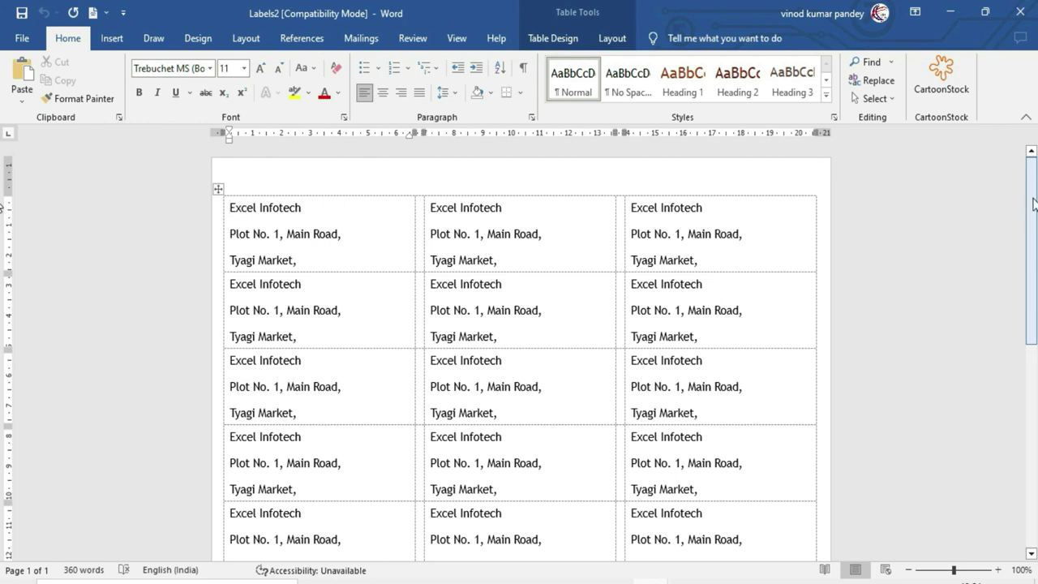
{"action": "mouse_move", "coordinate": [1034, 202]}
{"action": "left_mouse_down"}
{"action": "mouse_move", "coordinate": [1036, 369]}
{"action": "mouse_move", "coordinate": [1035, 197]}
{"action": "left_mouse_up"}
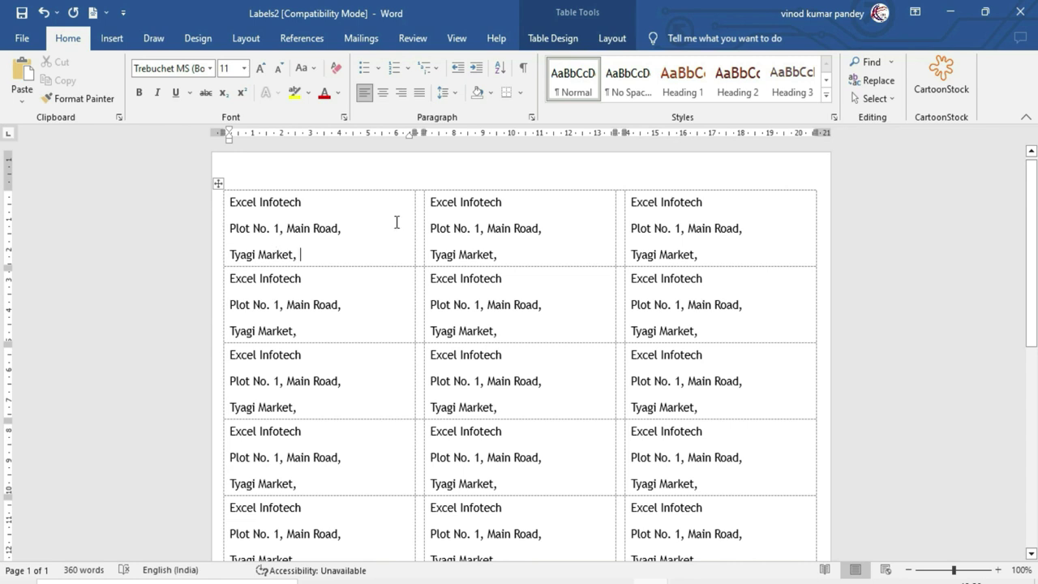
{"action": "key", "text": "ctrl+a"}
{"action": "key", "text": "Delete"}
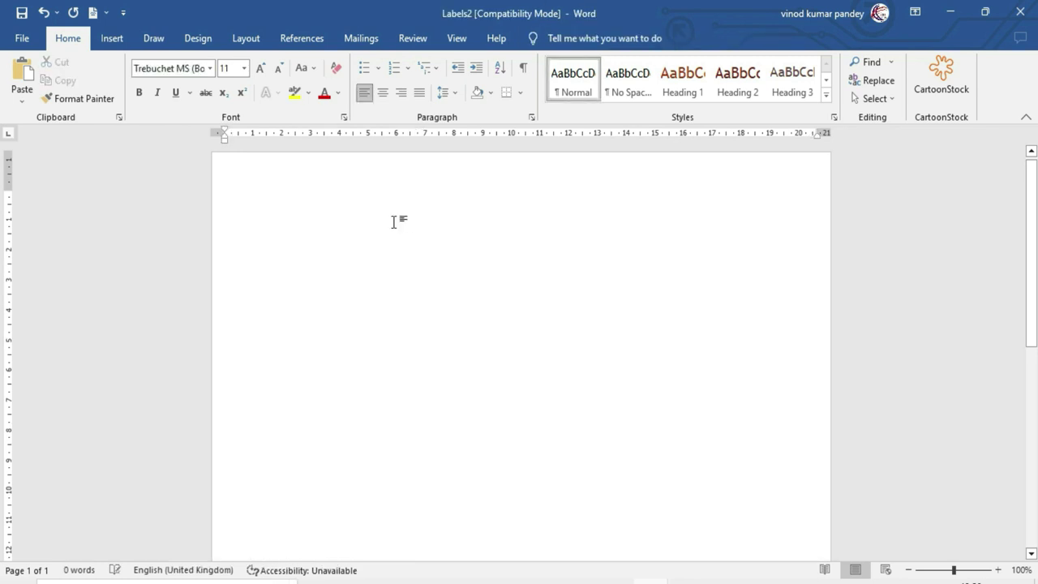
- In Labels, turn on Use return address and join the wrapped address fragments onto their lines
{"action": "left_click", "coordinate": [356, 41]}
{"action": "right_click", "coordinate": [357, 40]}
{"action": "left_click", "coordinate": [73, 81]}
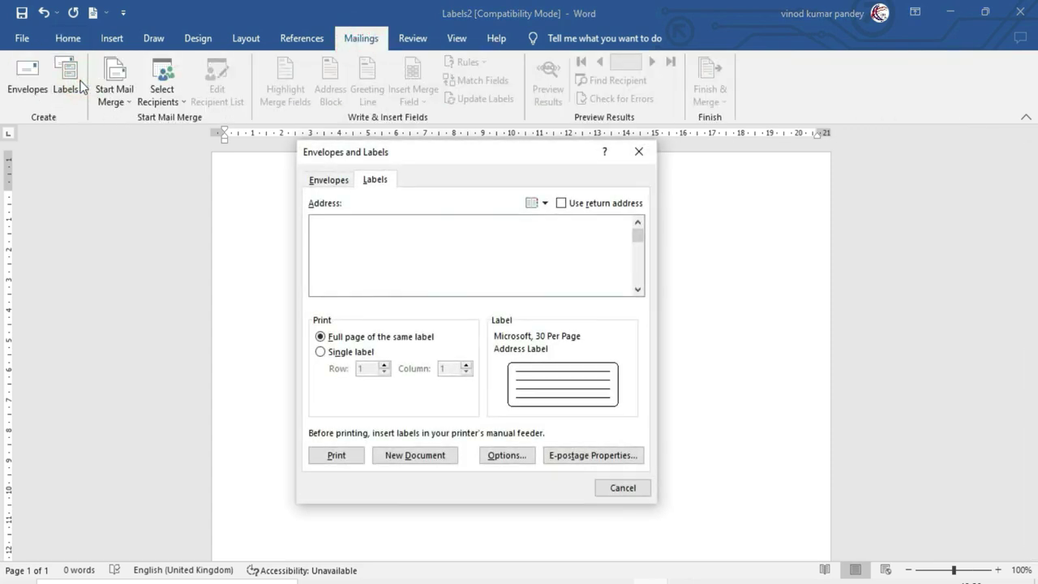
{"action": "left_click", "coordinate": [559, 204]}
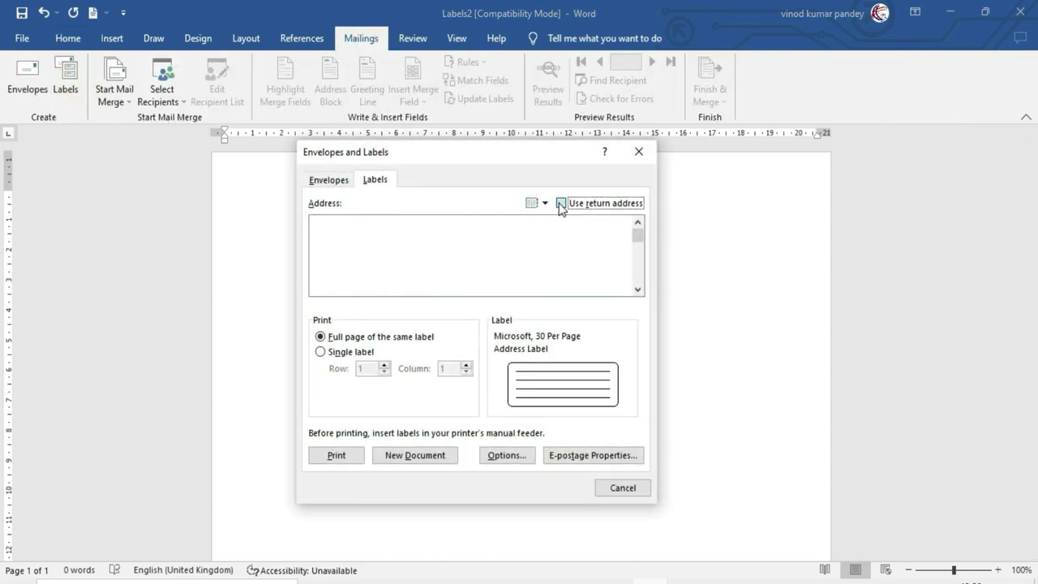
{"action": "left_click", "coordinate": [435, 240]}
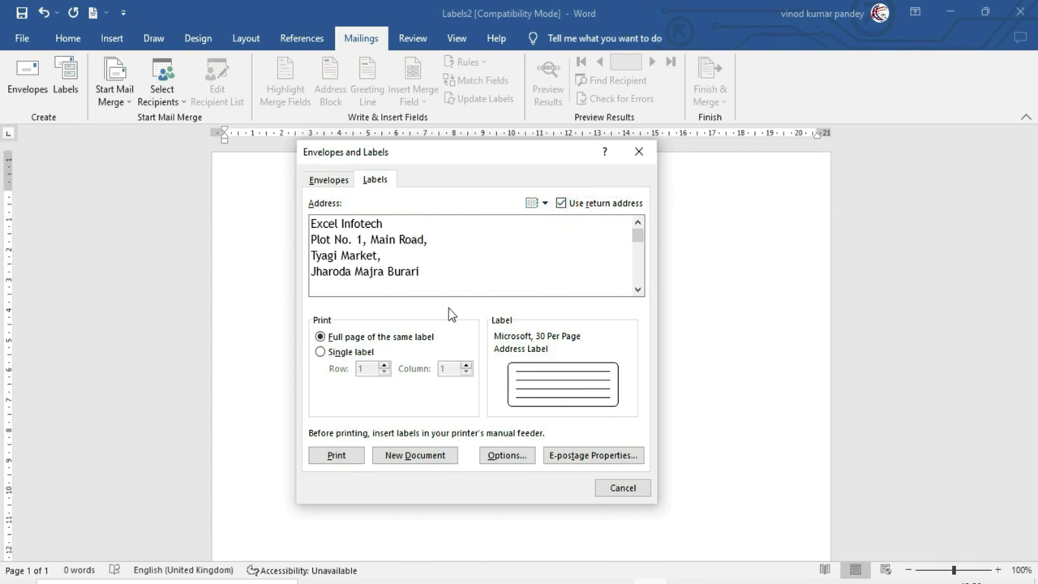
{"action": "key", "text": "Delete"}
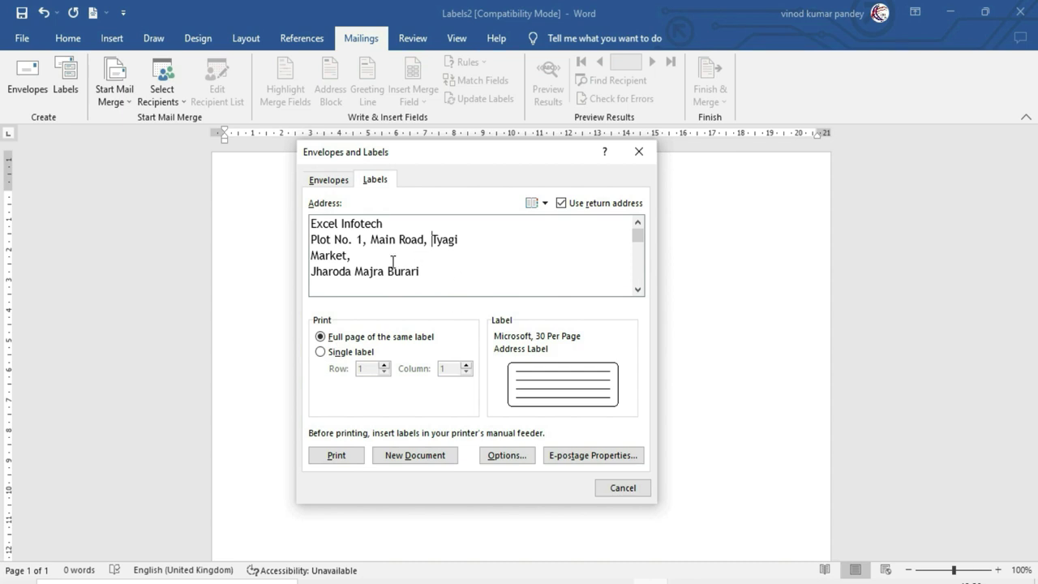
{"action": "left_click", "coordinate": [351, 255]}
{"action": "key", "text": "Delete"}
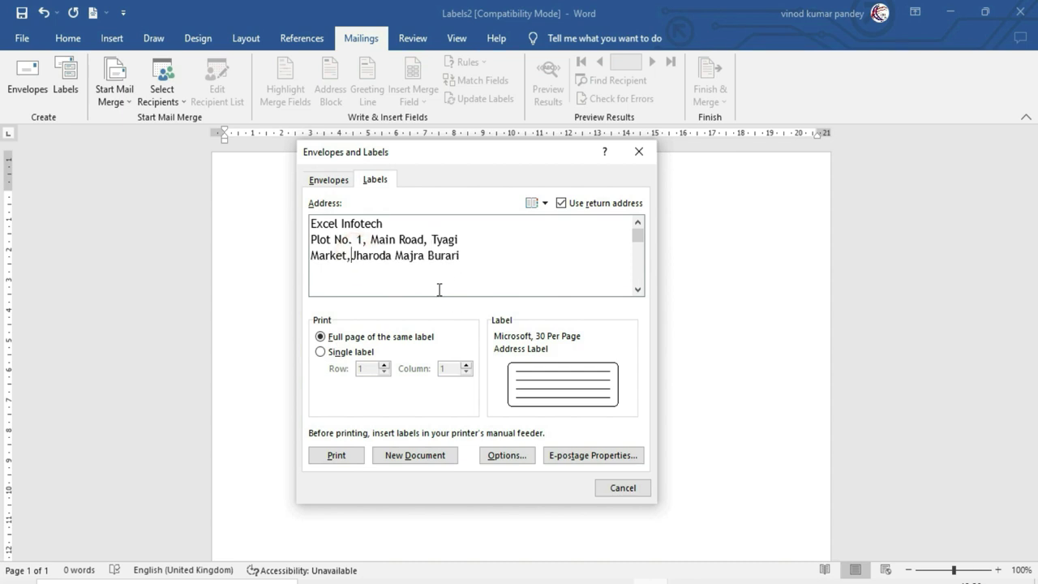
- Generate a new label document and save the edited return address as the default
{"action": "left_click_drag", "start_coordinate": [468, 257], "coordinate": [310, 222]}
{"action": "left_click", "coordinate": [358, 272]}
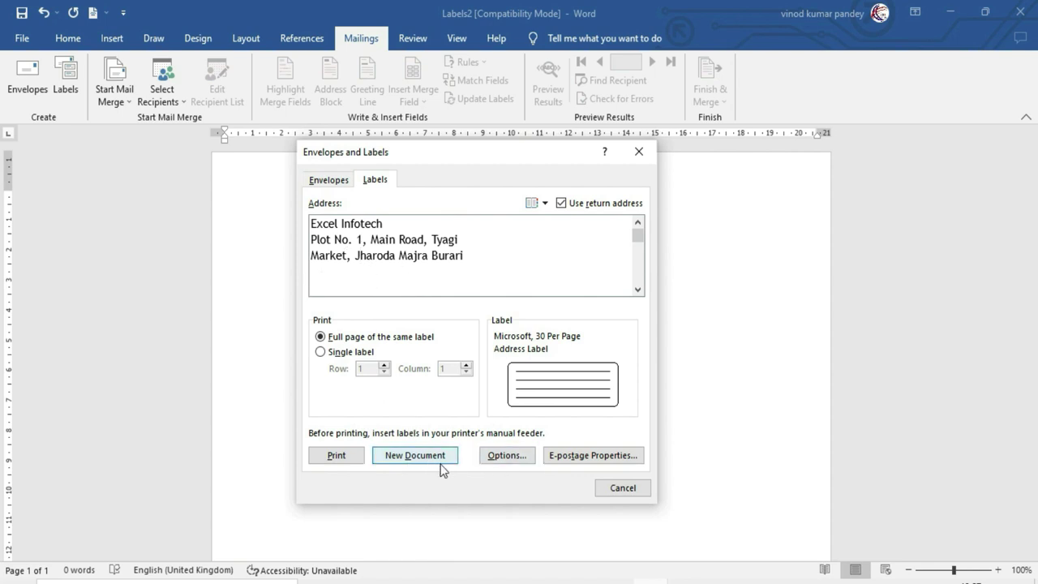
{"action": "left_click", "coordinate": [420, 459]}
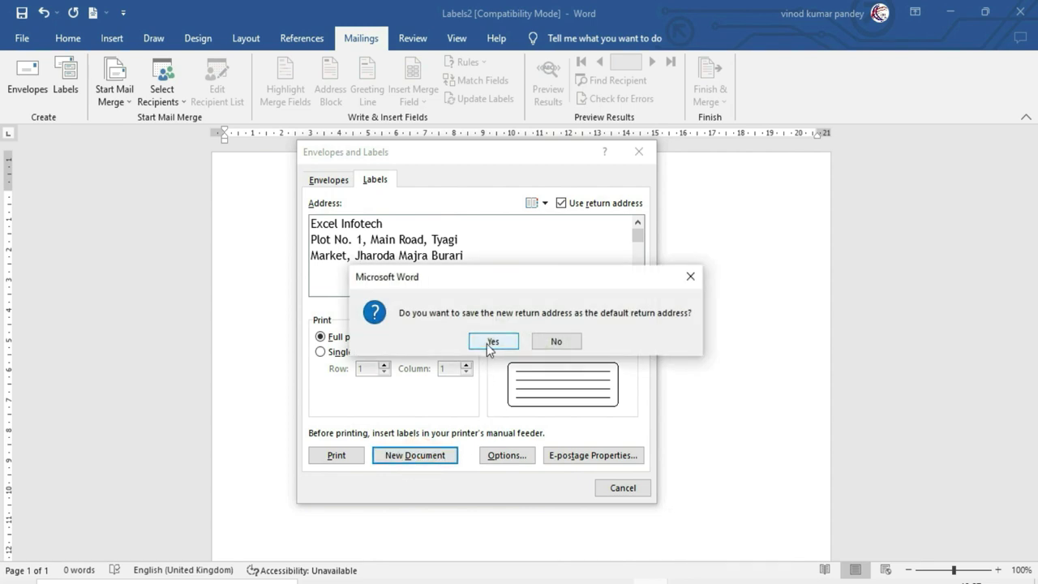
{"action": "left_click", "coordinate": [489, 341]}
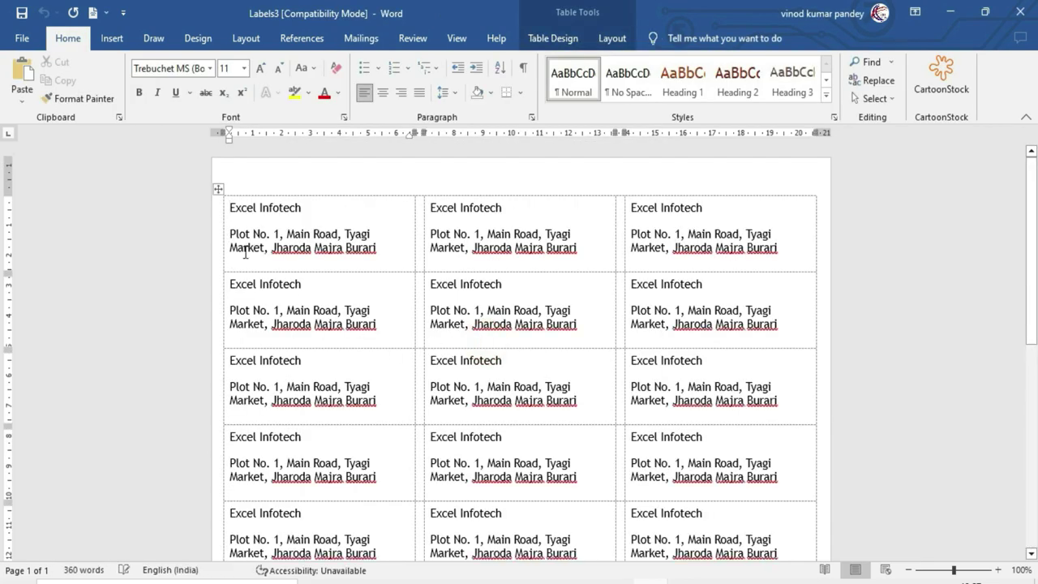
- Replace the first label's address text with 'Type Here'
{"action": "left_click", "coordinate": [387, 258]}
{"action": "left_click_drag", "start_coordinate": [387, 251], "coordinate": [229, 205]}
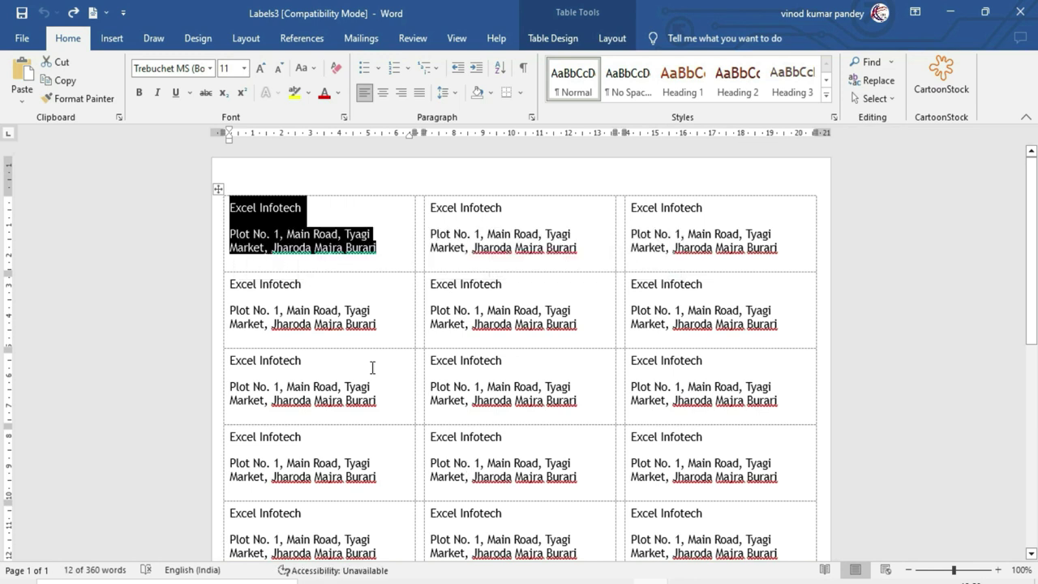
{"action": "type", "text": "Type Here"}
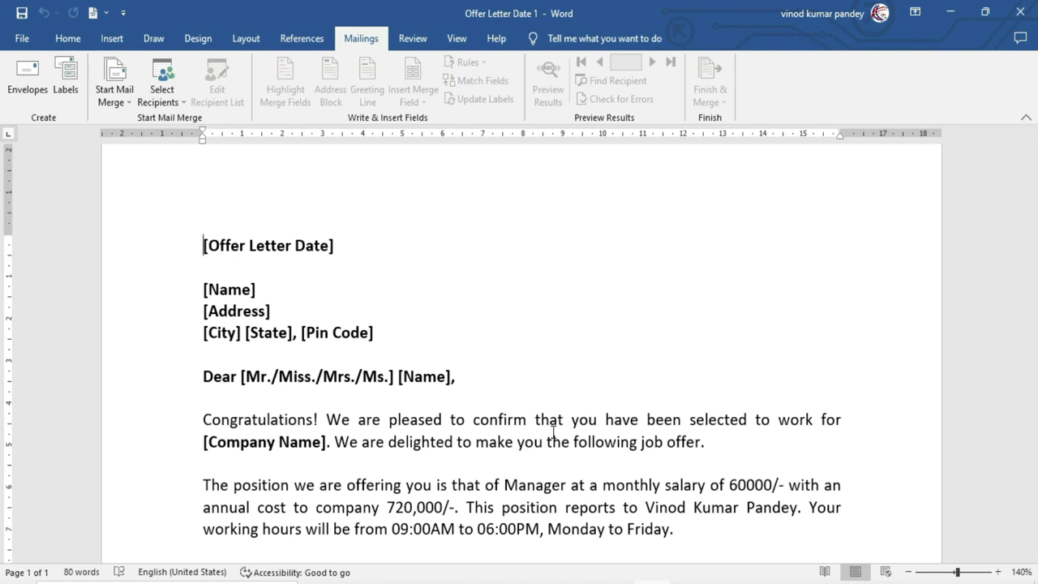
{"action": "left_click", "coordinate": [606, 582]}
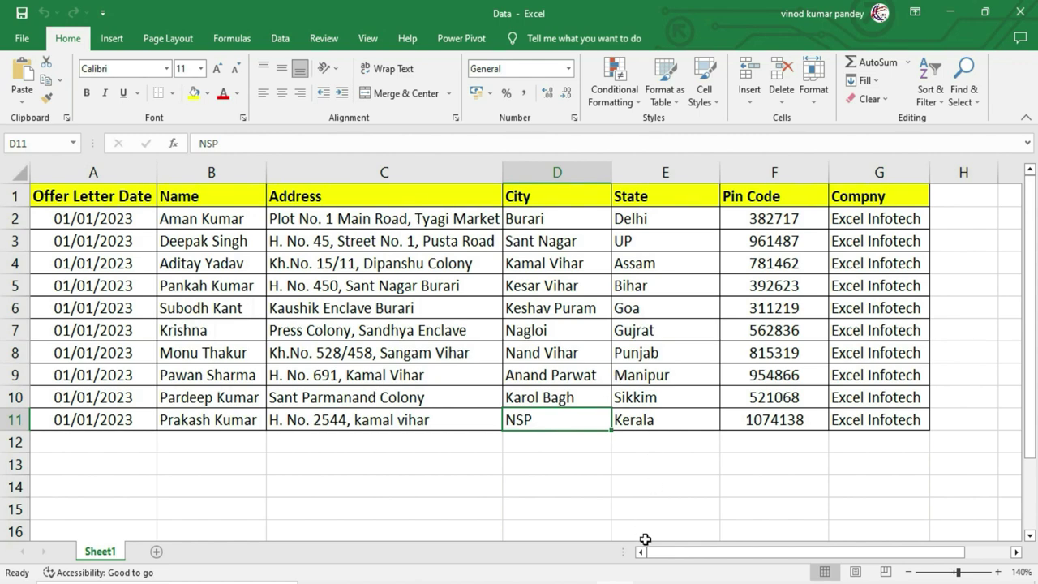
{"action": "key", "text": "alt+Tab"}
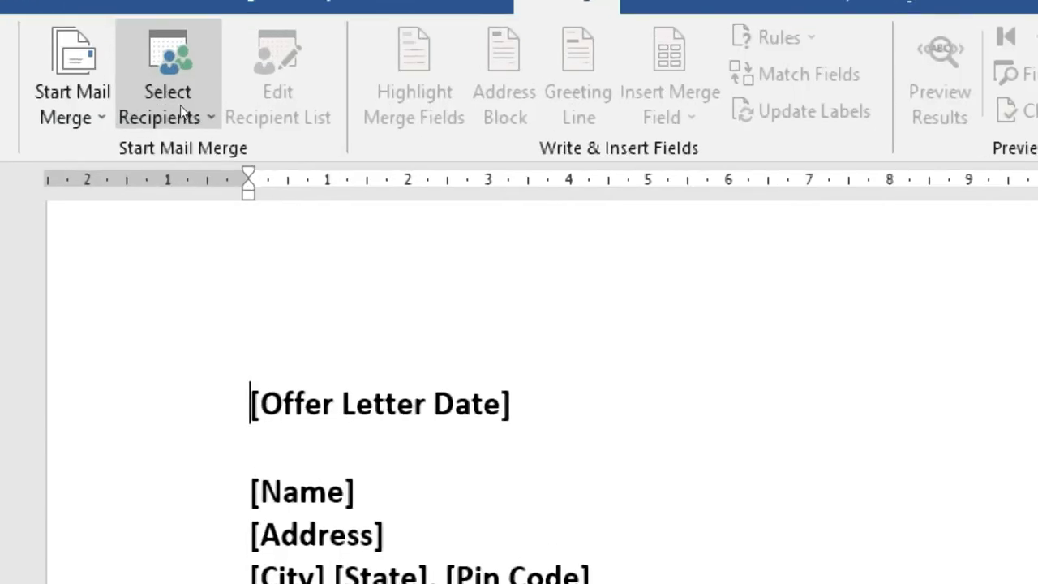
- Start a new recipient list and delete the Address Line 2 column in Customize Columns
{"action": "left_click", "coordinate": [179, 103]}
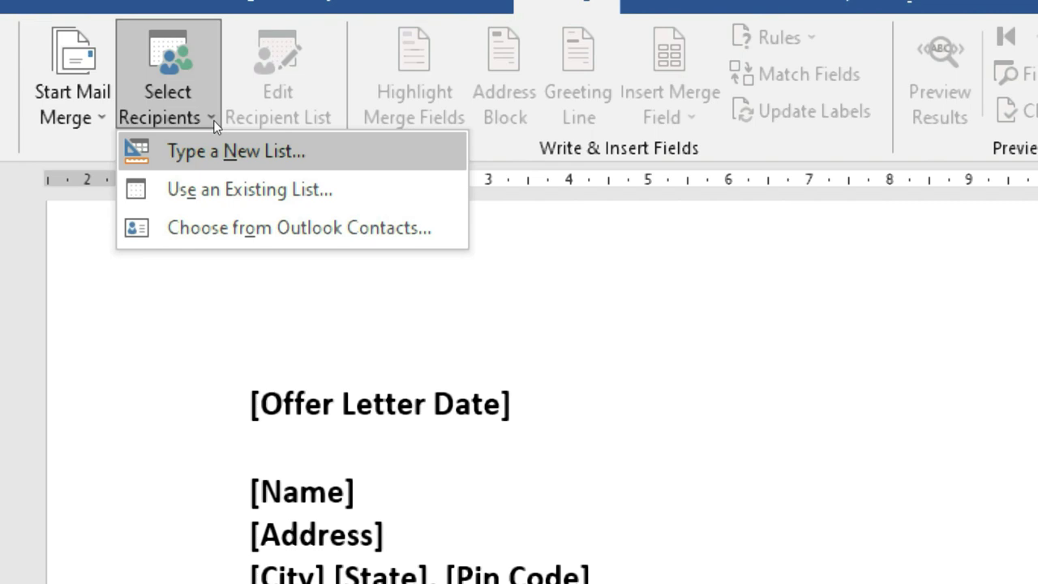
{"action": "left_click", "coordinate": [214, 150]}
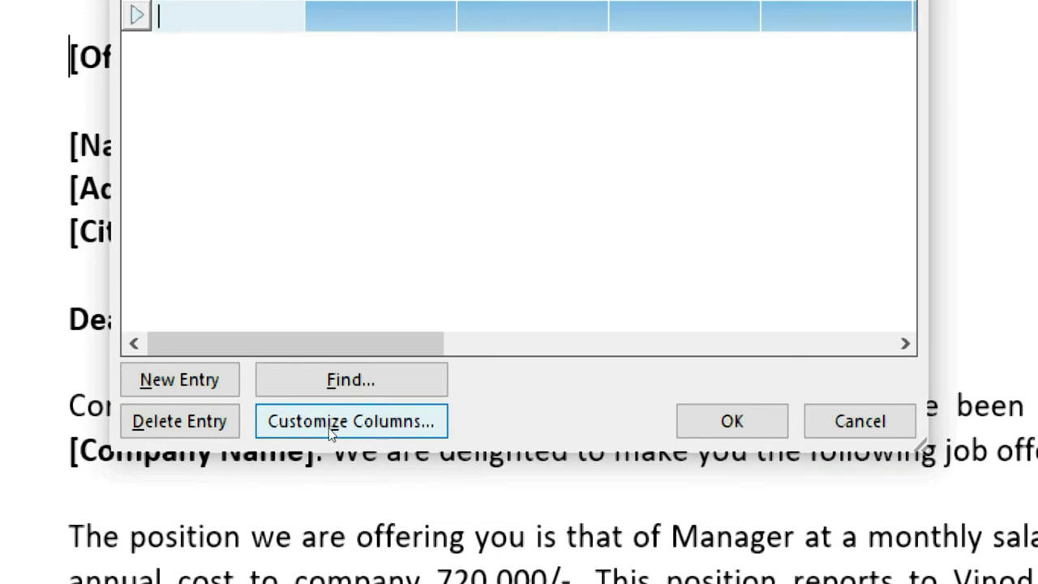
{"action": "left_click", "coordinate": [331, 432]}
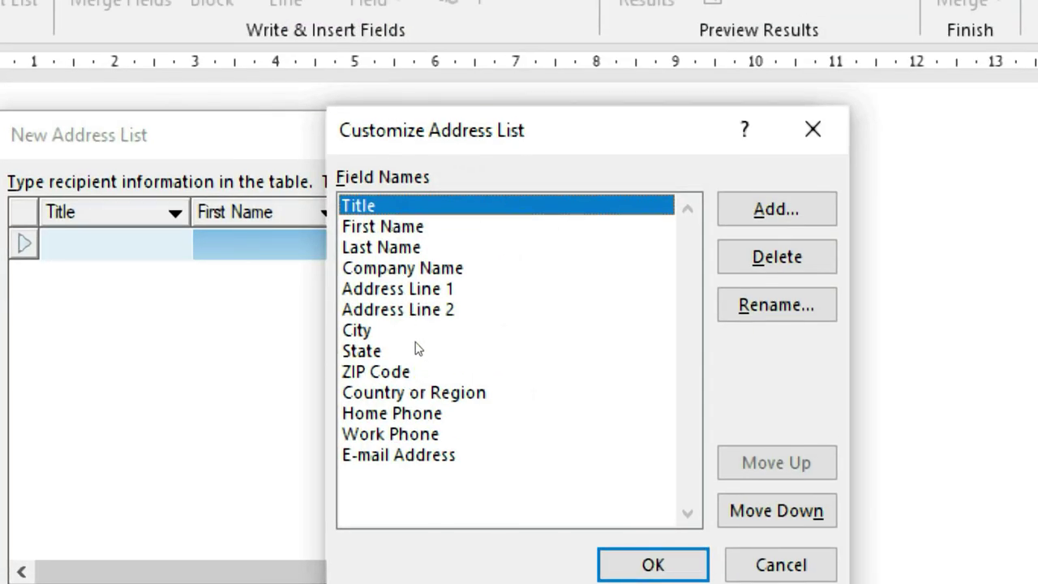
{"action": "key", "text": "Down"}
{"action": "key", "text": "Down"}
{"action": "key", "text": "Down"}
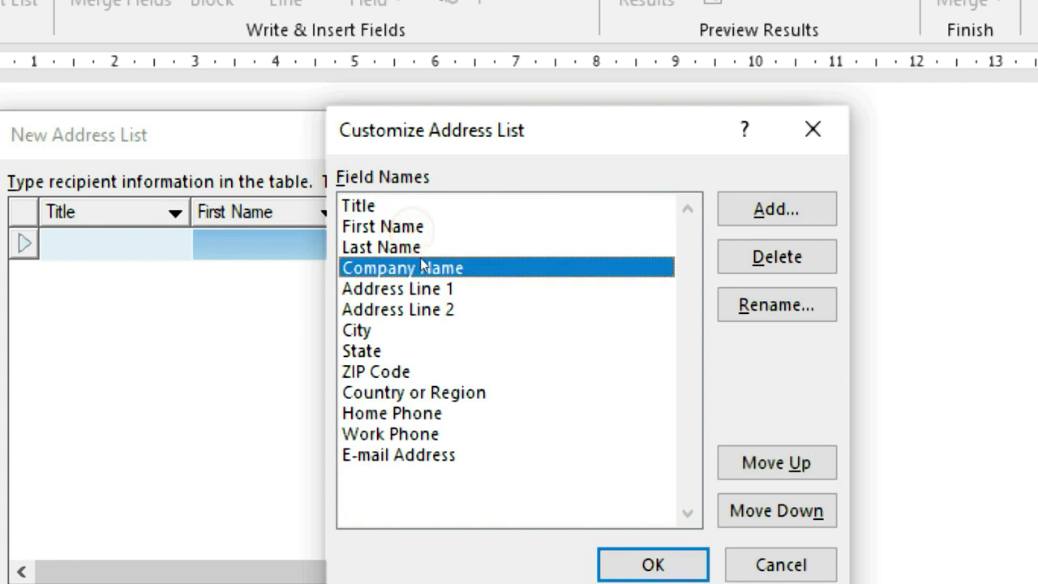
{"action": "key", "text": "Down"}
{"action": "key", "text": "Down"}
{"action": "key", "text": "alt+d"}
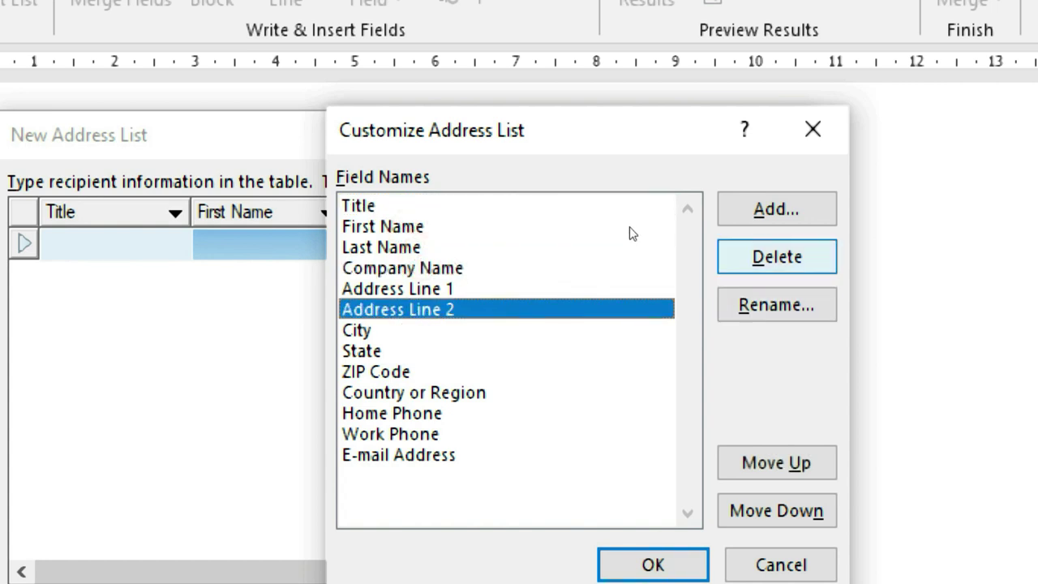
{"action": "key", "text": "Return"}
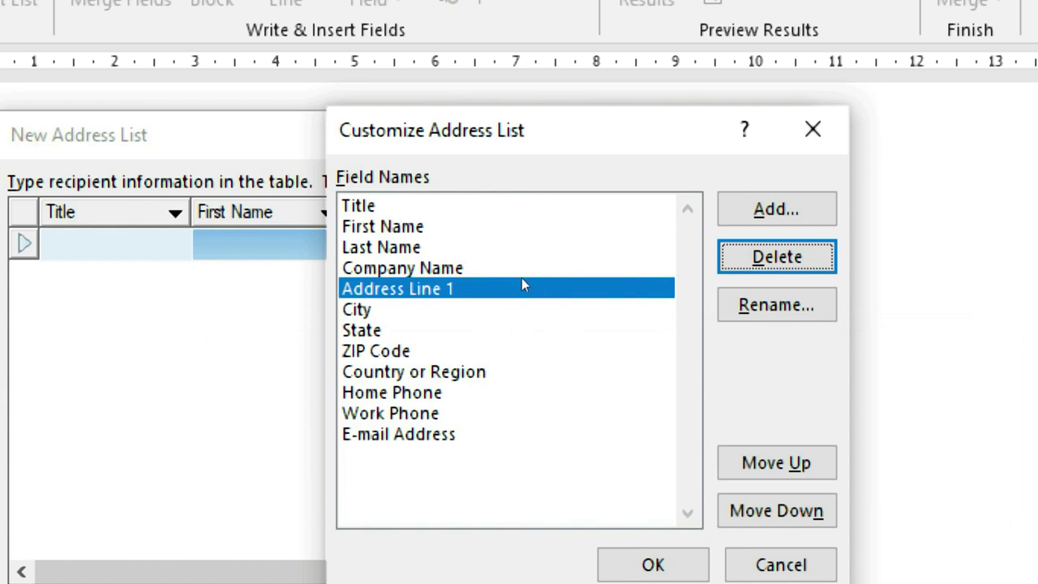
- Try renaming and moving Address Line 1, leaving it unchanged below Company Name
{"action": "key", "text": "alt+r"}
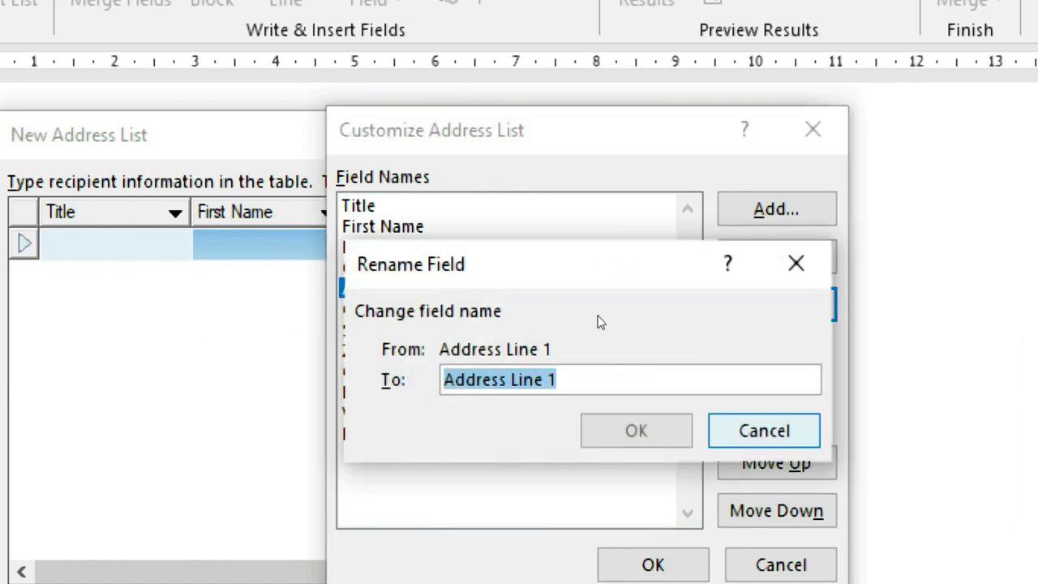
{"action": "key", "text": "Escape"}
{"action": "key", "text": "alt+u"}
{"action": "key", "text": "alt+d"}
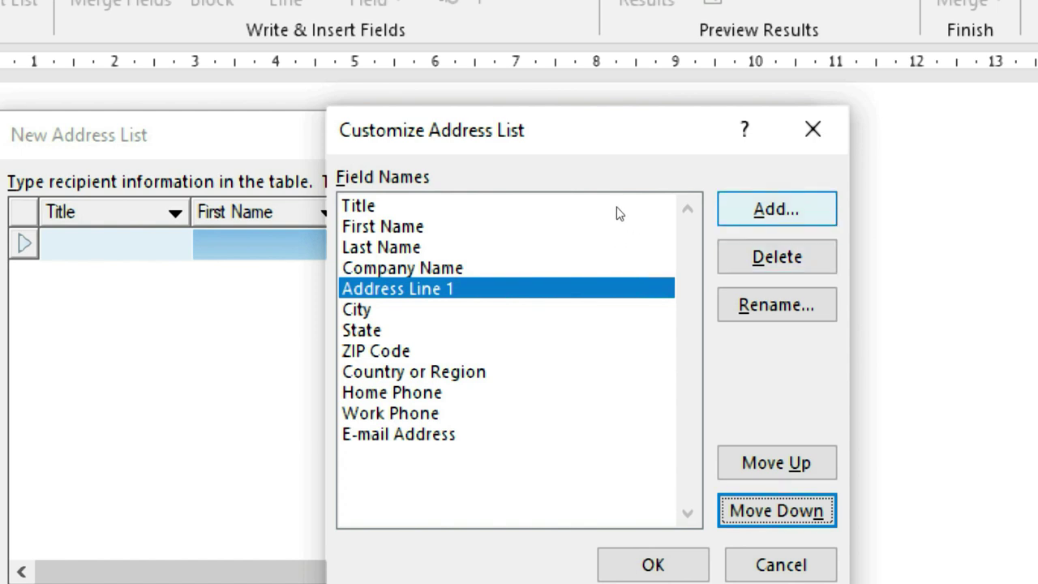
- Add an EmployeeID field, move it above First Name, and close Customize Columns
{"action": "key", "text": "alt+a"}
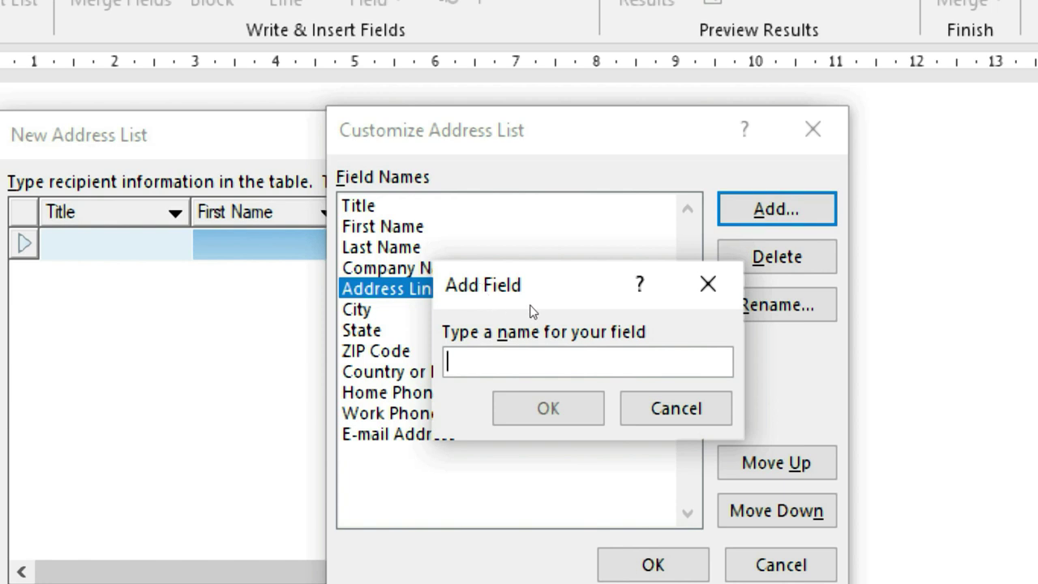
{"action": "type", "text": "EmployeeID"}
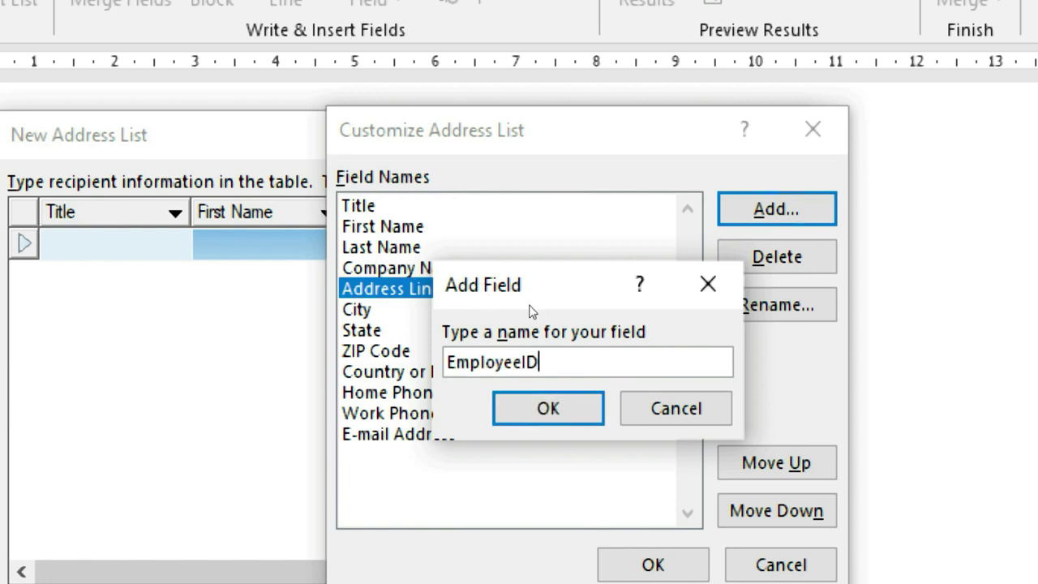
{"action": "key", "text": "Return"}
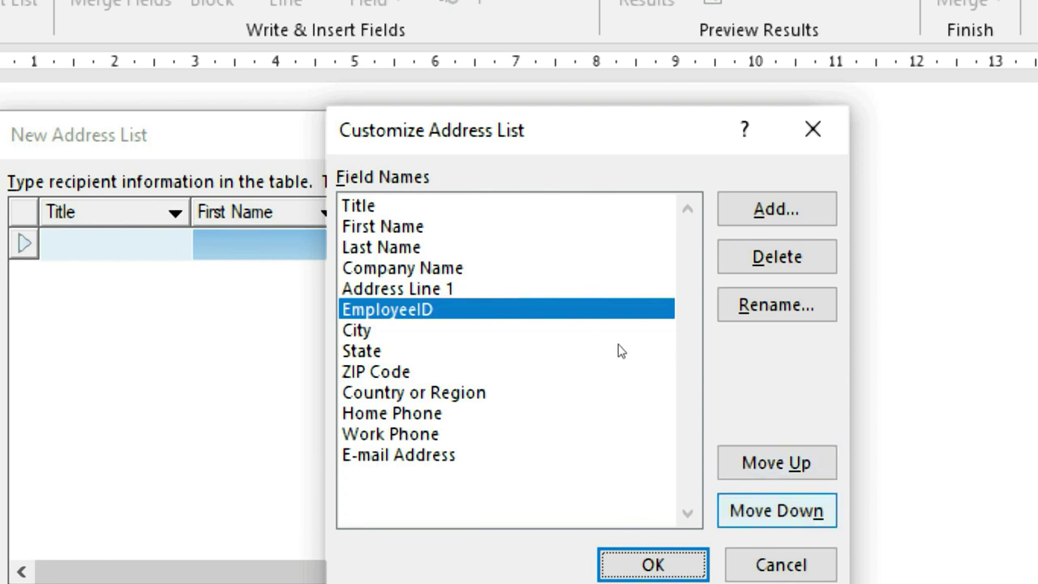
{"action": "key", "text": "alt+u"}
{"action": "key", "text": "alt+u"}
{"action": "key", "text": "alt+u"}
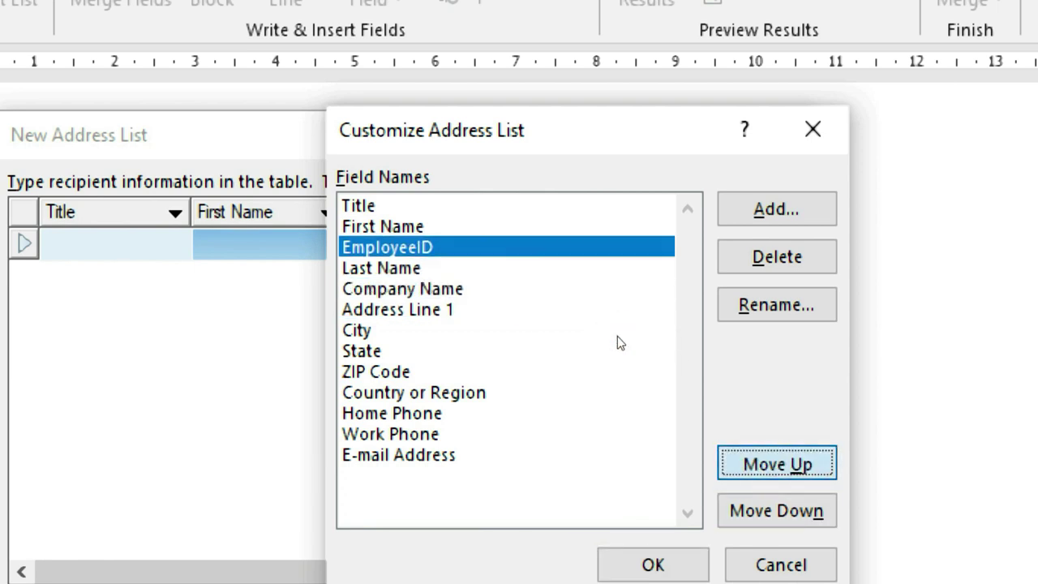
{"action": "key", "text": "alt+u"}
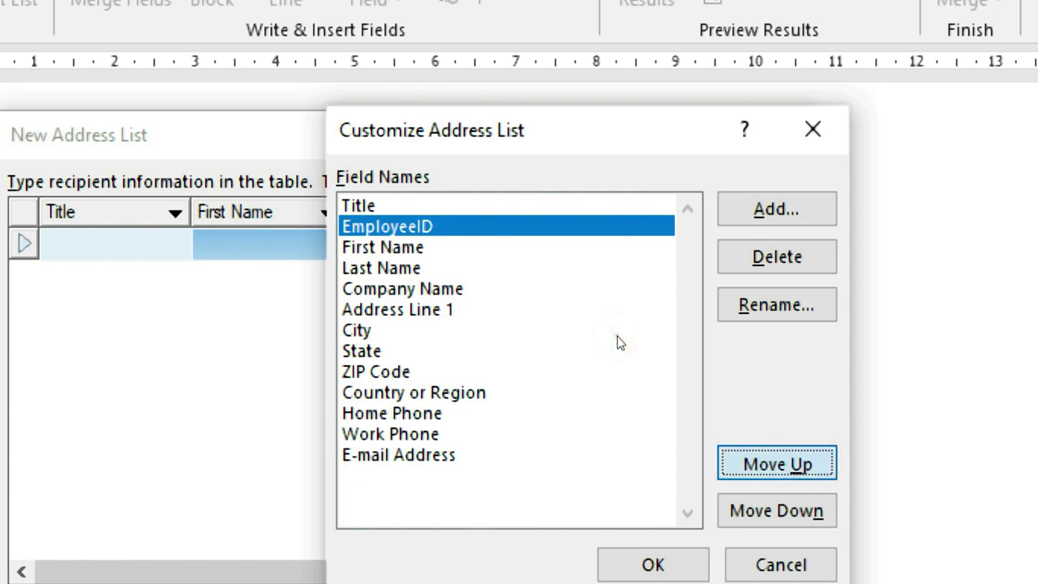
{"action": "key", "text": "alt+u"}
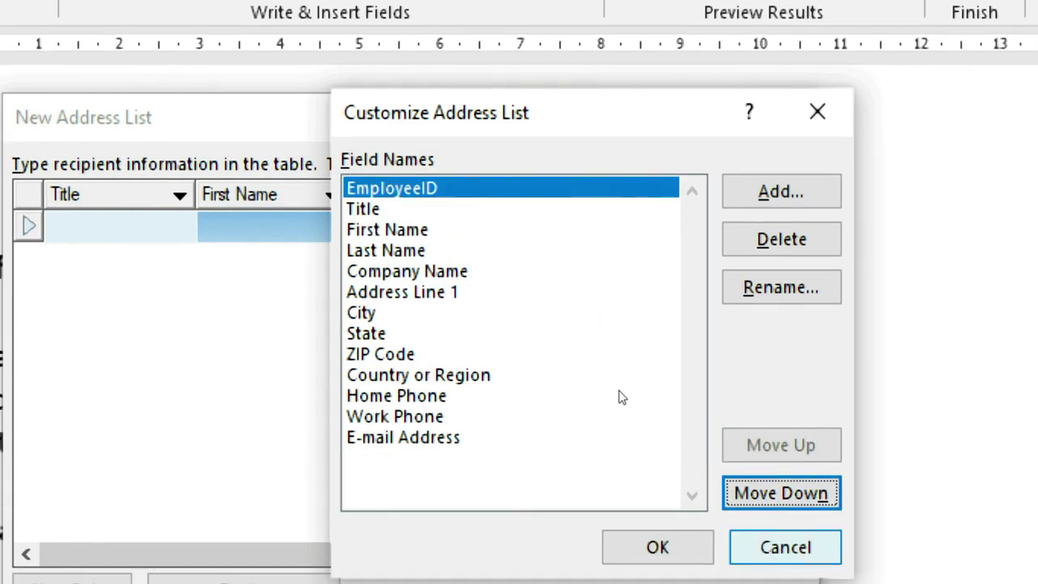
{"action": "left_click", "coordinate": [618, 385]}
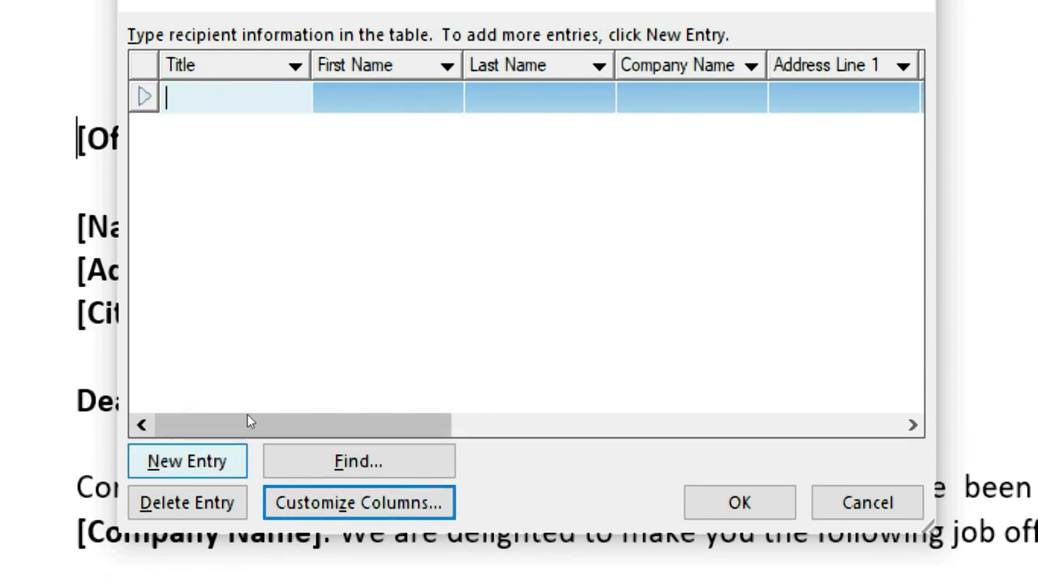
- Add and delete an extra entry row, then open and close Find Entry
{"action": "left_click", "coordinate": [267, 407]}
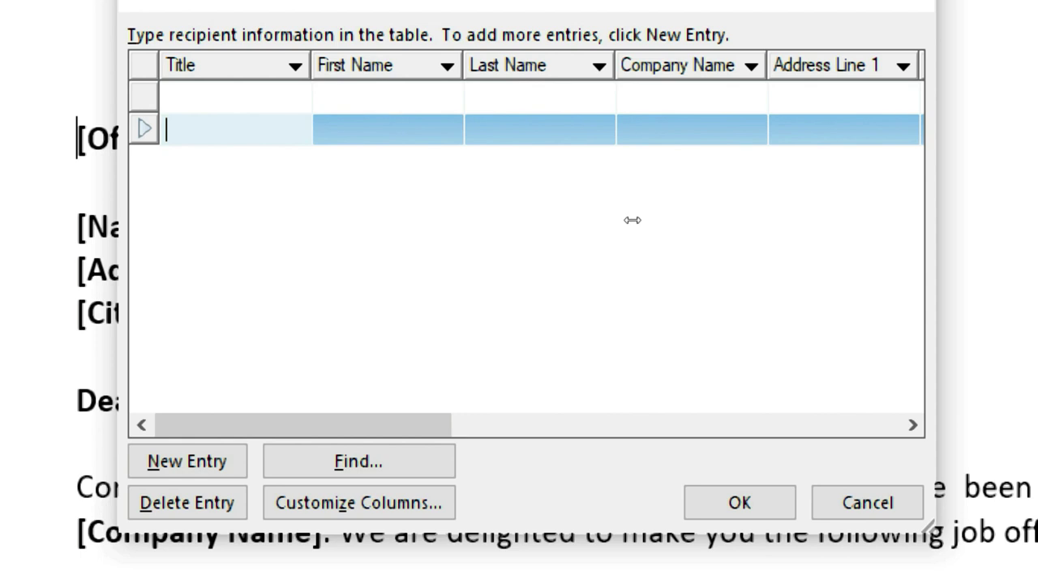
{"action": "left_click", "coordinate": [263, 430]}
{"action": "left_click", "coordinate": [657, 329]}
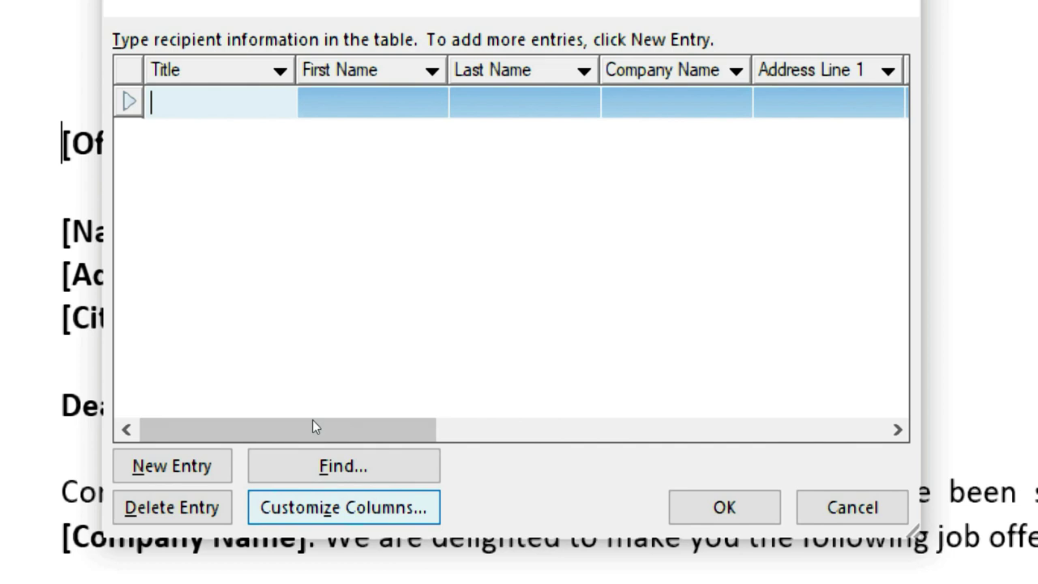
{"action": "left_click", "coordinate": [346, 469]}
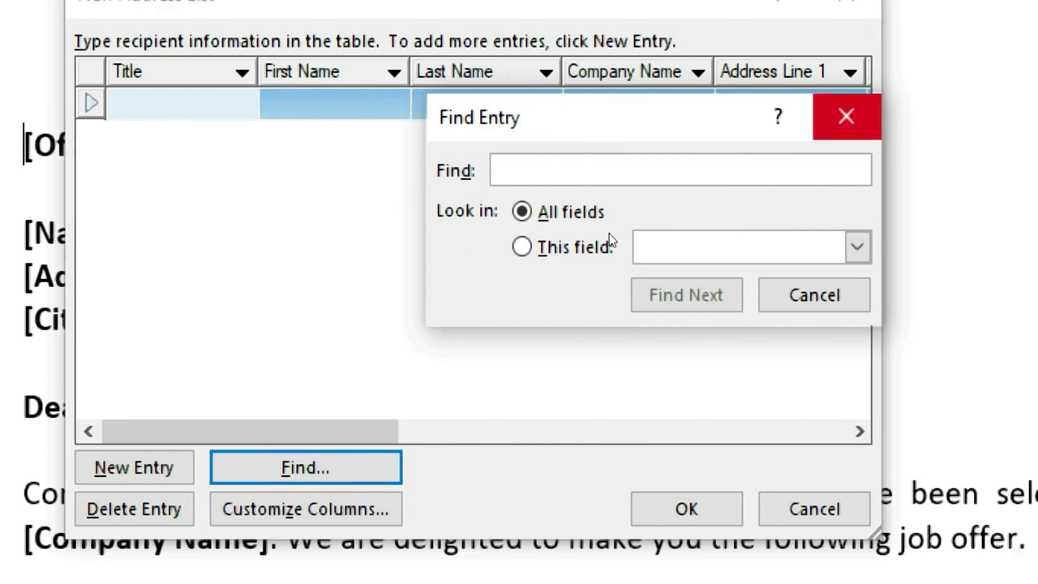
{"action": "key", "text": "Escape"}
{"action": "key", "text": "Escape"}
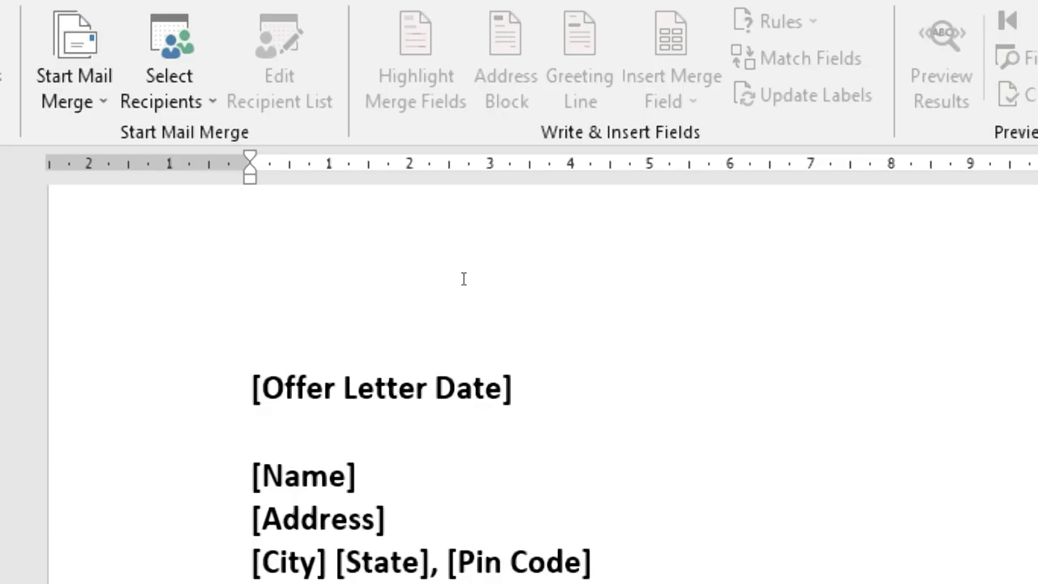
- Choose Use an Existing List from Select Recipients to open Select Data Source
{"action": "key", "text": "End"}
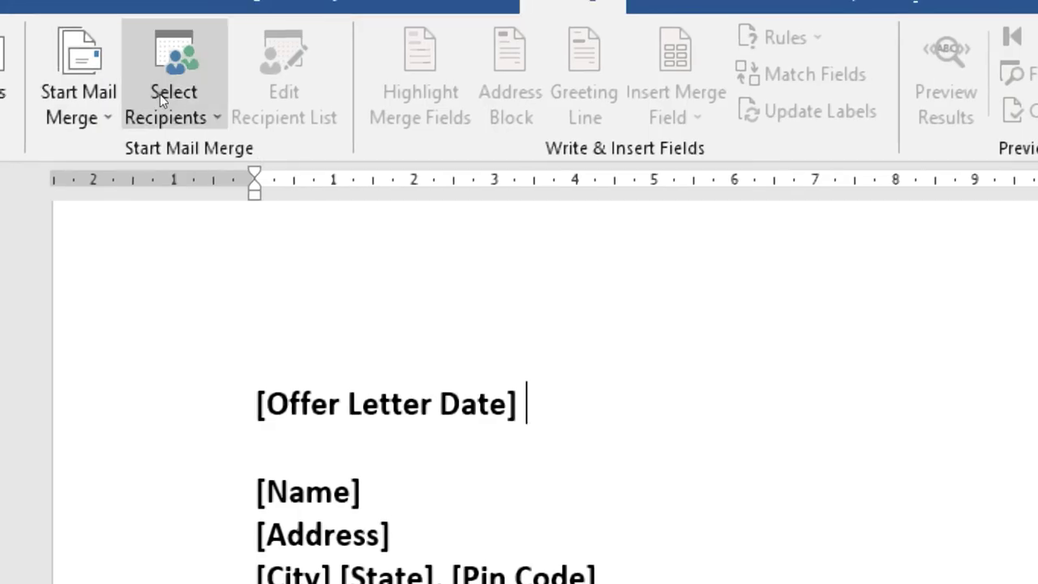
{"action": "left_click", "coordinate": [161, 94]}
{"action": "key", "text": "Up"}
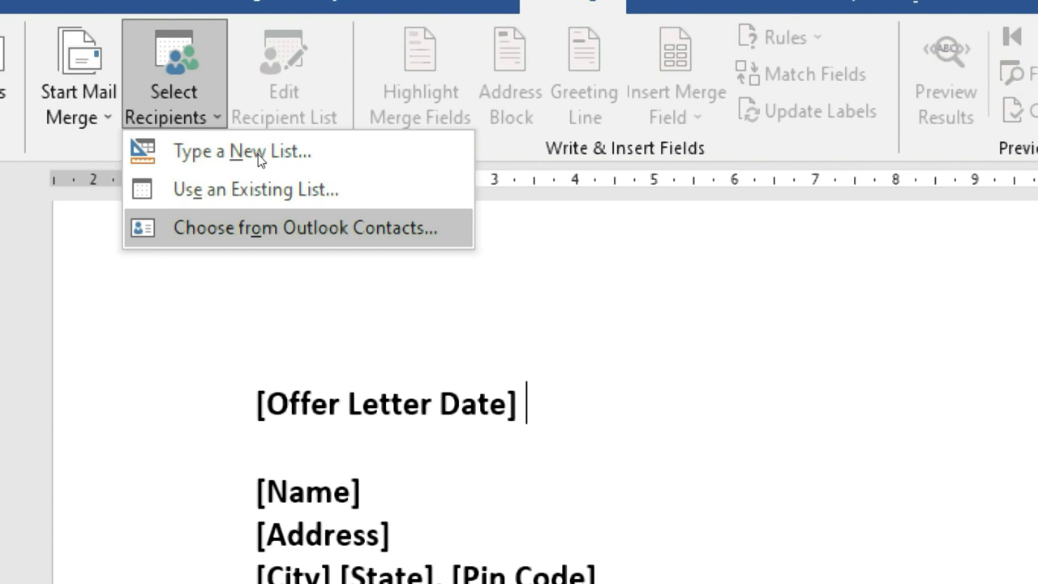
{"action": "key", "text": "Up"}
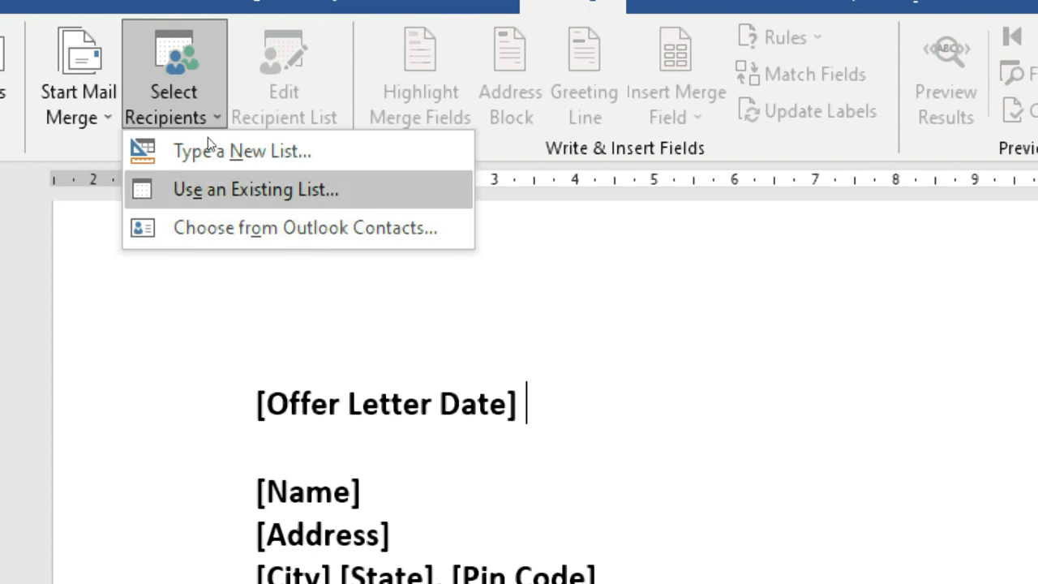
{"action": "key", "text": "Return"}
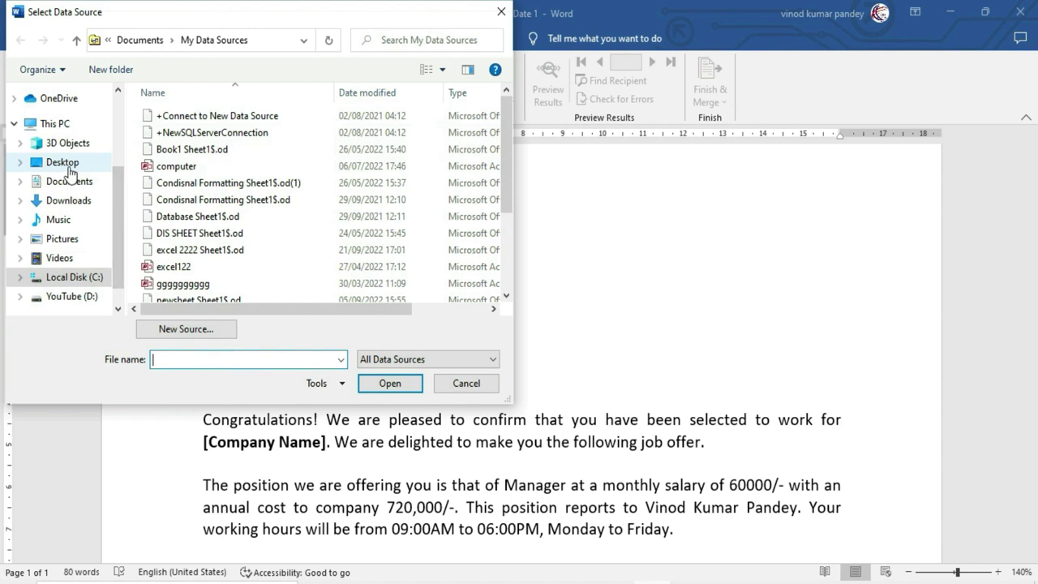
- Open the Data workbook from Desktop's Mail Merge folder as the source, then switch to it in Excel
{"action": "left_click", "coordinate": [69, 170]}
{"action": "left_click", "coordinate": [172, 156]}
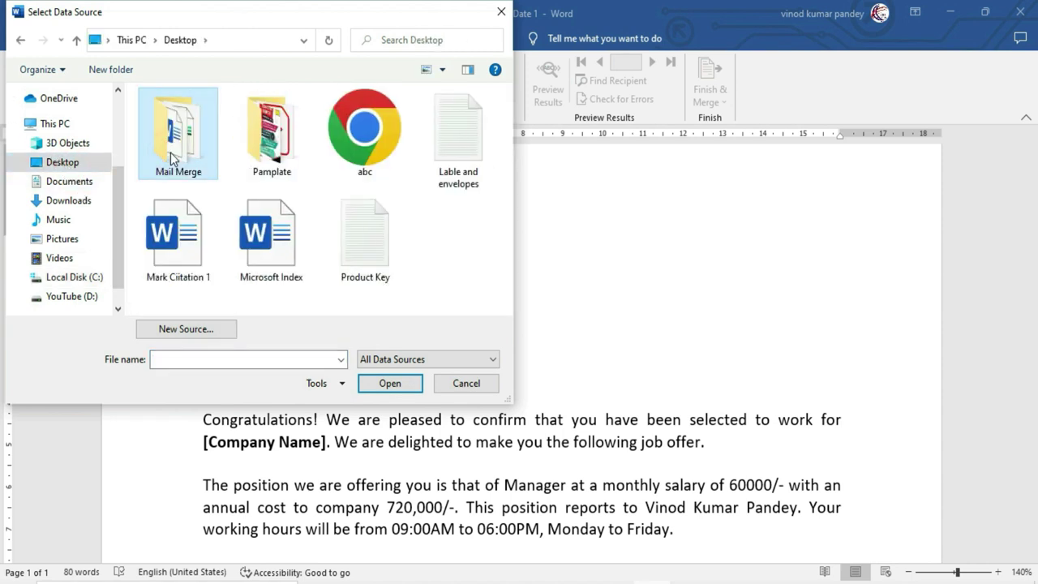
{"action": "double_click", "coordinate": [172, 155]}
{"action": "left_click", "coordinate": [166, 120]}
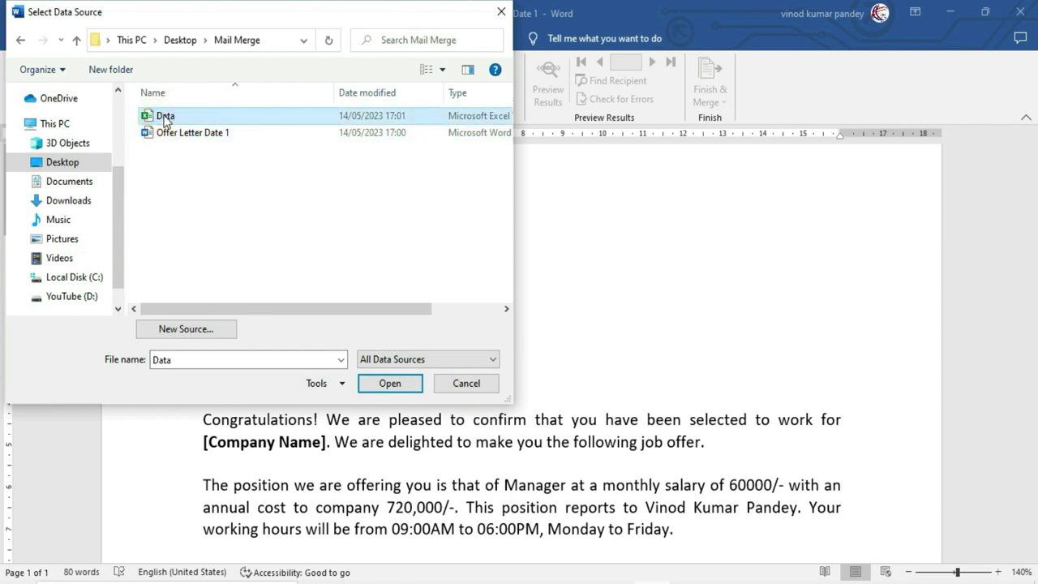
{"action": "left_click", "coordinate": [390, 384]}
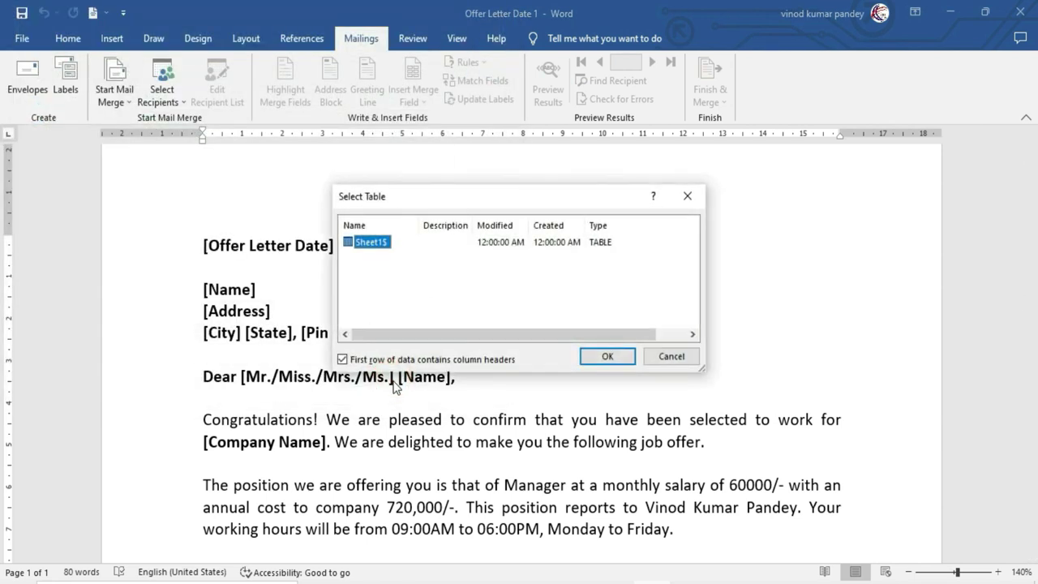
{"action": "left_click_drag", "start_coordinate": [417, 209], "coordinate": [357, 199]}
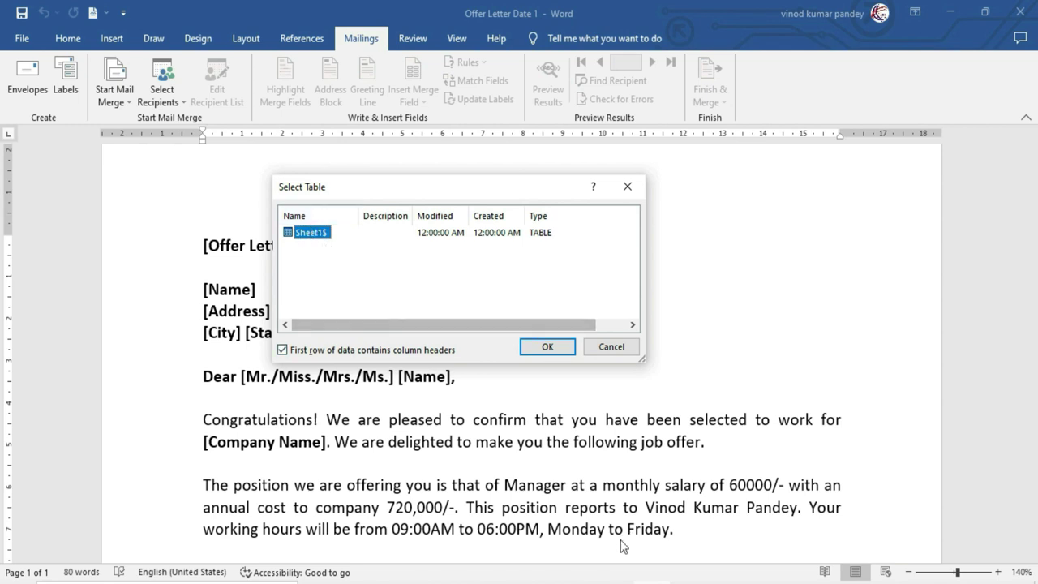
{"action": "left_click", "coordinate": [616, 580]}
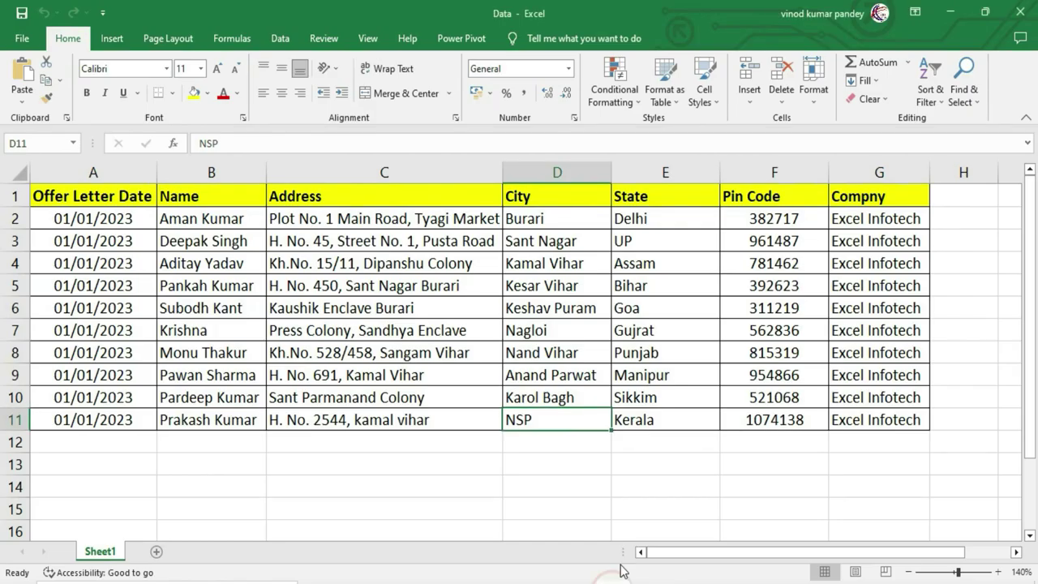
- Confirm the recipient data is on Sheet1, then return to Word's Select Table dialog
{"action": "left_click", "coordinate": [111, 553]}
{"action": "left_click", "coordinate": [539, 580]}
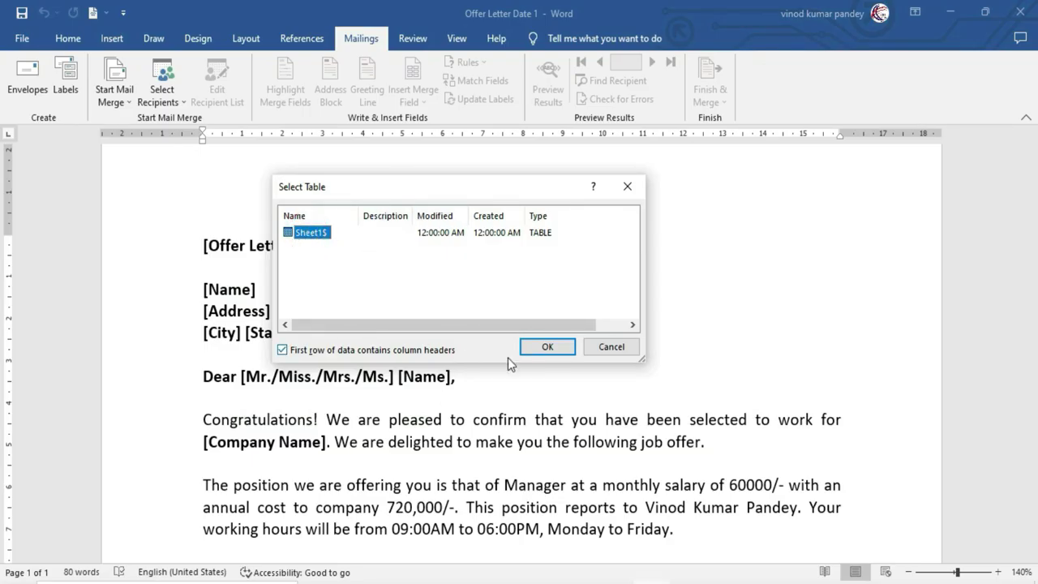
- Accept Sheet1$ as the recipient table and open the recipient list for review
{"action": "left_click", "coordinate": [547, 347]}
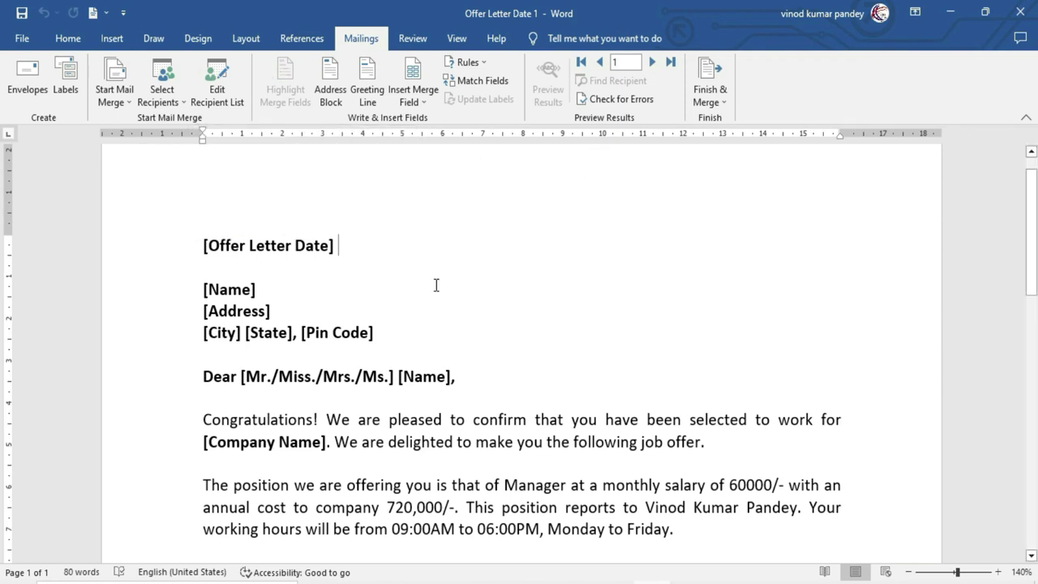
{"action": "left_click", "coordinate": [215, 91]}
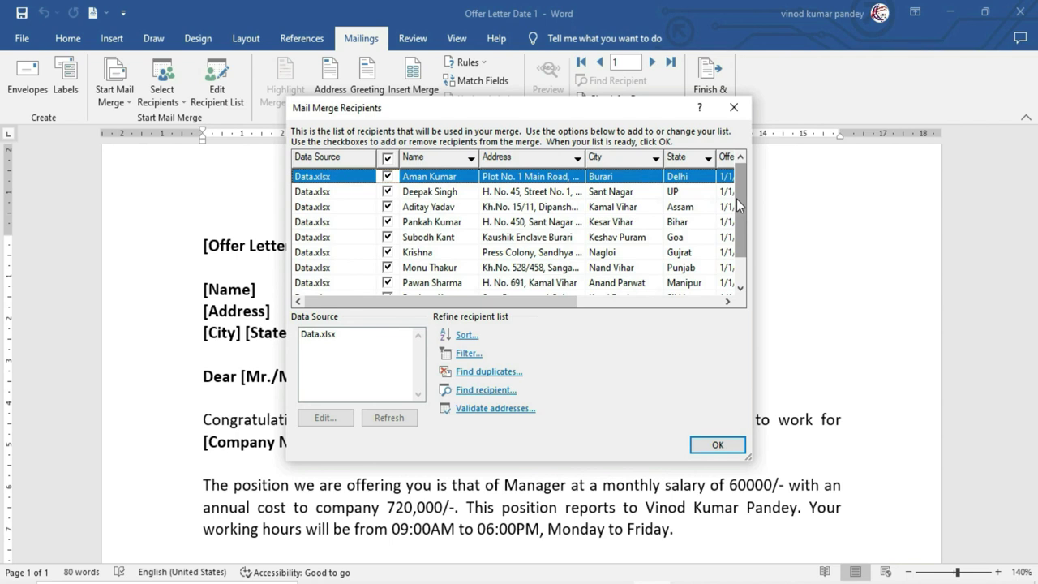
{"action": "scroll", "coordinate": [732, 243], "scroll_direction": "down", "scroll_amount": 1}
{"action": "left_click_drag", "start_coordinate": [732, 250], "coordinate": [734, 229]}
- Uncheck and recheck one recipient, confirm all included, and place the cursor below the body text
{"action": "left_click", "coordinate": [437, 207]}
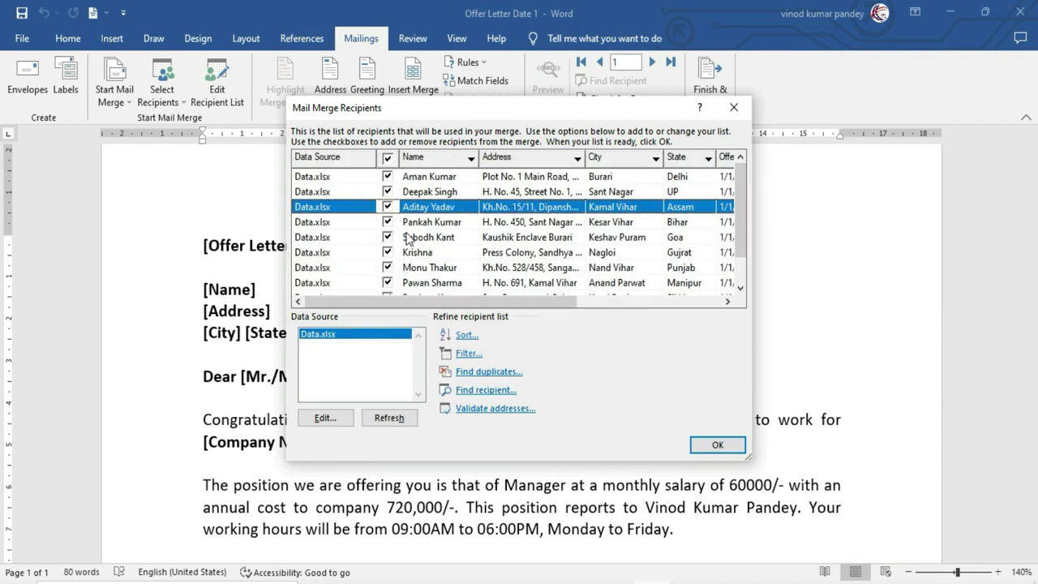
{"action": "left_click", "coordinate": [388, 206]}
{"action": "left_click", "coordinate": [387, 227]}
{"action": "left_click", "coordinate": [388, 207]}
{"action": "left_click", "coordinate": [387, 227]}
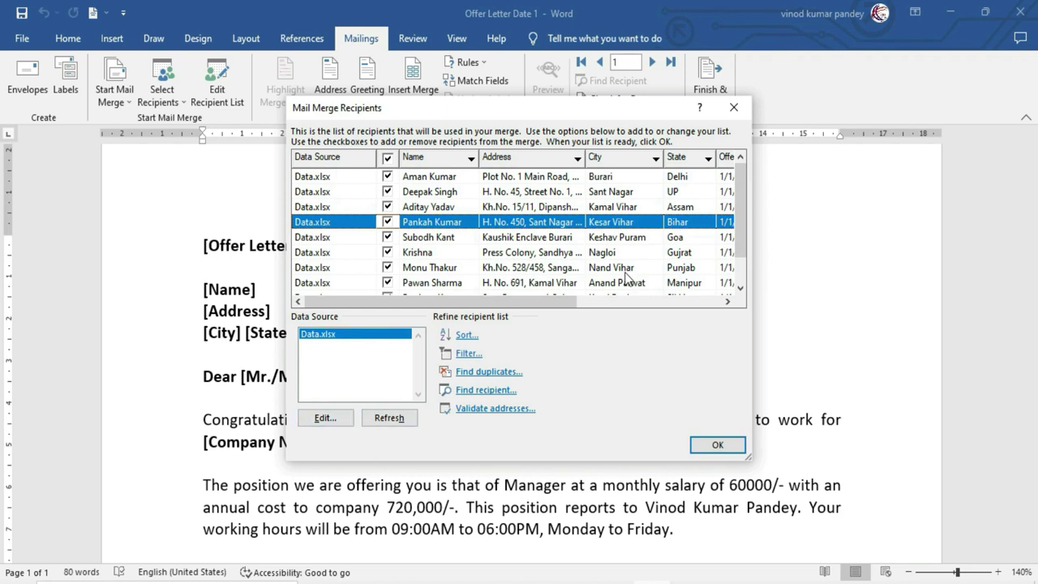
{"action": "left_click", "coordinate": [721, 445]}
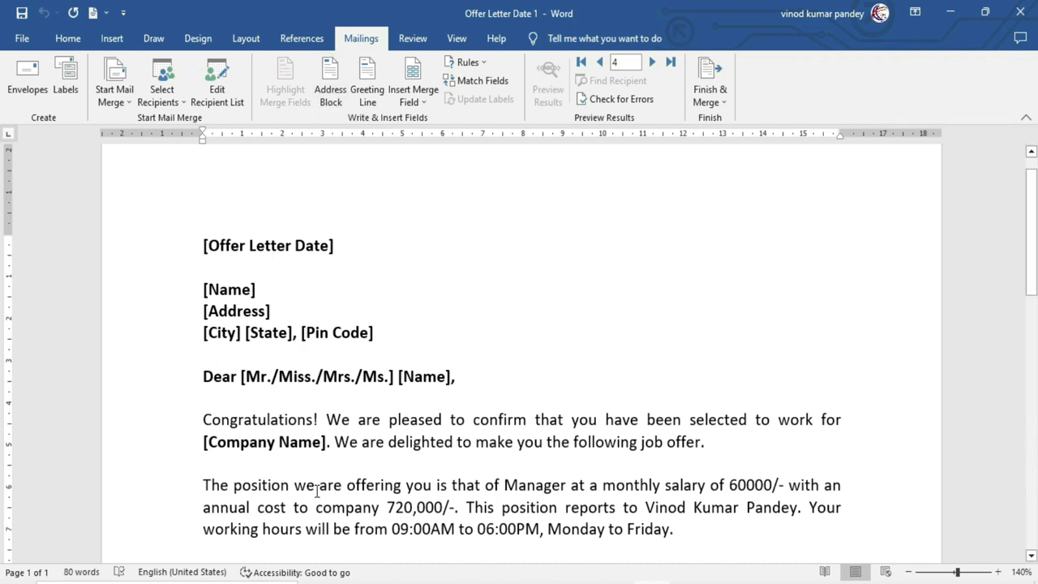
{"action": "scroll", "coordinate": [316, 490], "scroll_direction": "down", "scroll_amount": 3}
{"action": "left_click", "coordinate": [230, 400]}
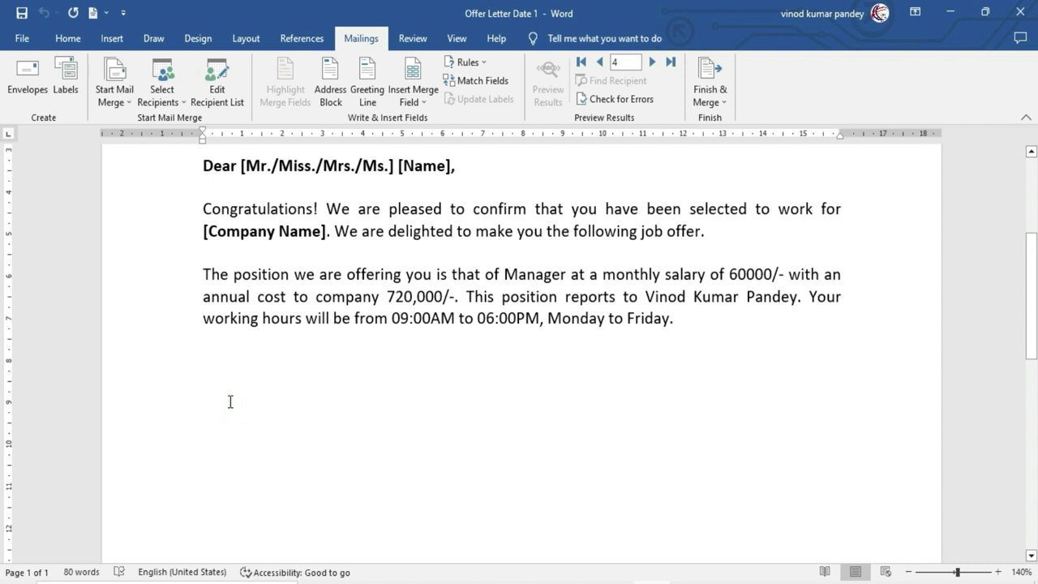
- Insert an address block in the first-name-only Joshua format, with a new line after it
{"action": "left_click", "coordinate": [328, 83]}
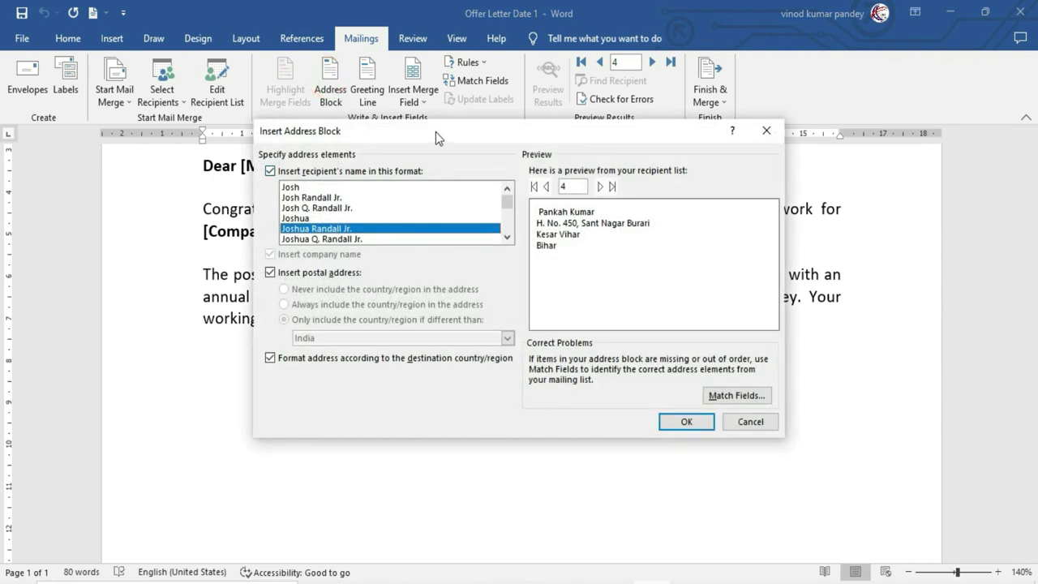
{"action": "left_click_drag", "start_coordinate": [435, 131], "coordinate": [347, 161]}
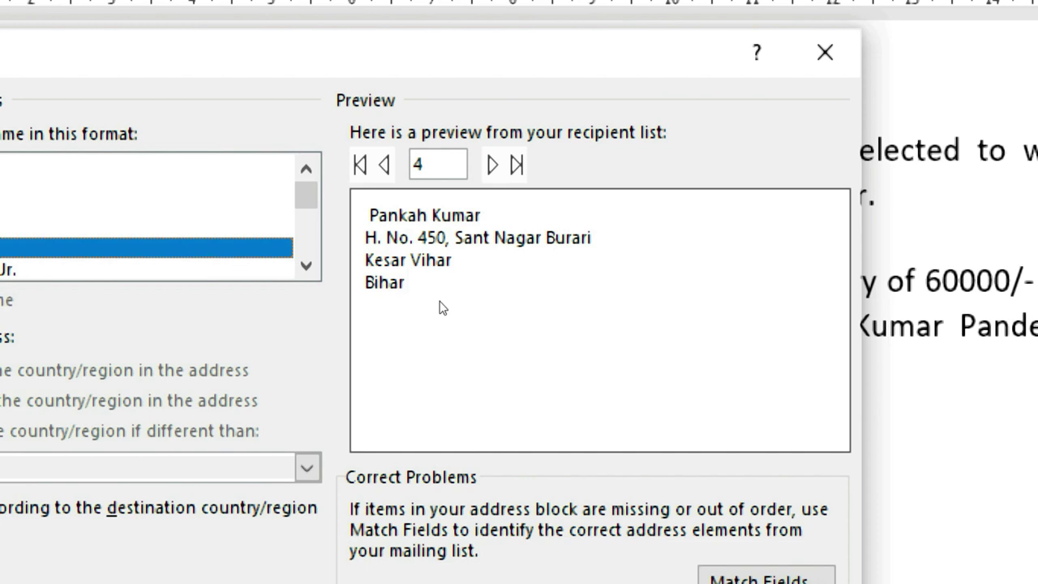
{"action": "left_click", "coordinate": [215, 210]}
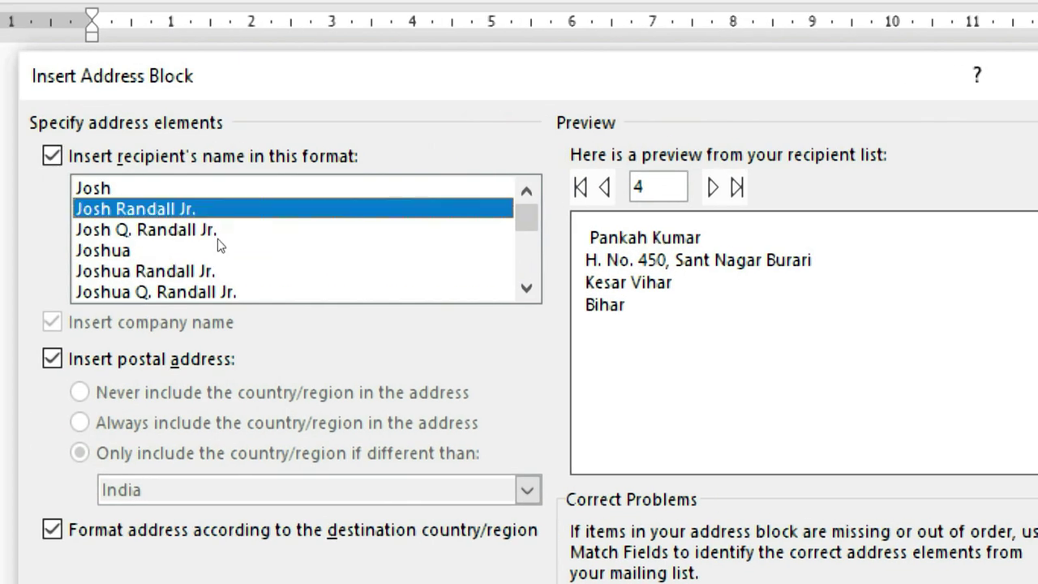
{"action": "left_click", "coordinate": [223, 233]}
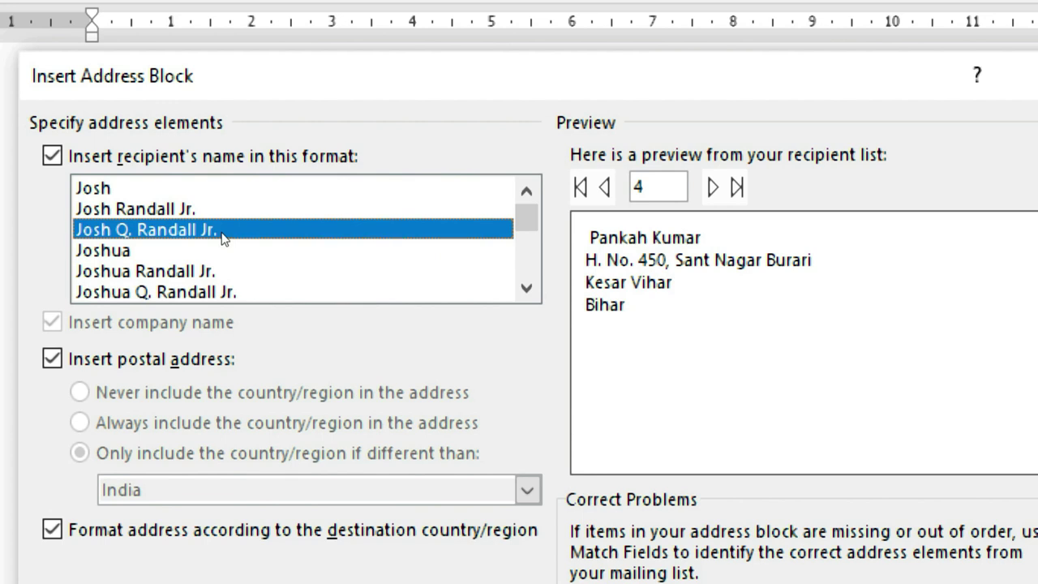
{"action": "left_click", "coordinate": [216, 251]}
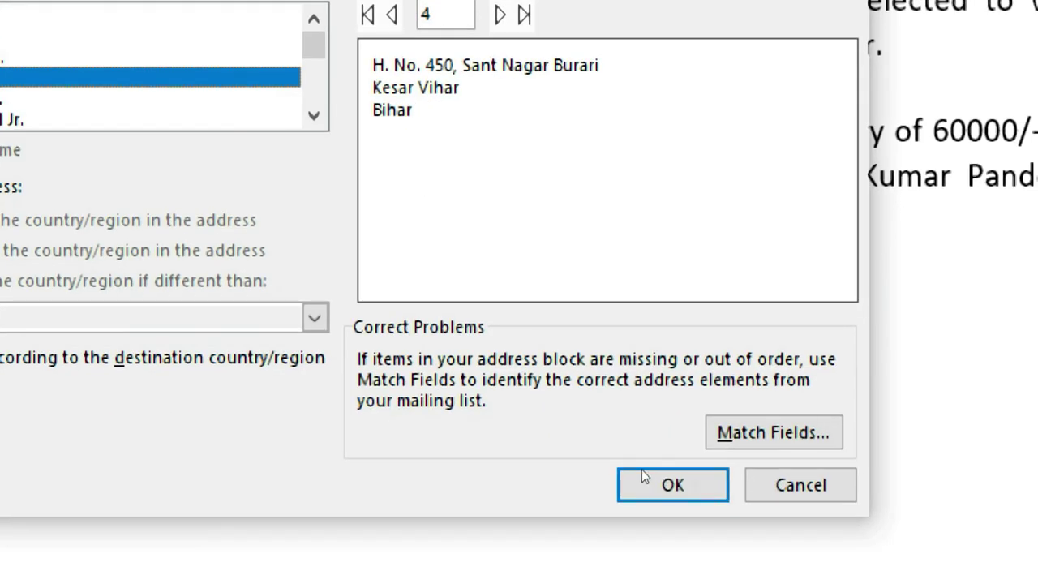
{"action": "left_click", "coordinate": [643, 477]}
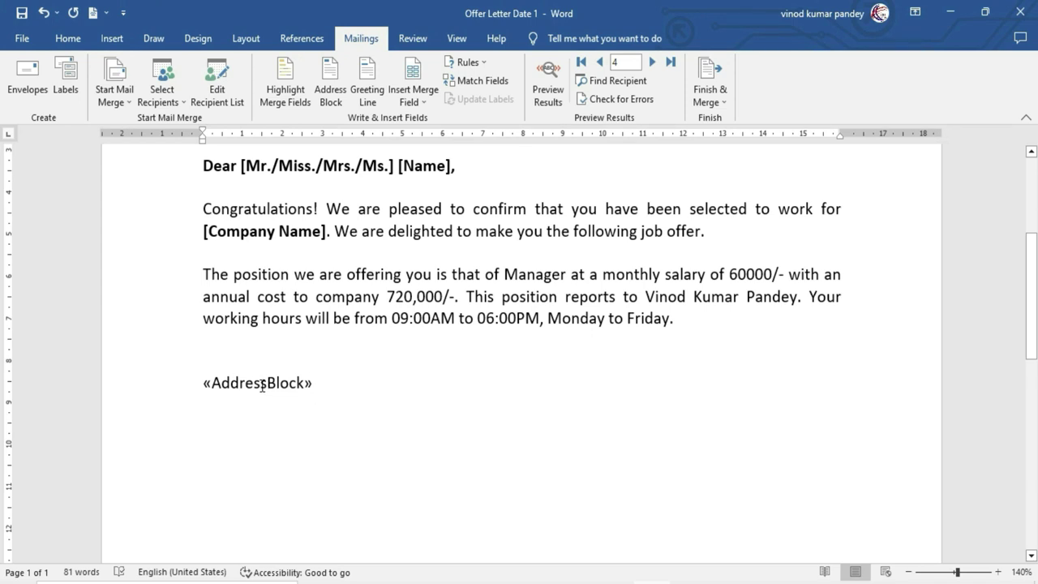
{"action": "key", "text": "Return"}
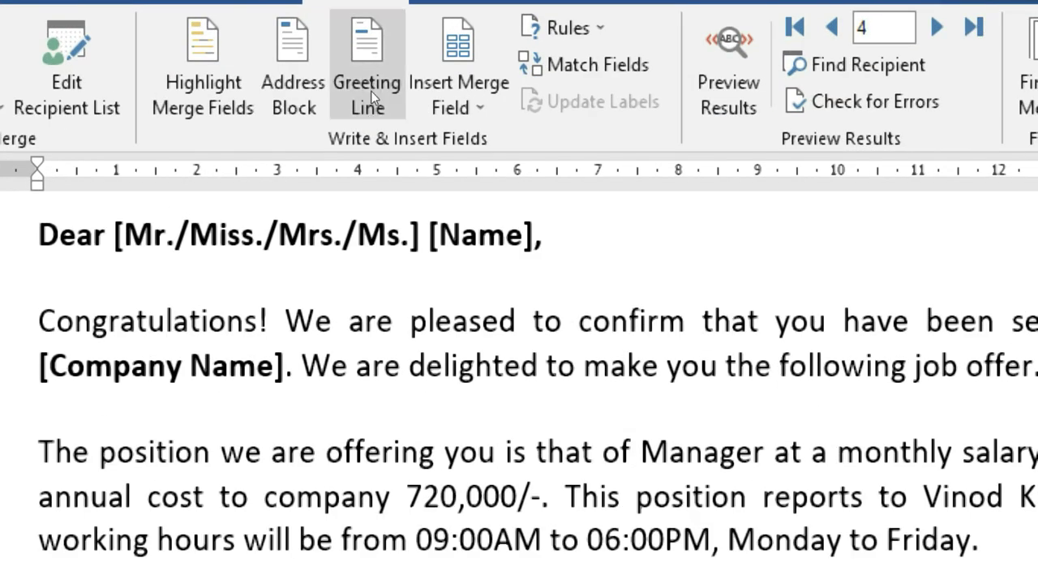
- Insert a greeting line whose salutation is changed from Dear to To
{"action": "left_click", "coordinate": [370, 91]}
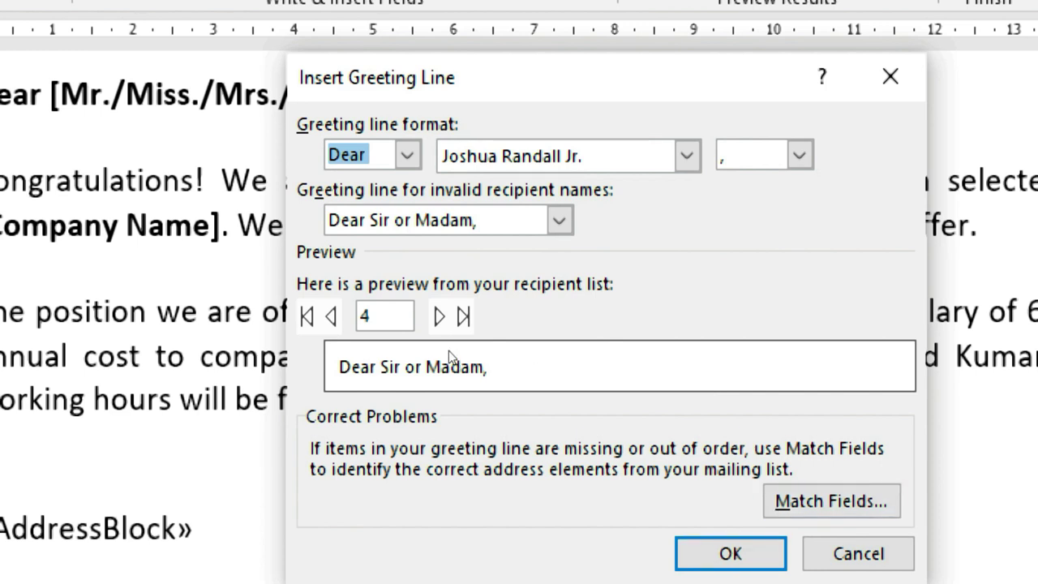
{"action": "left_click", "coordinate": [406, 155]}
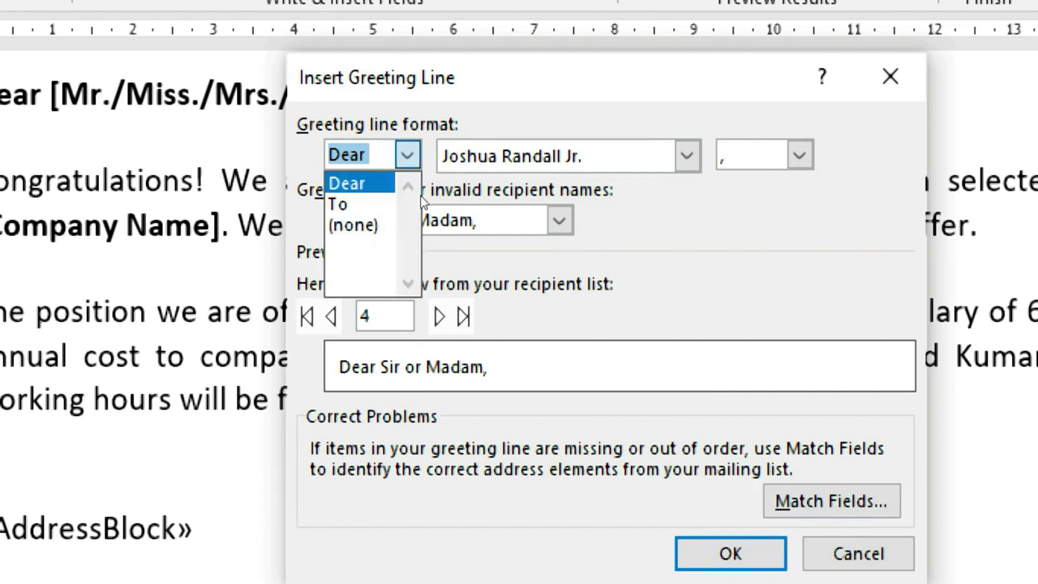
{"action": "left_click", "coordinate": [402, 215]}
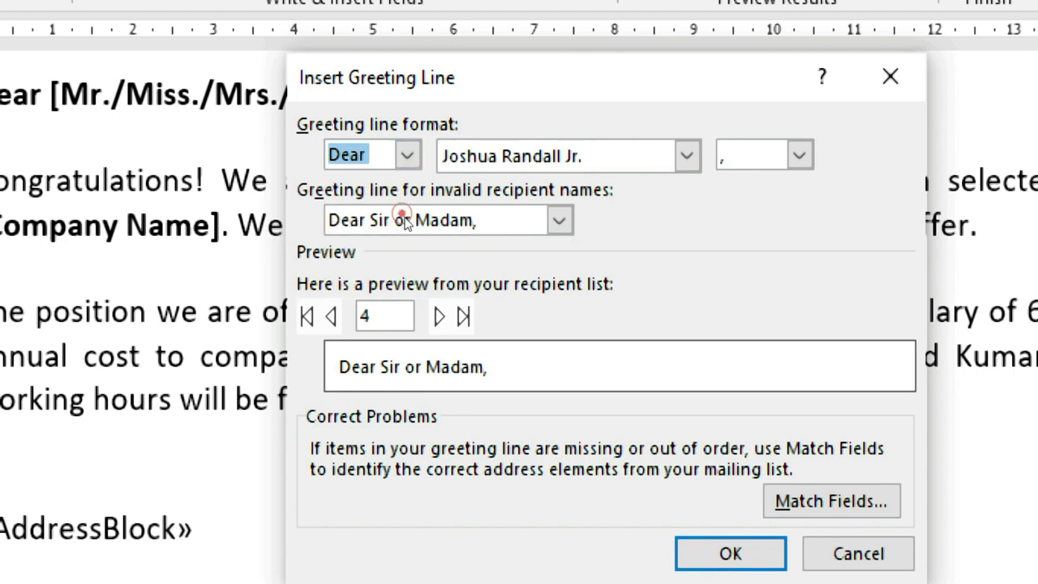
{"action": "left_click", "coordinate": [406, 155]}
{"action": "left_click", "coordinate": [393, 204]}
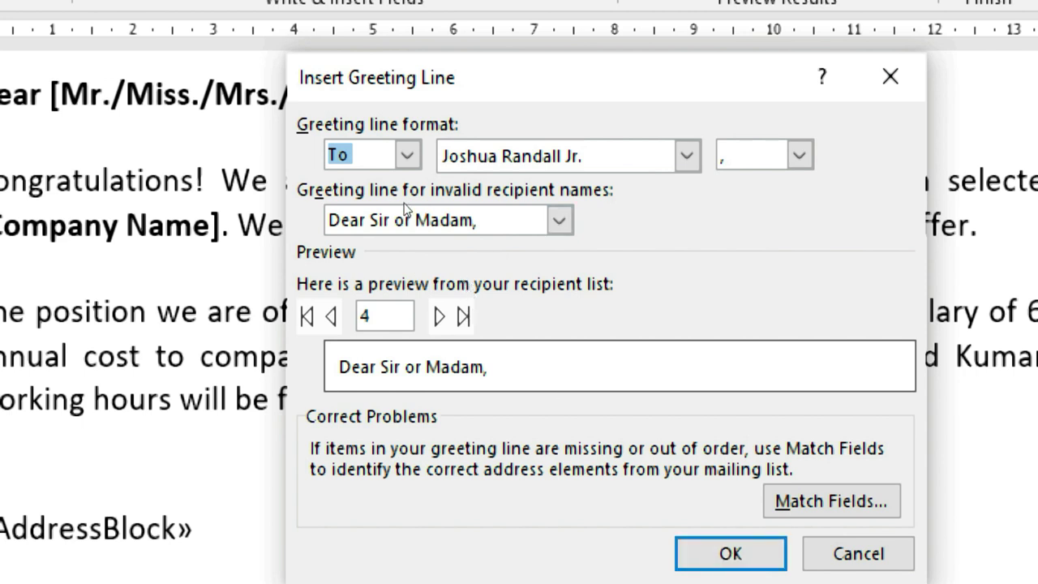
{"action": "key", "text": "Return"}
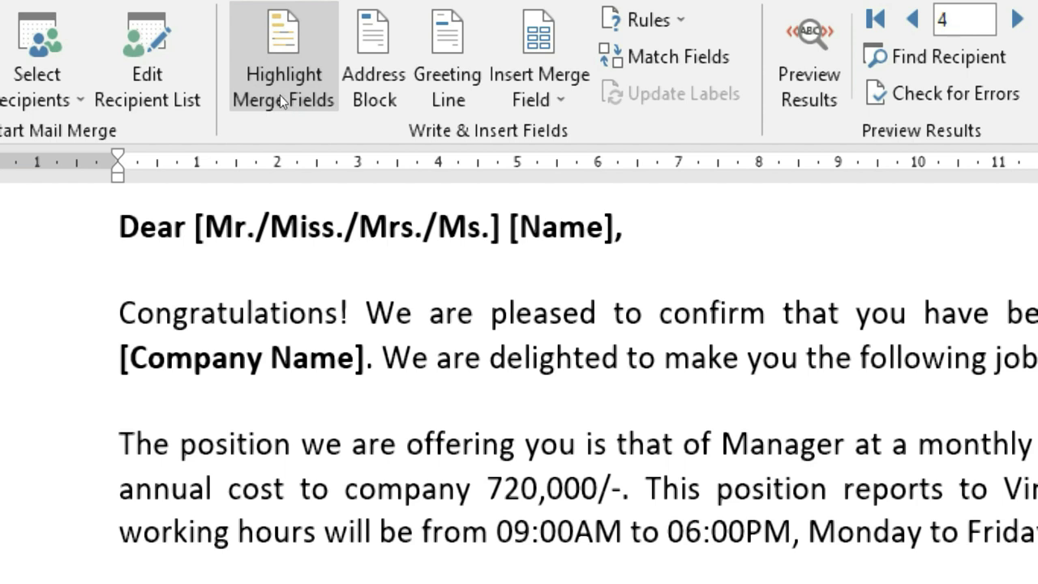
- Highlight the merge fields and preview the letter with recipient 4's data, then remove highlighting
{"action": "left_click", "coordinate": [279, 94]}
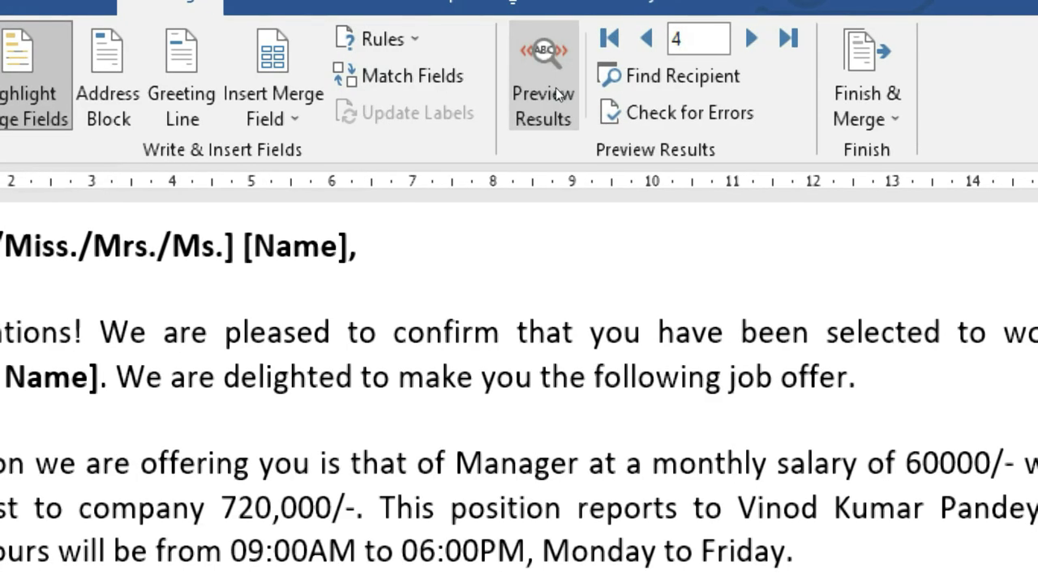
{"action": "left_click", "coordinate": [555, 90]}
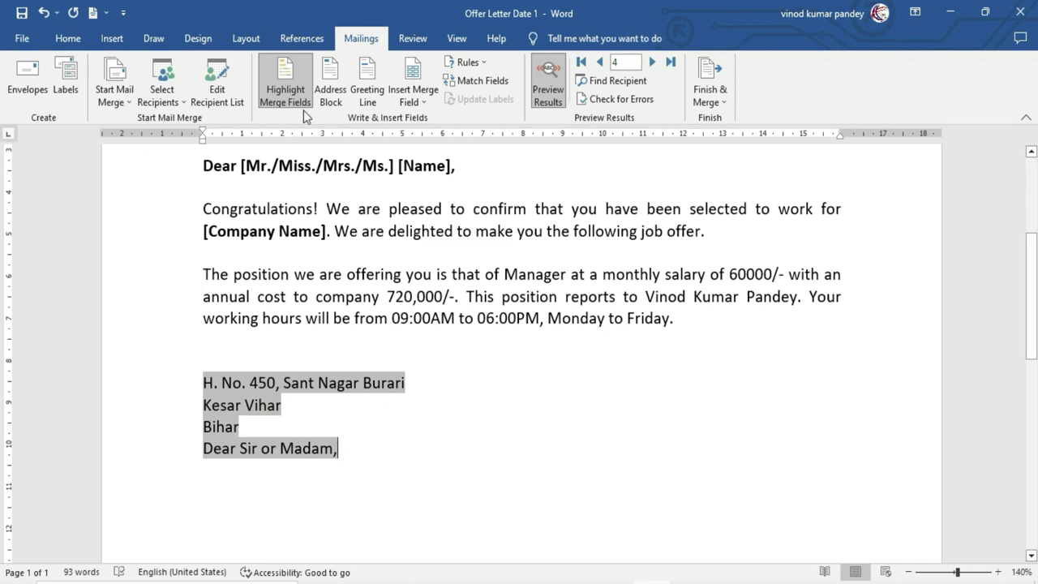
{"action": "left_click", "coordinate": [286, 87]}
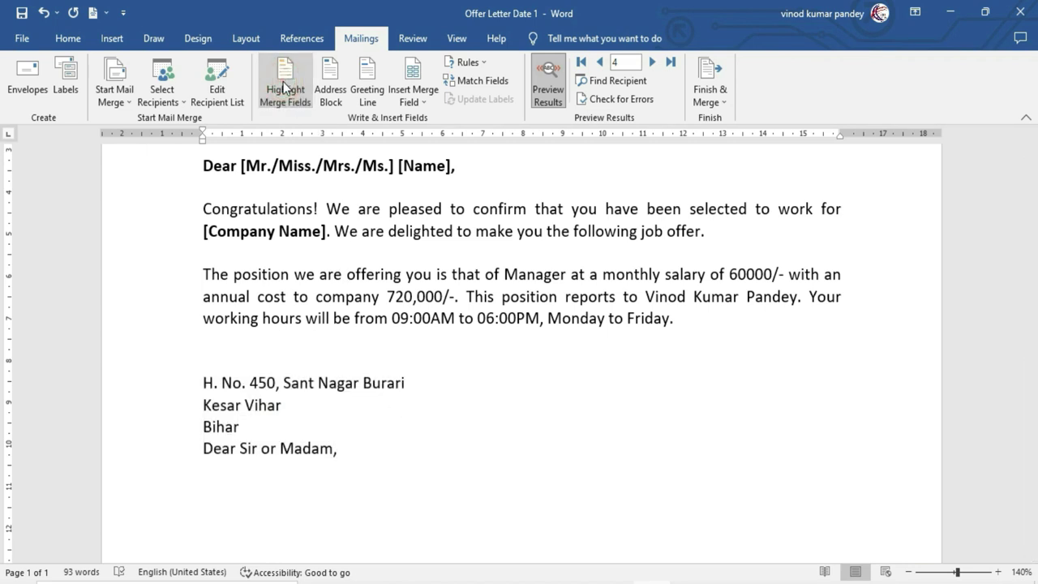
- Delete the previewed address and greeting lines from the letter
{"action": "scroll", "coordinate": [292, 441], "scroll_direction": "up", "scroll_amount": 5}
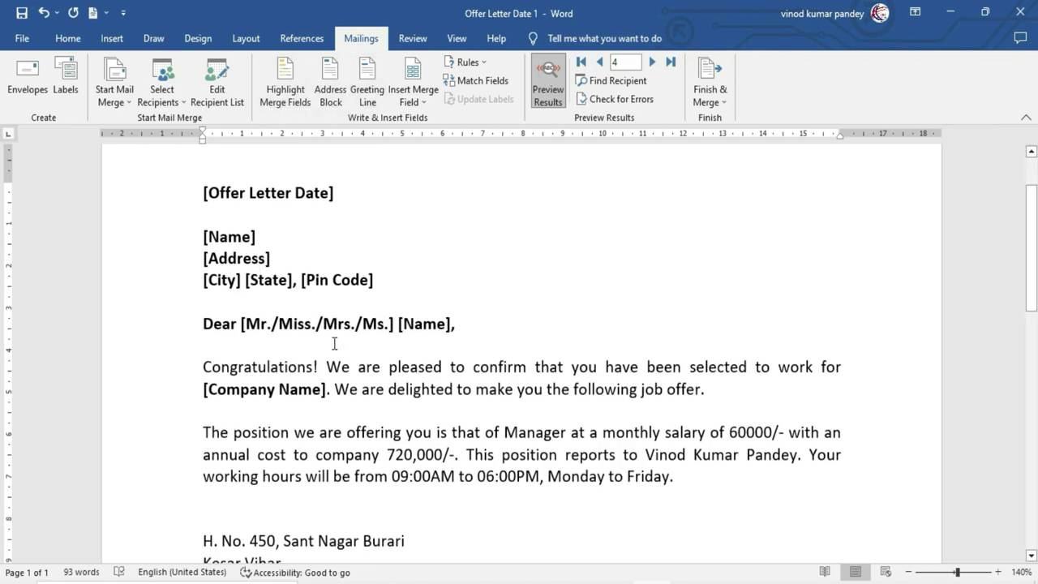
{"action": "scroll", "coordinate": [334, 343], "scroll_direction": "down", "scroll_amount": 5}
{"action": "left_click_drag", "start_coordinate": [199, 381], "coordinate": [320, 454]}
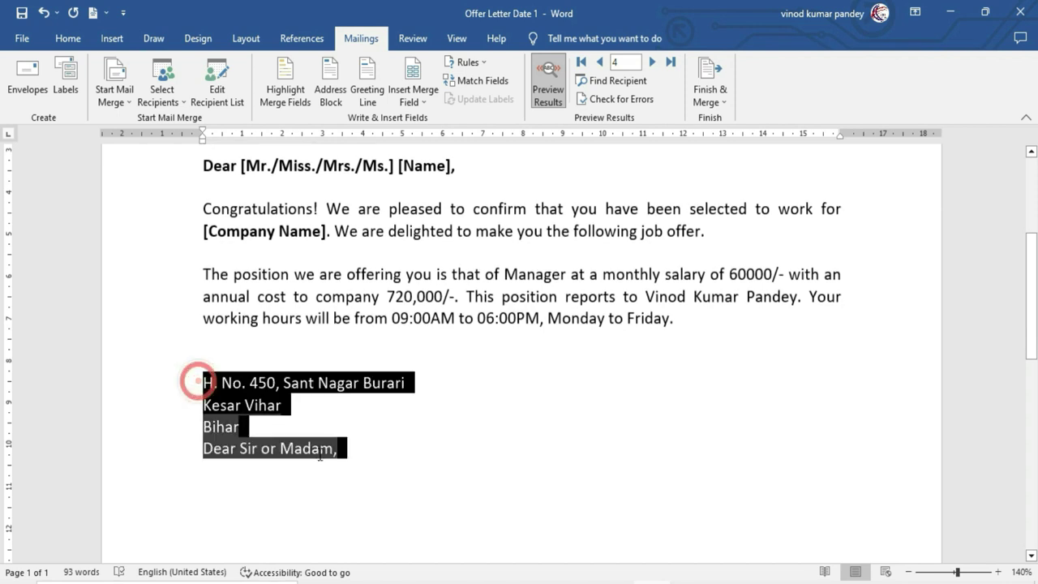
{"action": "key", "text": "Delete"}
{"action": "scroll", "coordinate": [417, 326], "scroll_direction": "up", "scroll_amount": 6}
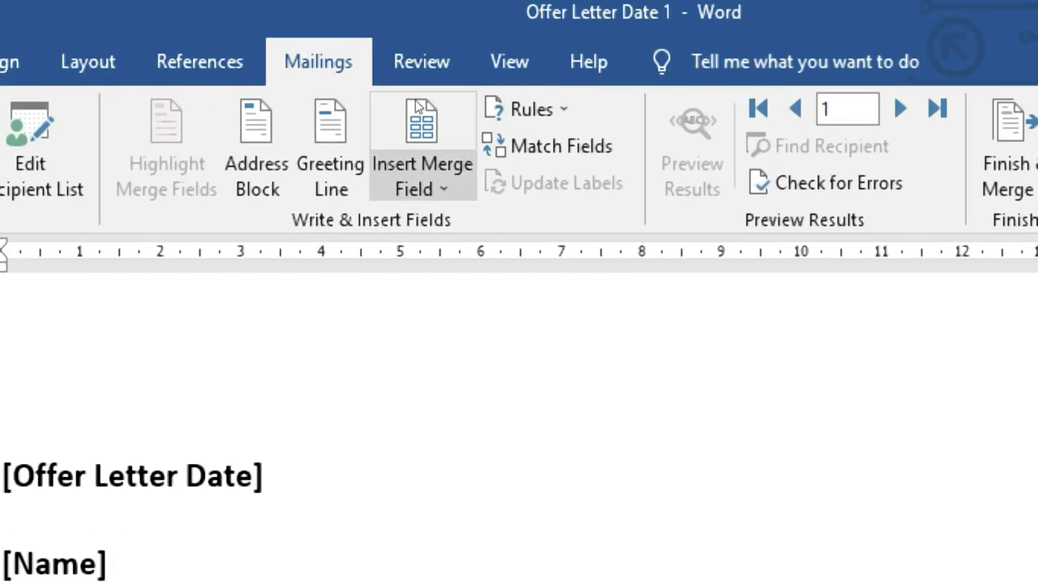
- Browse the merge fields from Offer_Letter_Date through City and Pin_Code to Compny
{"action": "left_click", "coordinate": [426, 112]}
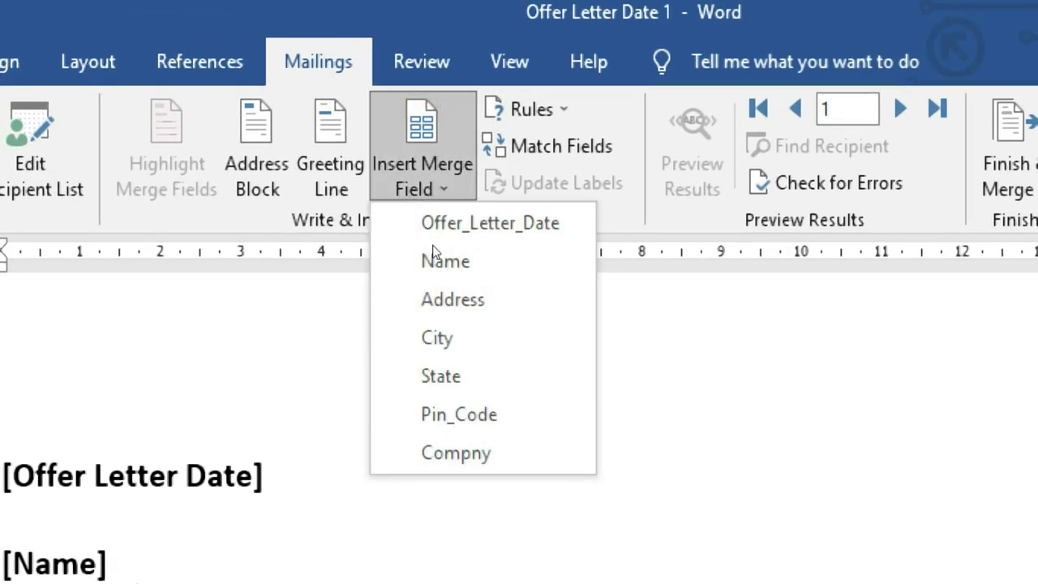
{"action": "key", "text": "Up"}
{"action": "key", "text": "Down"}
{"action": "key", "text": "Down"}
{"action": "key", "text": "Down"}
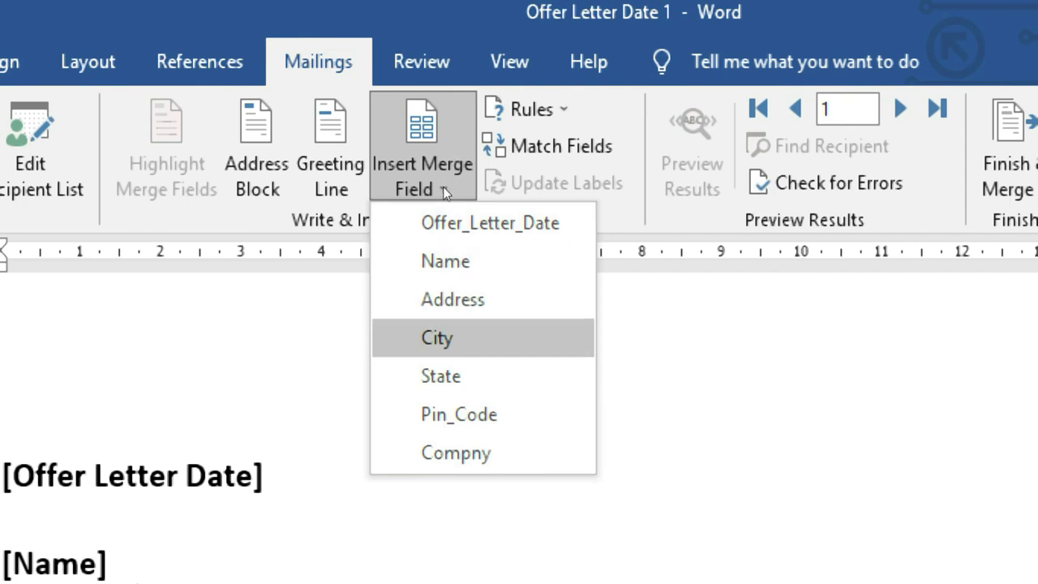
{"action": "key", "text": "Down"}
{"action": "key", "text": "Down"}
{"action": "key", "text": "Down"}
{"action": "key", "text": "Up"}
{"action": "key", "text": "Up"}
{"action": "key", "text": "Up"}
{"action": "key", "text": "Up"}
{"action": "key", "text": "Down"}
{"action": "key", "text": "Down"}
{"action": "key", "text": "Down"}
{"action": "key", "text": "Down"}
{"action": "key", "text": "Down"}
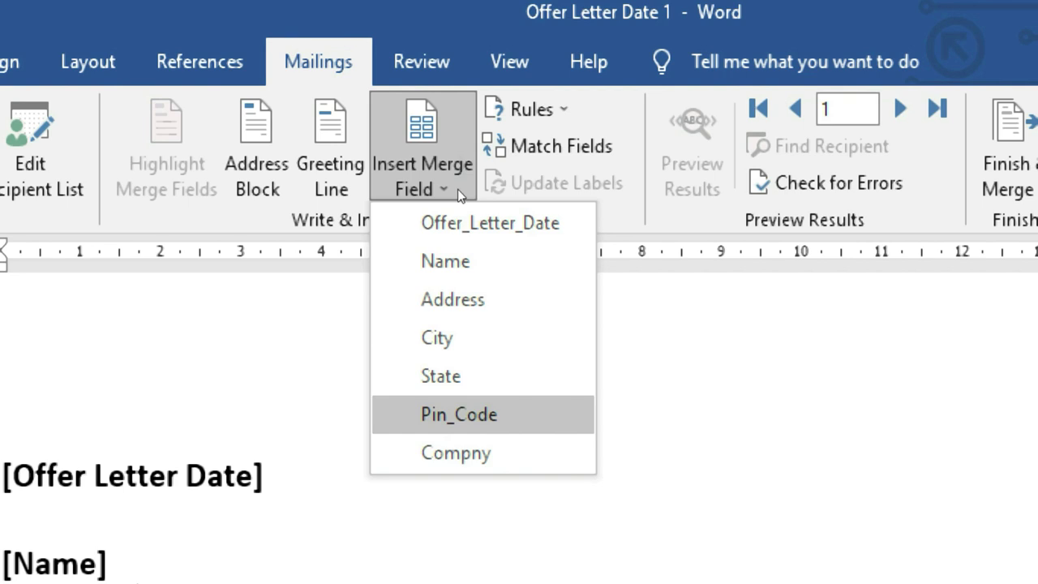
{"action": "key", "text": "Up"}
{"action": "key", "text": "Up"}
{"action": "key", "text": "Up"}
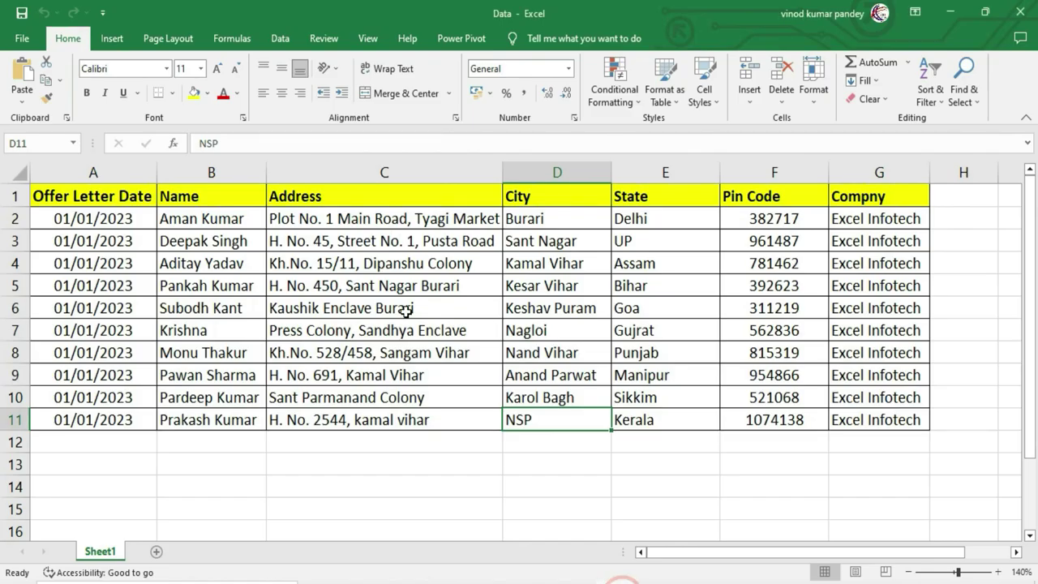
{"action": "left_click", "coordinate": [61, 203]}
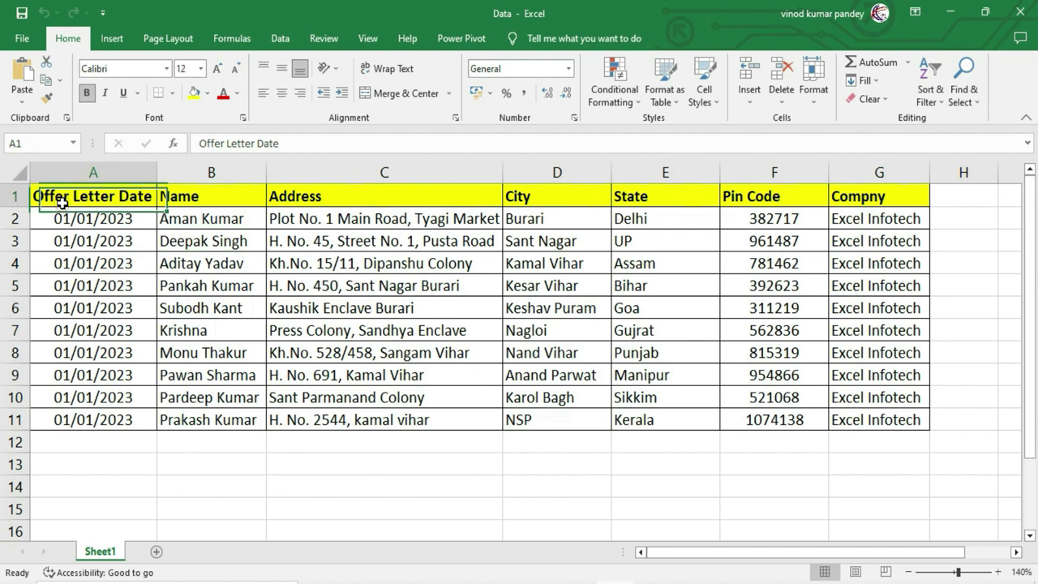
{"action": "left_click", "coordinate": [174, 199]}
{"action": "left_click", "coordinate": [300, 197]}
{"action": "left_click", "coordinate": [528, 196]}
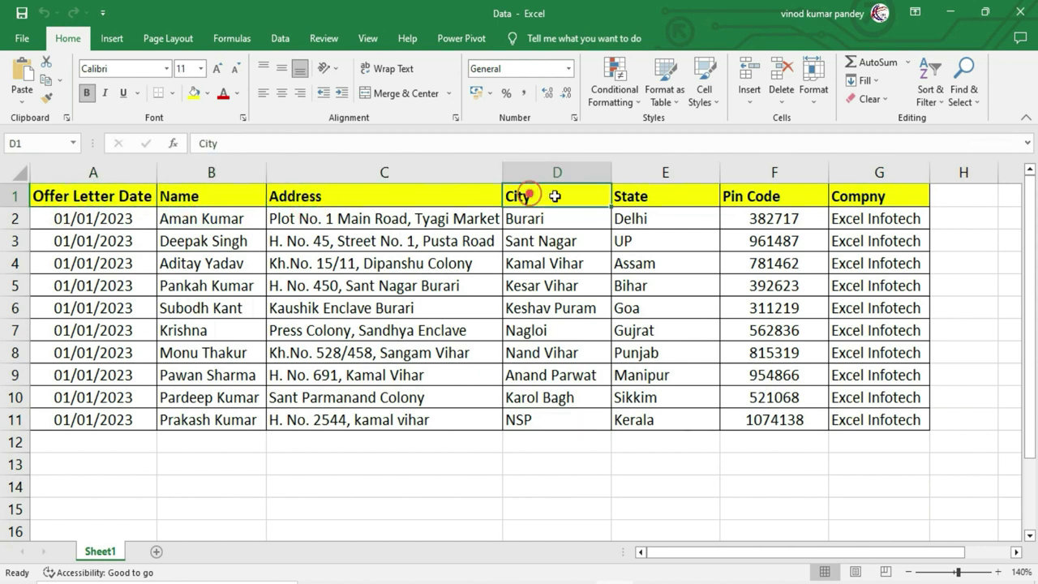
{"action": "left_click", "coordinate": [635, 196]}
{"action": "left_click", "coordinate": [752, 201]}
{"action": "left_click", "coordinate": [846, 198]}
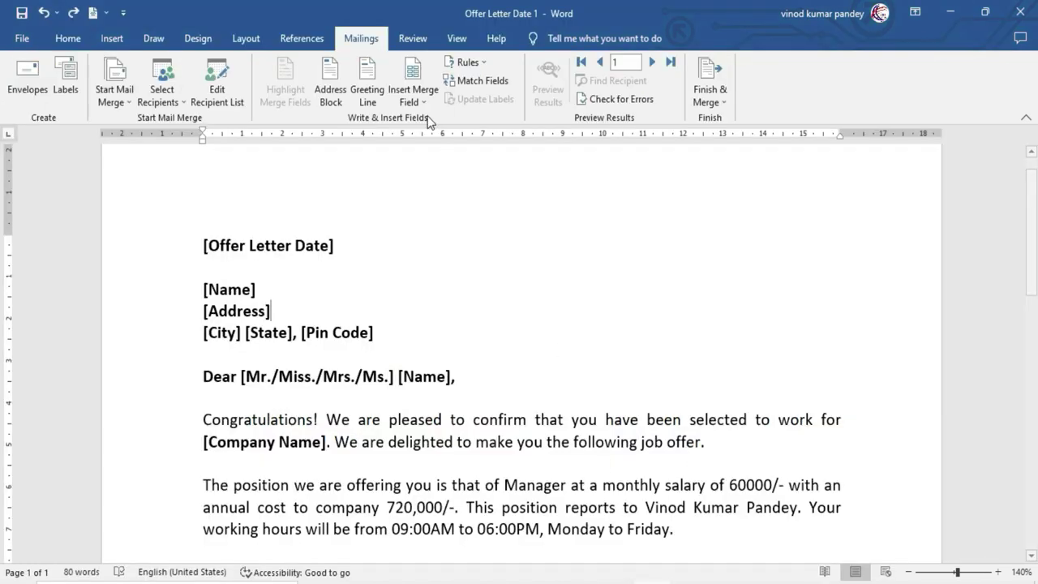
- Replace the [Offer Letter Date] placeholder with the Offer_Letter_Date merge field
{"action": "left_click", "coordinate": [421, 102]}
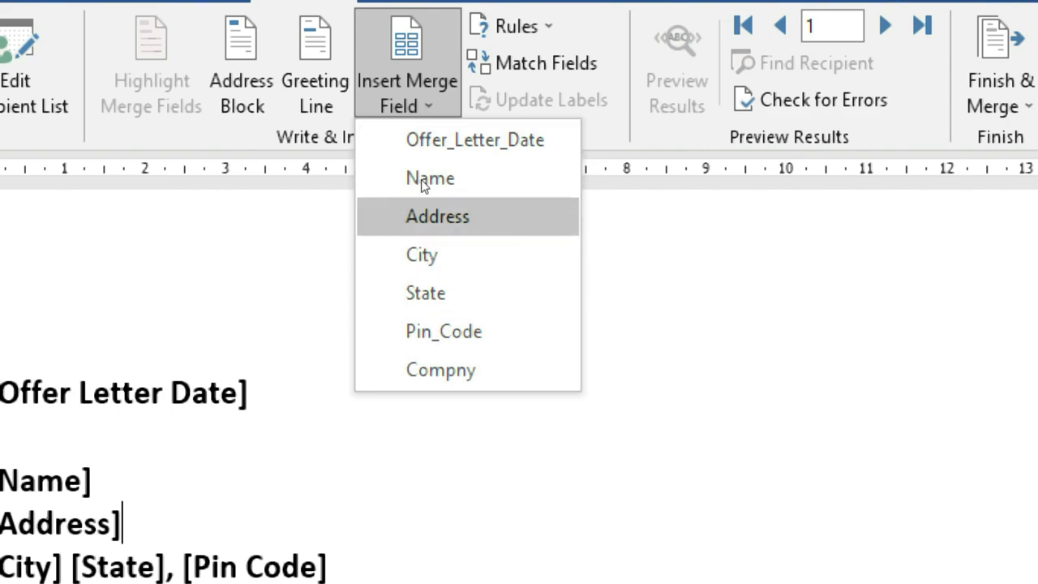
{"action": "key", "text": "Escape"}
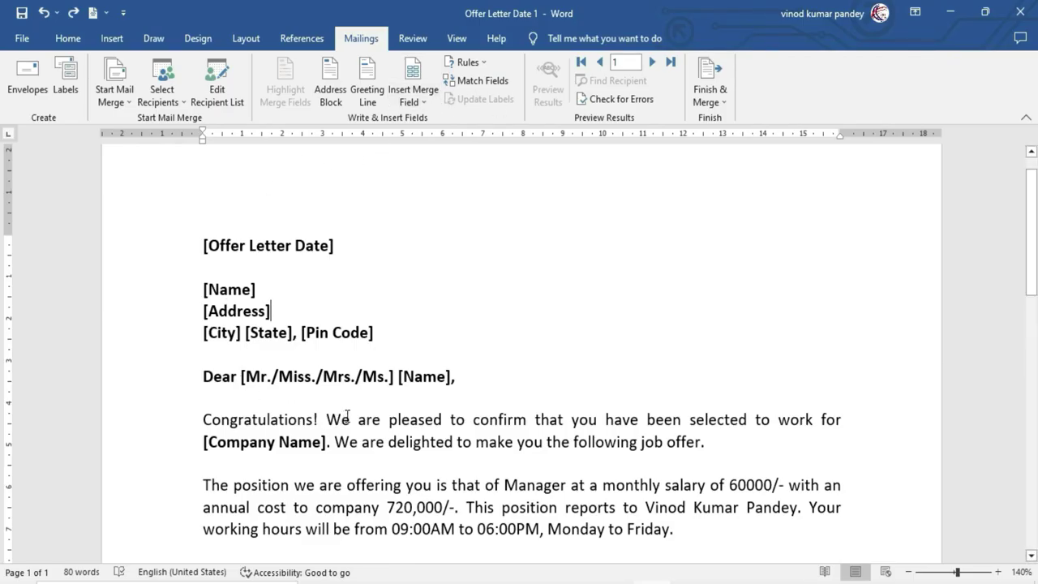
{"action": "left_click", "coordinate": [201, 246]}
{"action": "key", "text": "shift+End"}
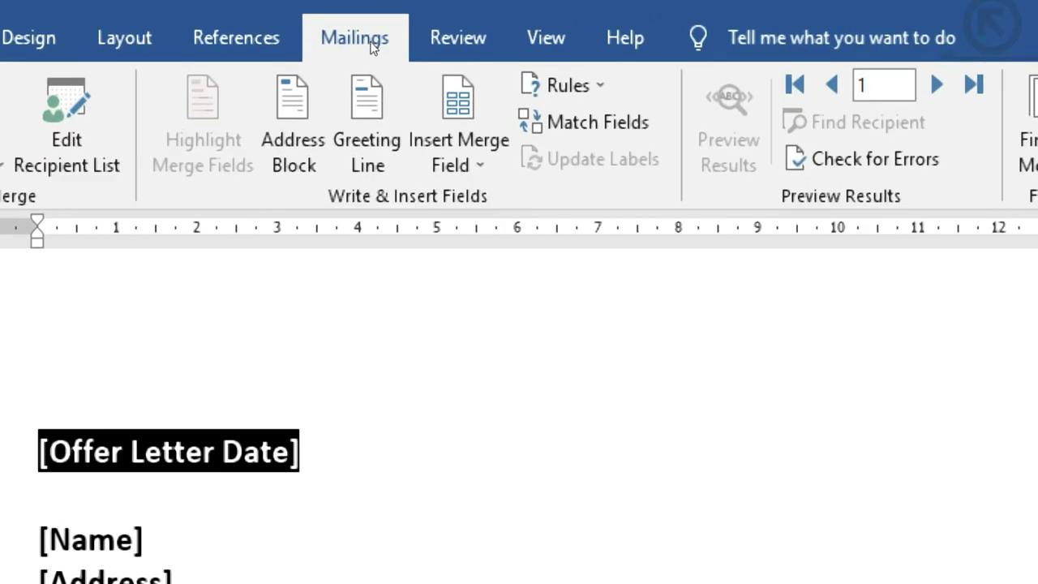
{"action": "left_click", "coordinate": [423, 101]}
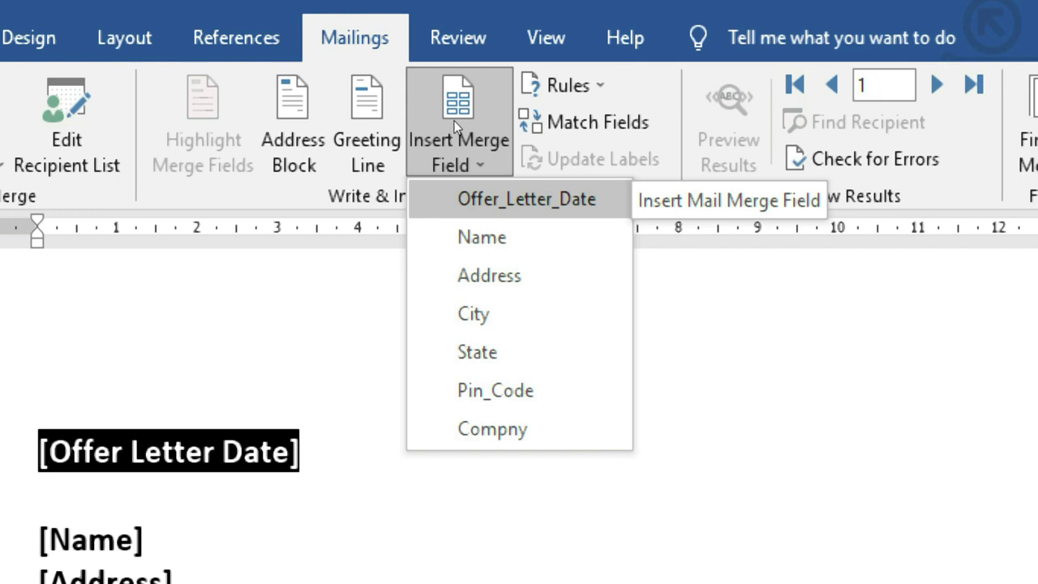
{"action": "key", "text": "Return"}
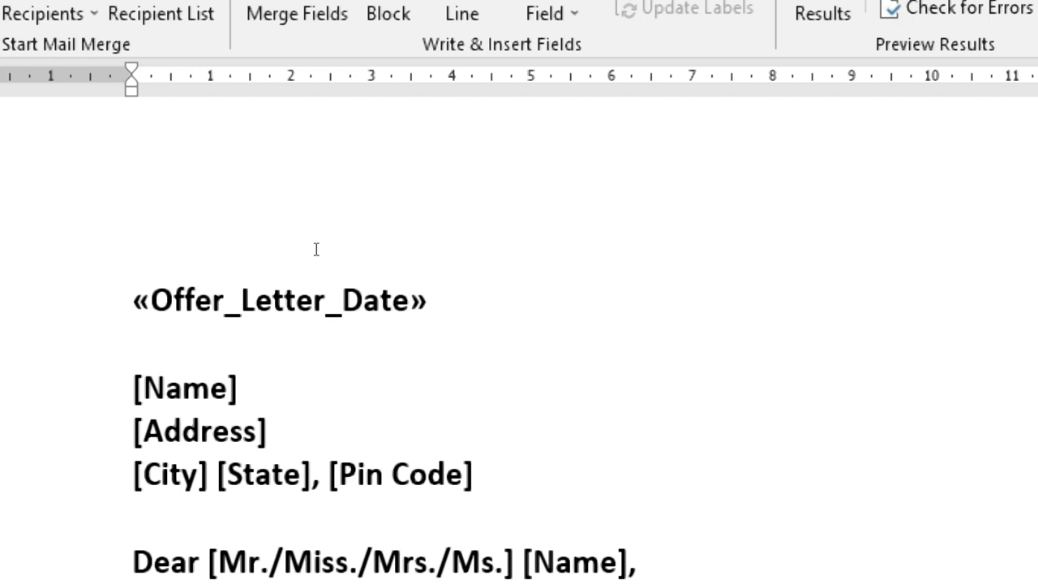
- Replace the [Name] and [Address] placeholders with the Name and Address merge fields
{"action": "left_click", "coordinate": [204, 290]}
{"action": "key", "text": "shift+Down"}
{"action": "key", "text": "shift+Left"}
{"action": "key", "text": "shift+Left"}
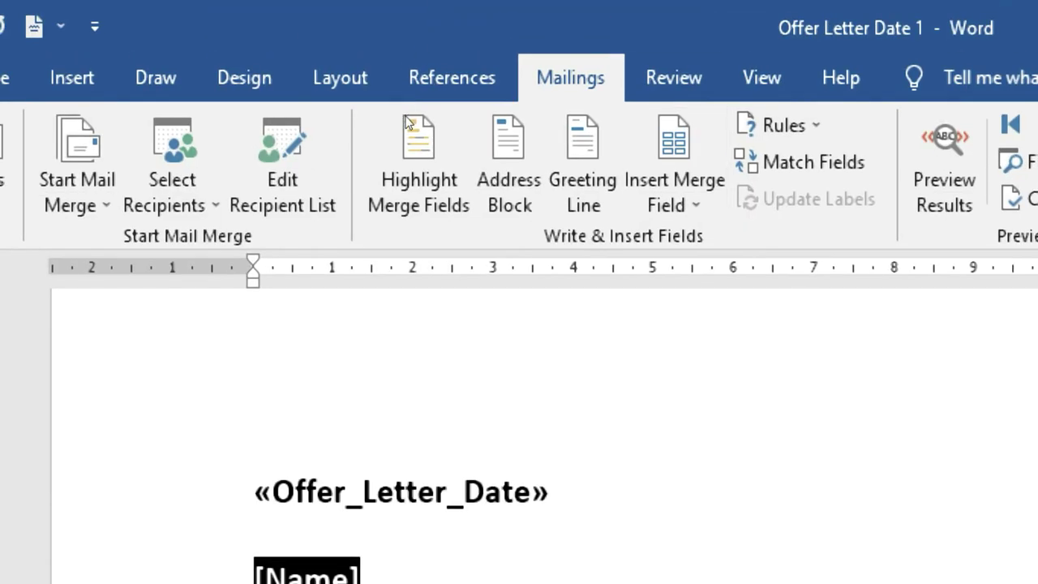
{"action": "left_click", "coordinate": [675, 162]}
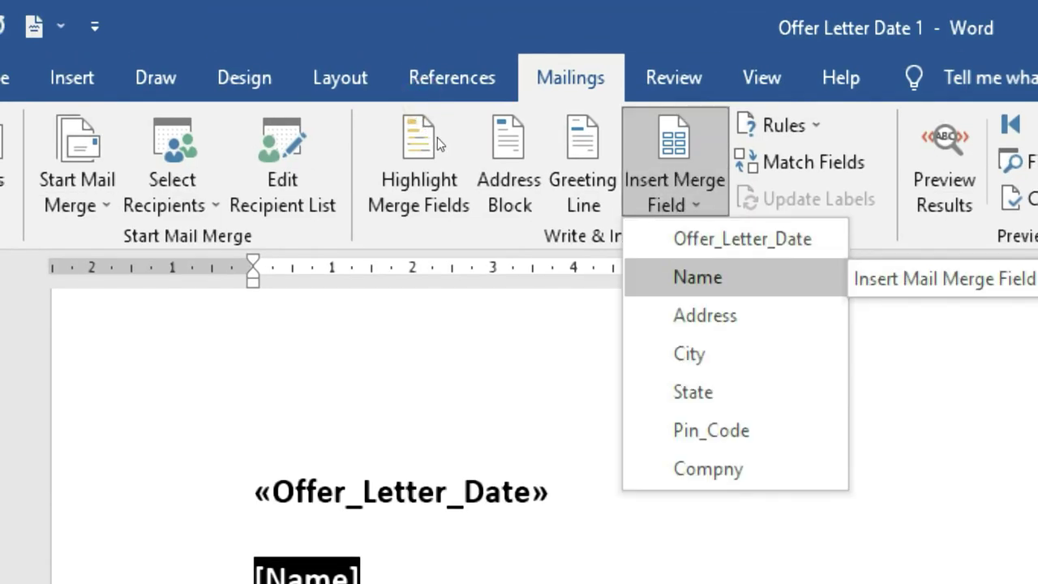
{"action": "key", "text": "Return"}
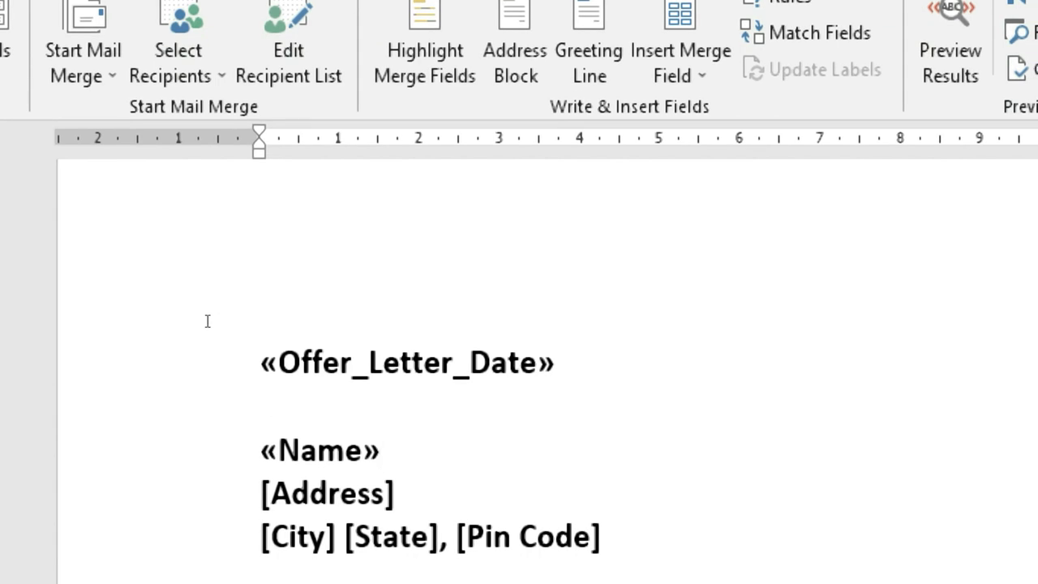
{"action": "key", "text": "Right"}
{"action": "left_click", "coordinate": [203, 313]}
{"action": "key", "text": "shift+Down"}
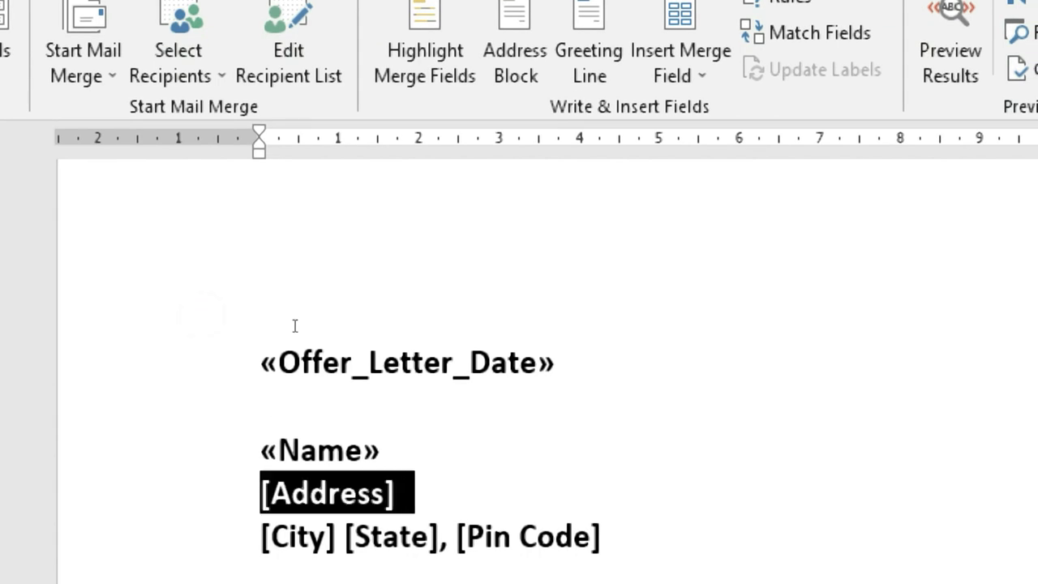
{"action": "key", "text": "Right"}
{"action": "key", "text": "Return"}
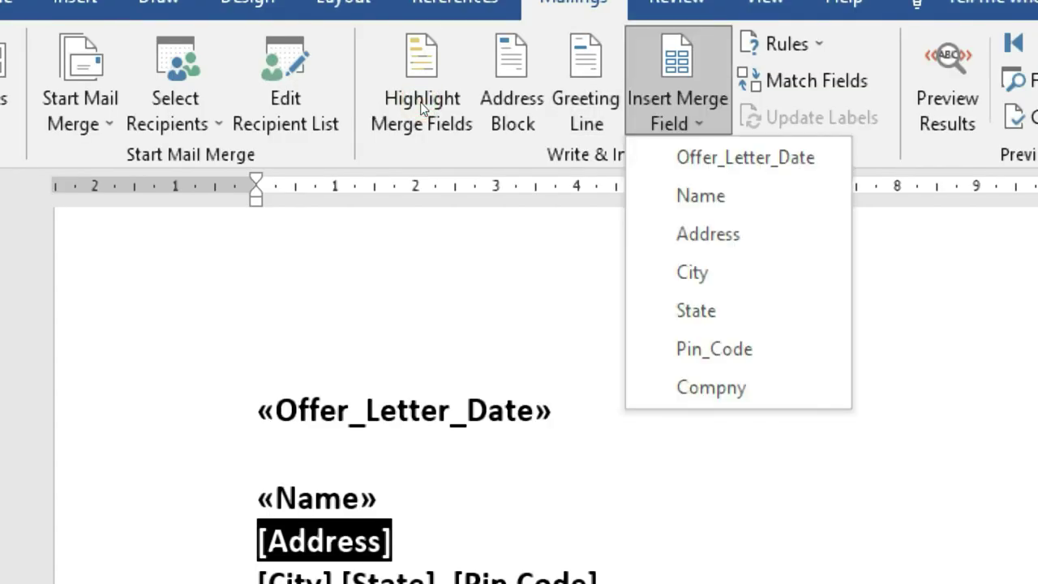
{"action": "key", "text": "Down"}
{"action": "key", "text": "Down"}
{"action": "key", "text": "Down"}
{"action": "key", "text": "Return"}
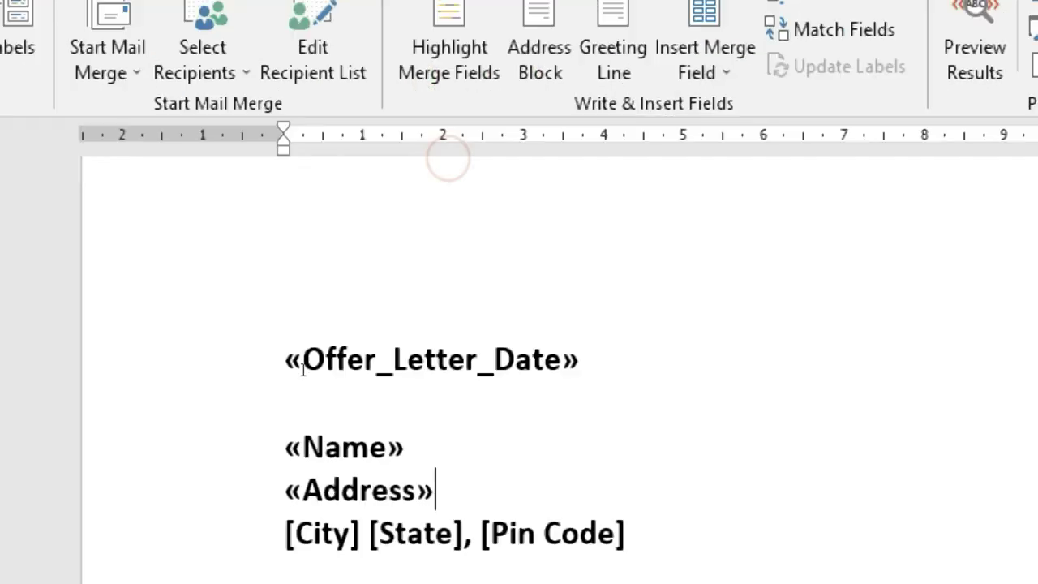
- Replace the [City] and [State] placeholders with the City and State merge fields
{"action": "key", "text": "Right"}
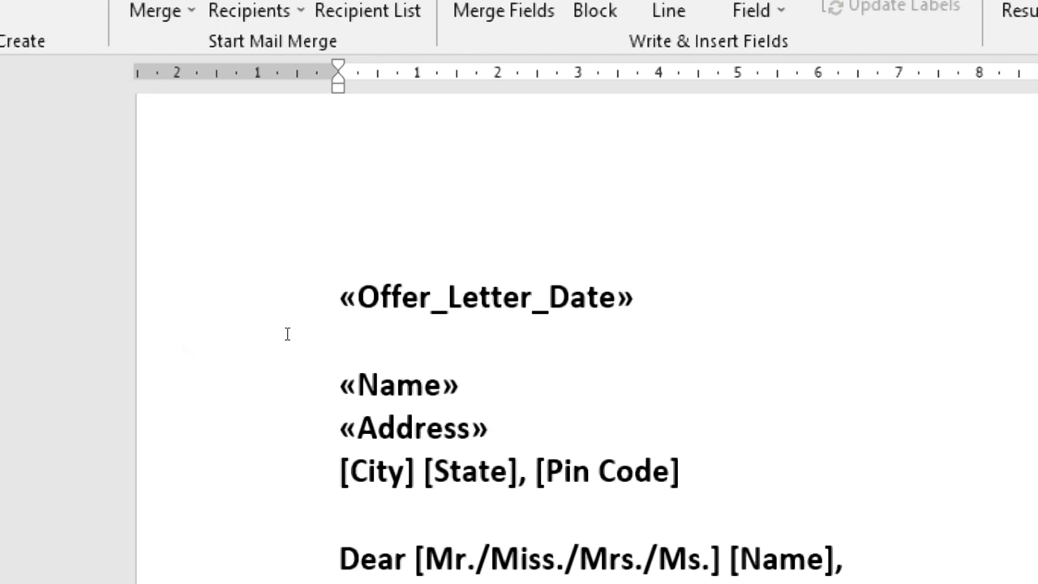
{"action": "key", "text": "shift+Right"}
{"action": "key", "text": "shift+Right"}
{"action": "key", "text": "shift+Right"}
{"action": "key", "text": "shift+Right"}
{"action": "key", "text": "shift+Right"}
{"action": "key", "text": "shift+Right"}
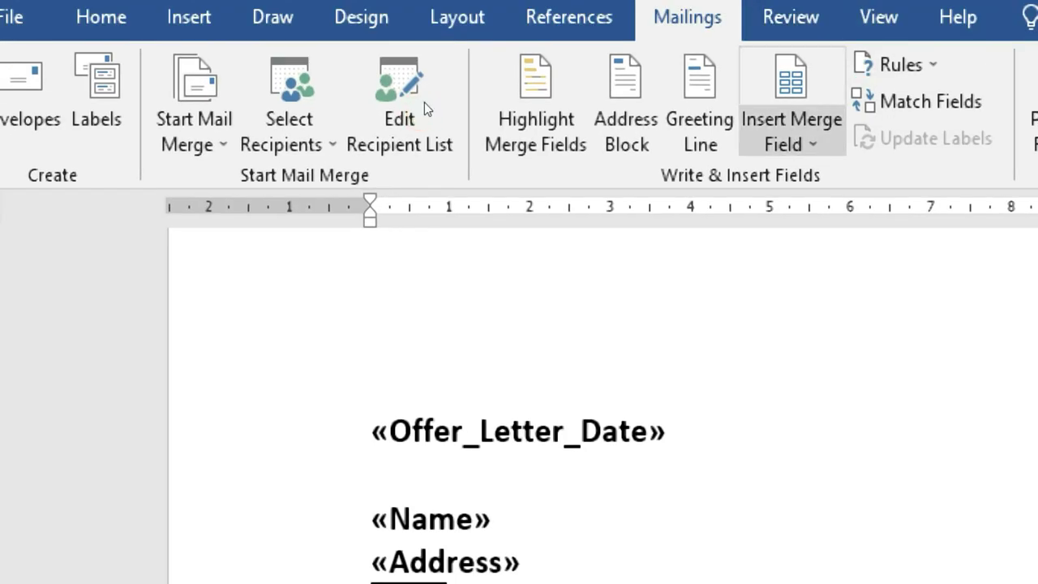
{"action": "key", "text": "Down"}
{"action": "key", "text": "Down"}
{"action": "key", "text": "Down"}
{"action": "key", "text": "Down"}
{"action": "key", "text": "Return"}
{"action": "left_click", "coordinate": [252, 329]}
{"action": "key", "text": "shift+Right"}
{"action": "key", "text": "shift+Right"}
{"action": "key", "text": "shift+Right"}
{"action": "key", "text": "shift+Right"}
{"action": "key", "text": "shift+Right"}
{"action": "key", "text": "shift+Right"}
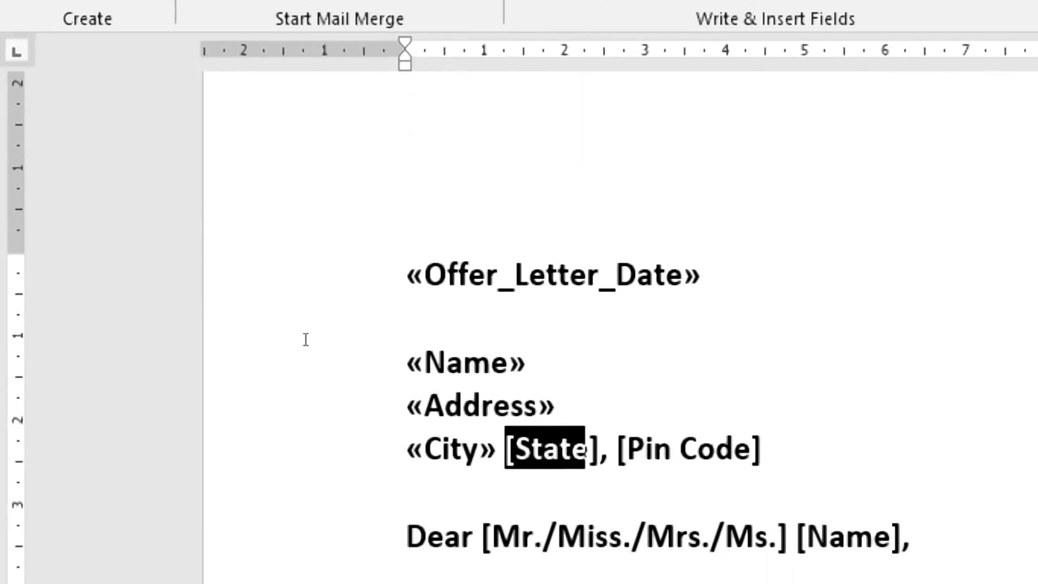
{"action": "key", "text": "shift+Right"}
{"action": "key", "text": "alt+m"}
{"action": "key", "text": "i"}
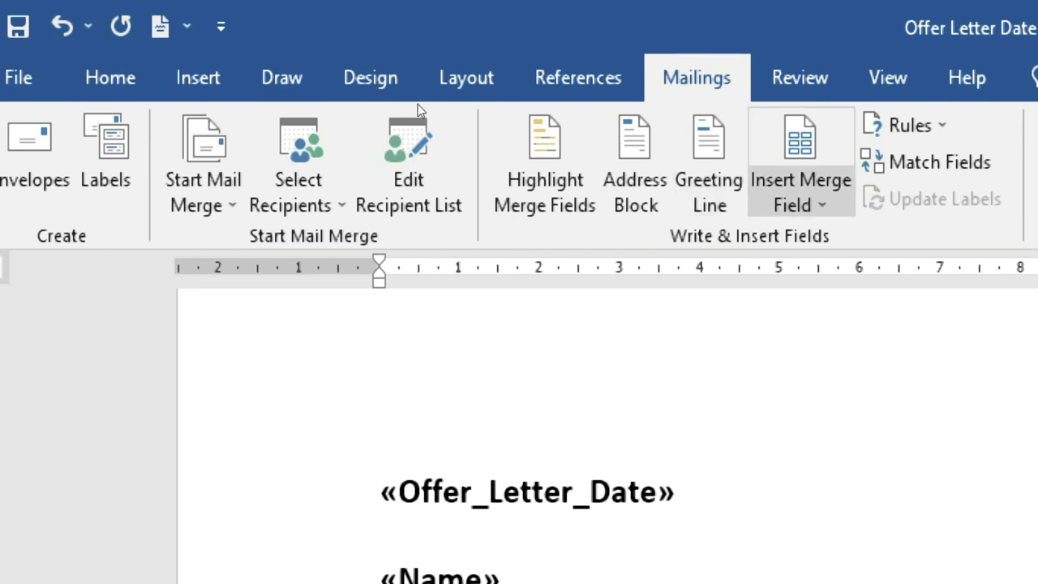
{"action": "key", "text": "Down"}
{"action": "key", "text": "Down"}
{"action": "key", "text": "Down"}
{"action": "key", "text": "Down"}
{"action": "key", "text": "Return"}
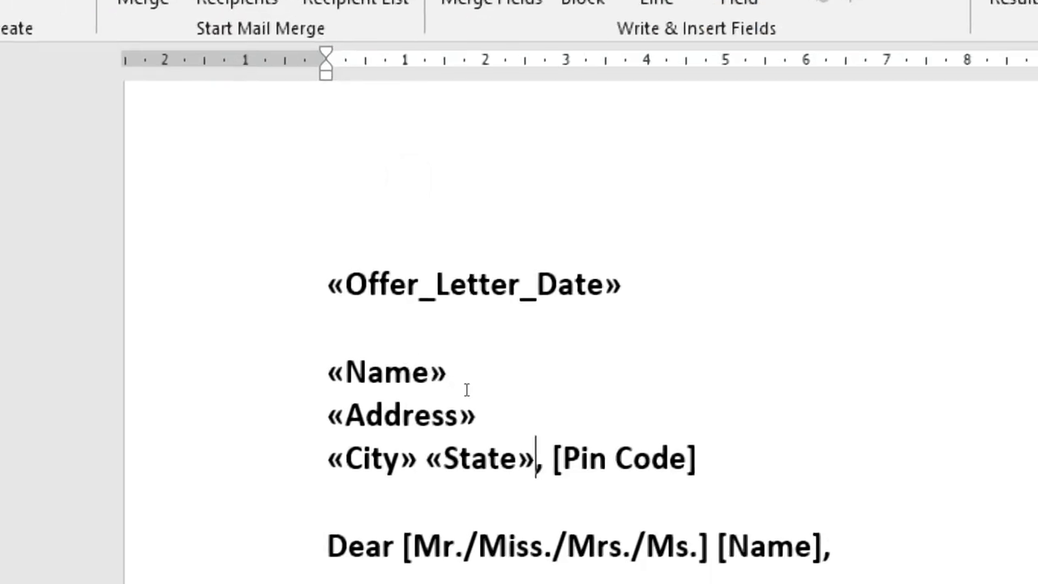
- Replace the [Pin Code] placeholder with the Pin_Code merge field
{"action": "key", "text": "Right"}
{"action": "key", "text": "Right"}
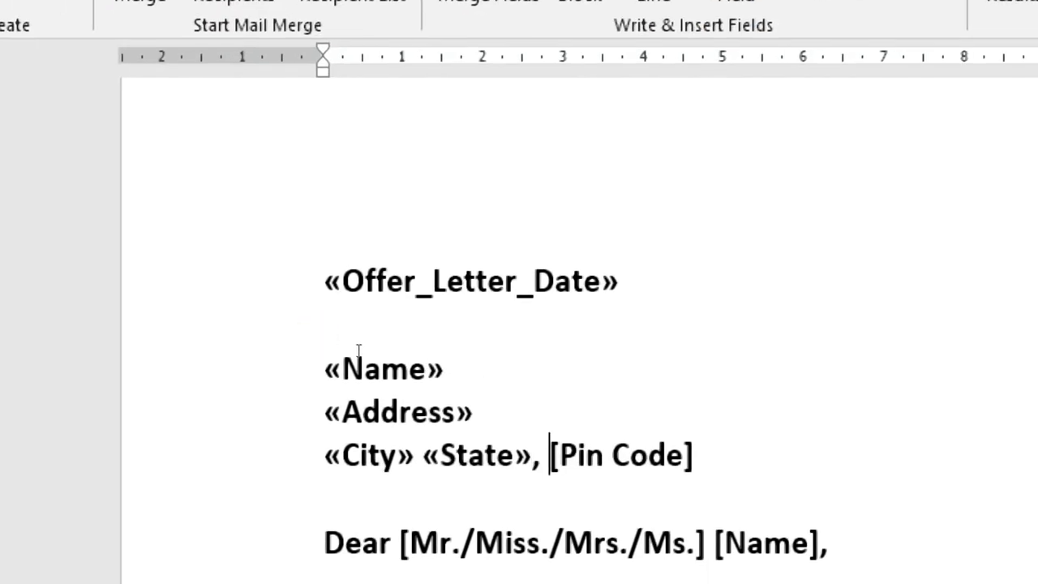
{"action": "key", "text": "shift+End"}
{"action": "key", "text": "shift+Left"}
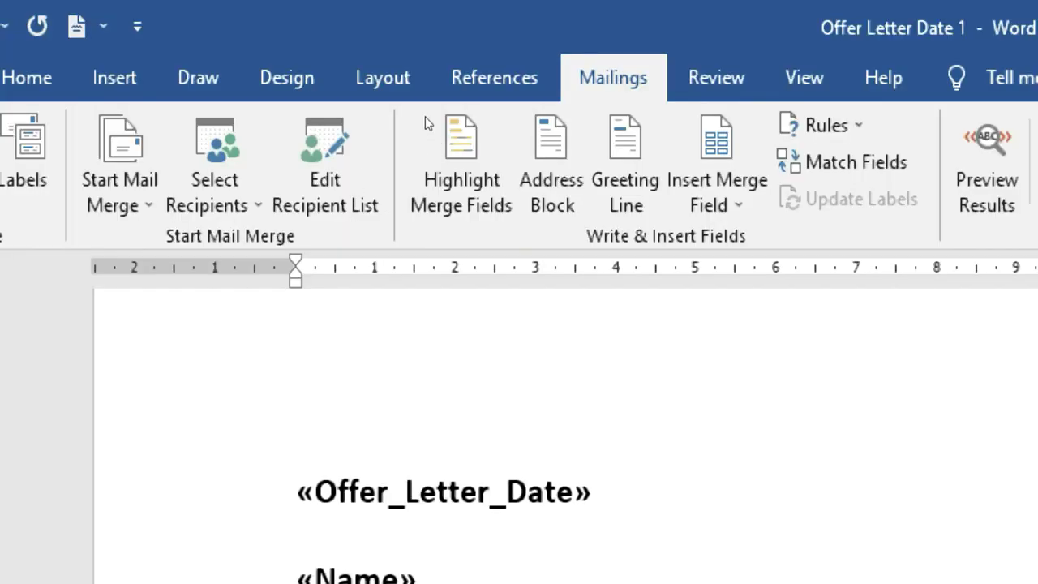
{"action": "key", "text": "alt+m"}
{"action": "key", "text": "i"}
{"action": "key", "text": "Down"}
{"action": "key", "text": "Down"}
{"action": "key", "text": "Down"}
{"action": "key", "text": "Down"}
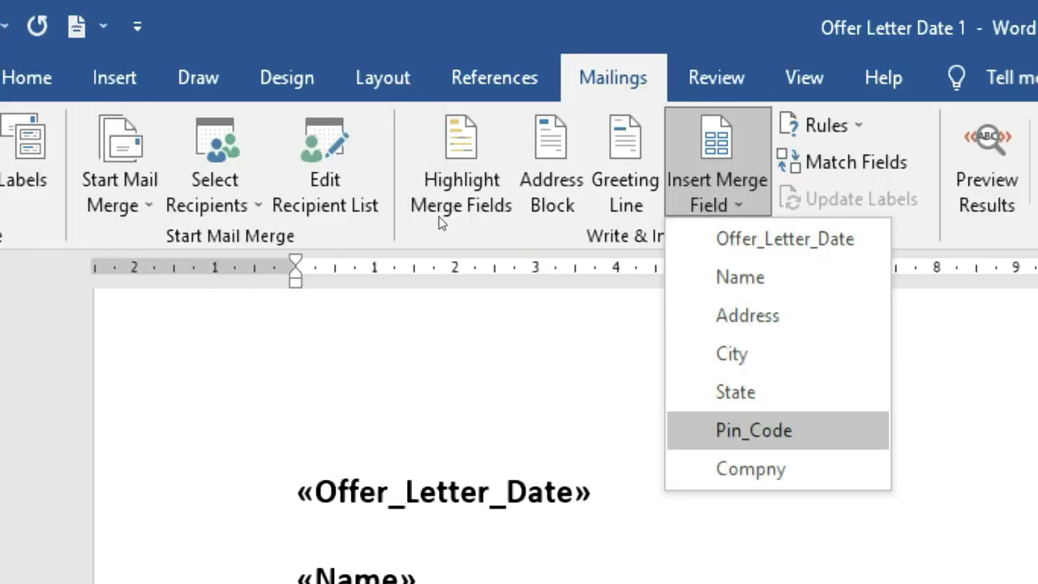
{"action": "key", "text": "Return"}
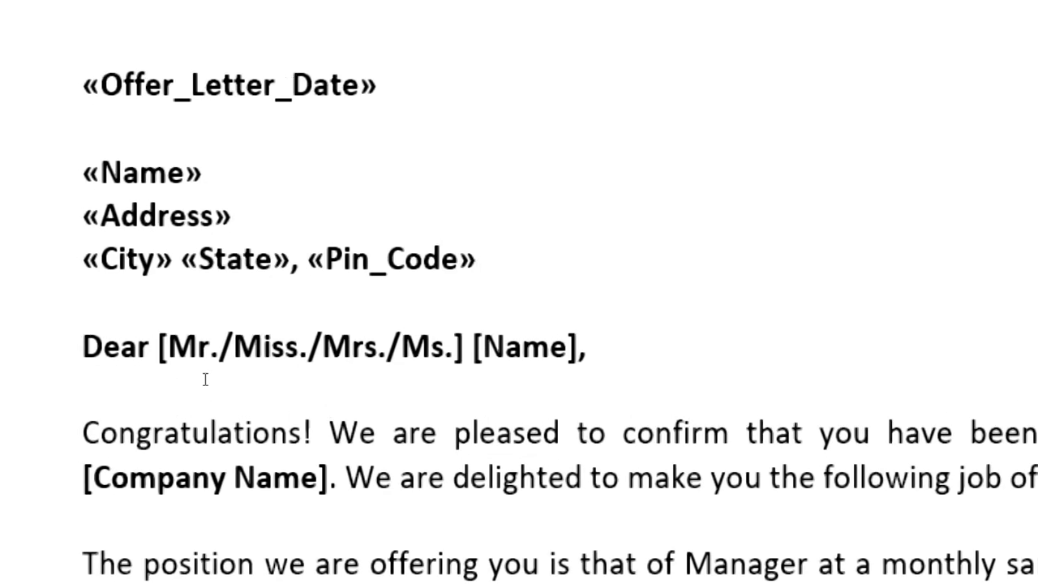
- Replace [Name] on the Dear greeting line with the Name merge field
{"action": "left_click", "coordinate": [398, 376]}
{"action": "key", "text": "shift+End"}
{"action": "key", "text": "shift+Left"}
{"action": "key", "text": "shift+Left"}
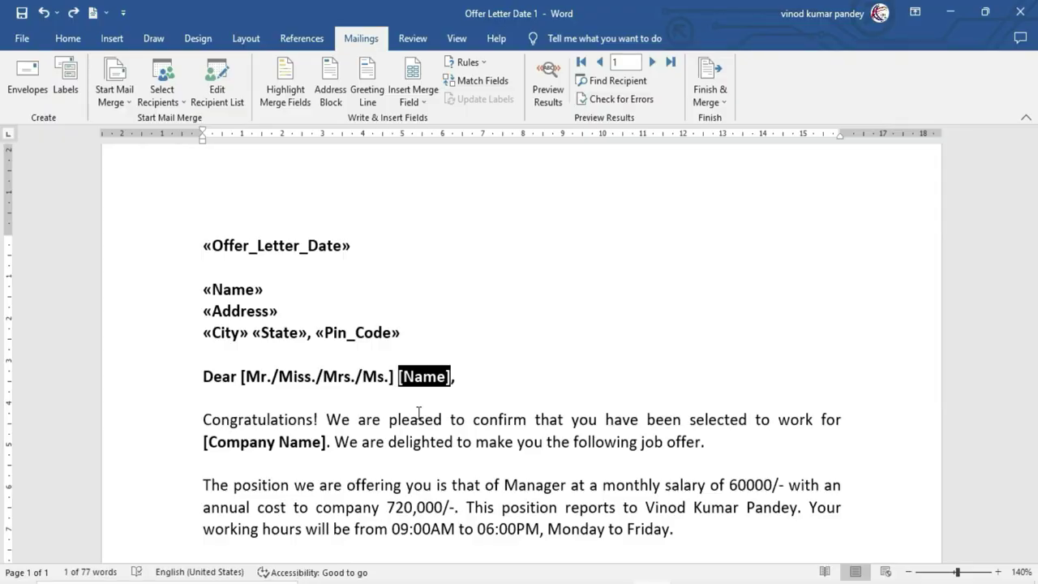
{"action": "left_click", "coordinate": [426, 100]}
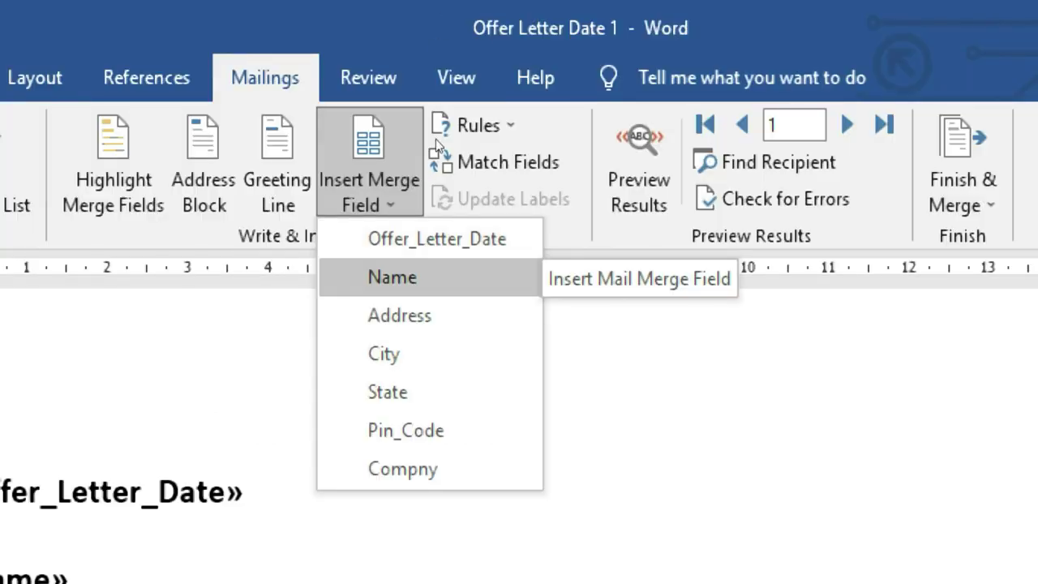
{"action": "left_click", "coordinate": [436, 142]}
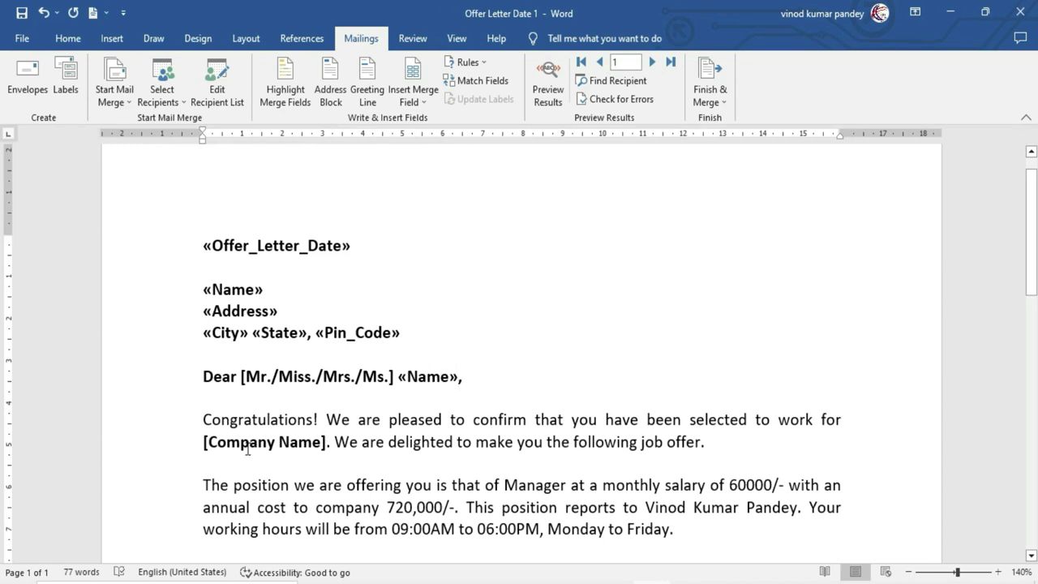
- Replace the [Company Name] placeholder with the Compny merge field
{"action": "left_click", "coordinate": [208, 442]}
{"action": "left_click", "coordinate": [205, 445]}
{"action": "key", "text": "shift+Right"}
{"action": "key", "text": "shift+Right"}
{"action": "key", "text": "shift+Right"}
{"action": "key", "text": "shift+Right"}
{"action": "key", "text": "shift+Right"}
{"action": "key", "text": "shift+Right"}
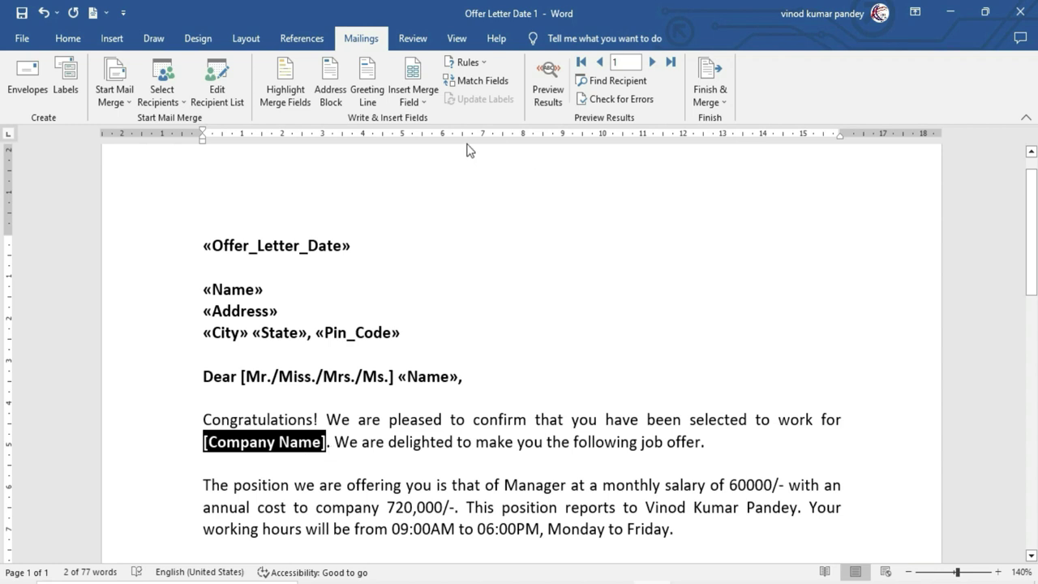
{"action": "left_click", "coordinate": [422, 101]}
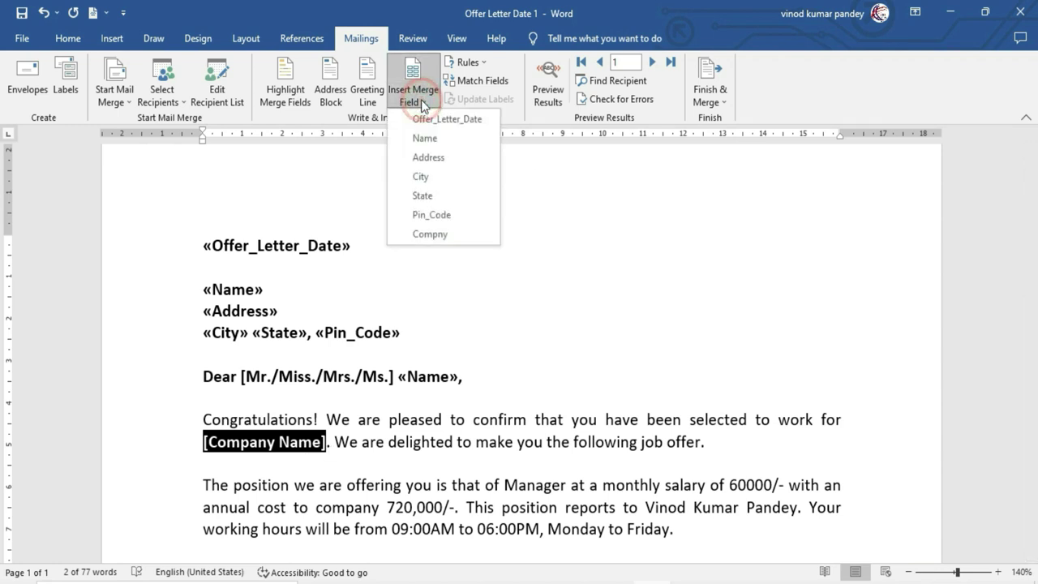
{"action": "left_click", "coordinate": [438, 233]}
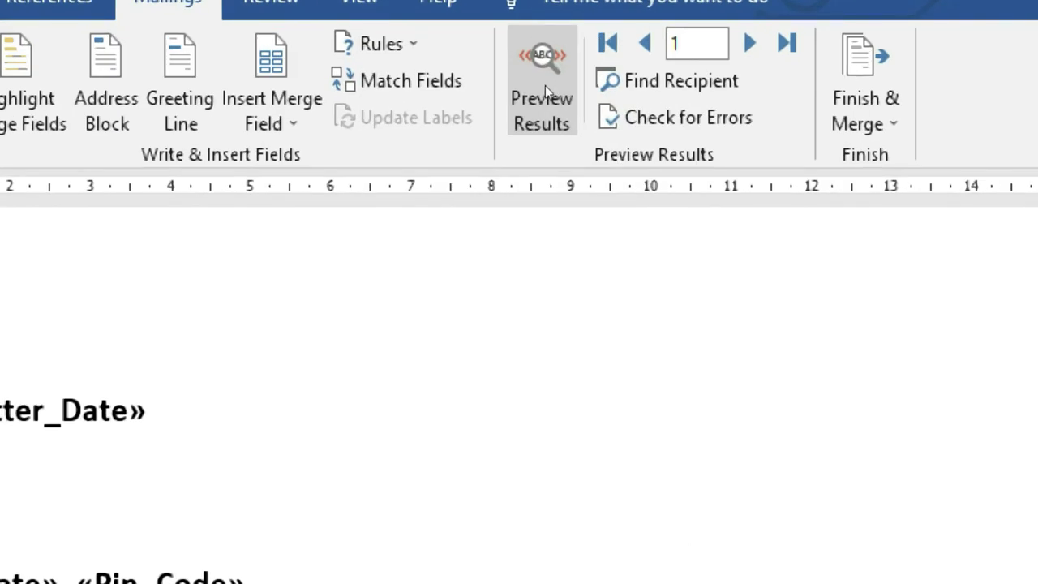
- Preview merged data, then add State and, on the next line, Pin_Code below the paragraph
{"action": "left_click", "coordinate": [545, 85]}
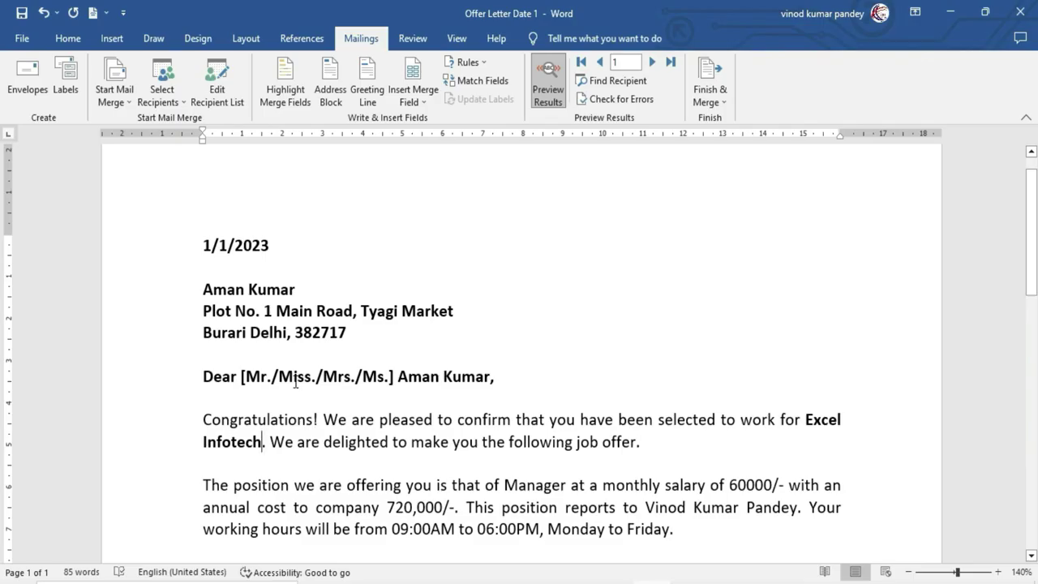
{"action": "scroll", "coordinate": [293, 346], "scroll_direction": "down", "scroll_amount": 1}
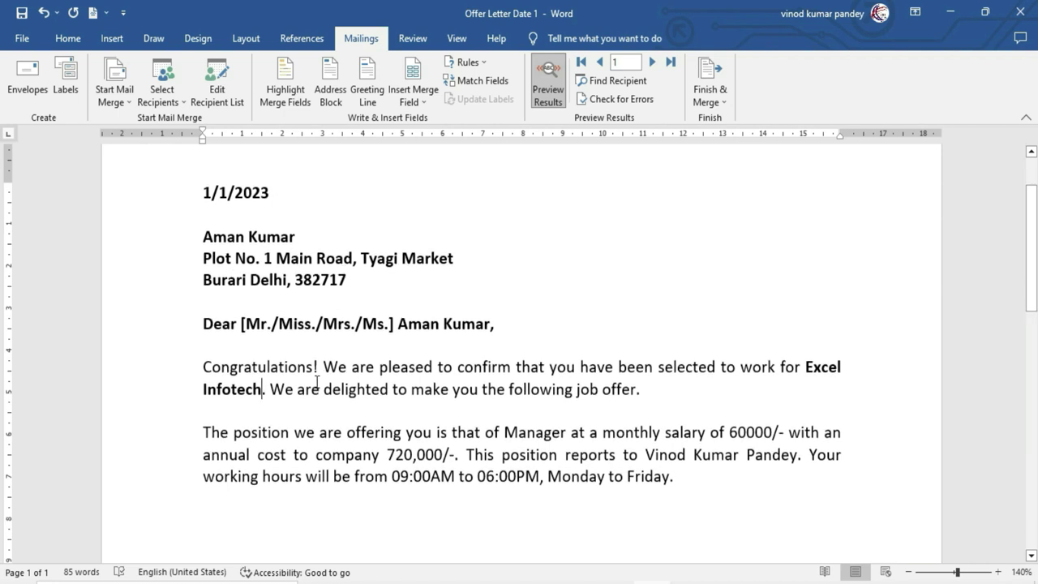
{"action": "left_click", "coordinate": [217, 520]}
{"action": "left_click", "coordinate": [425, 104]}
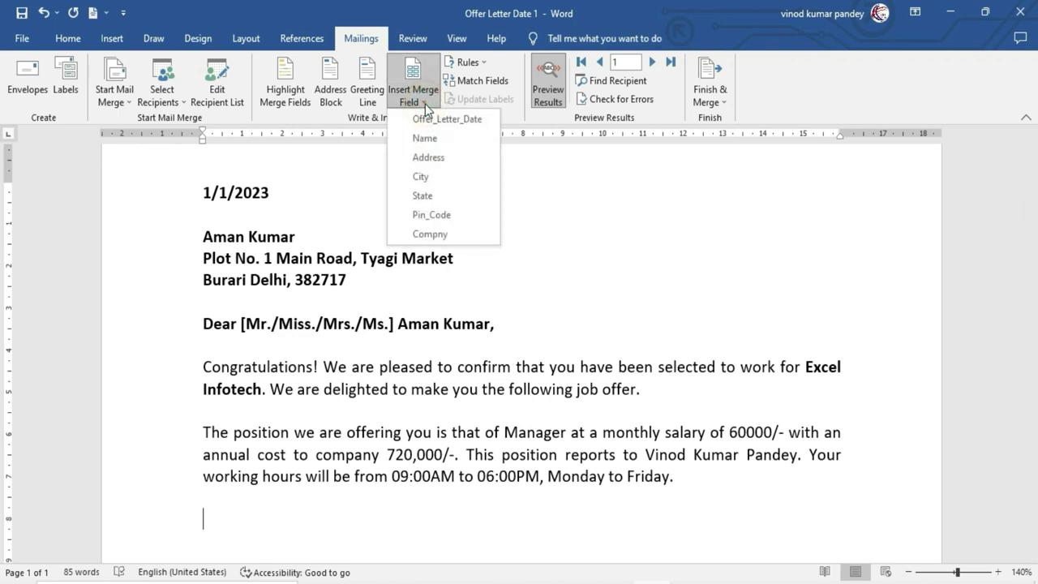
{"action": "left_click", "coordinate": [442, 198]}
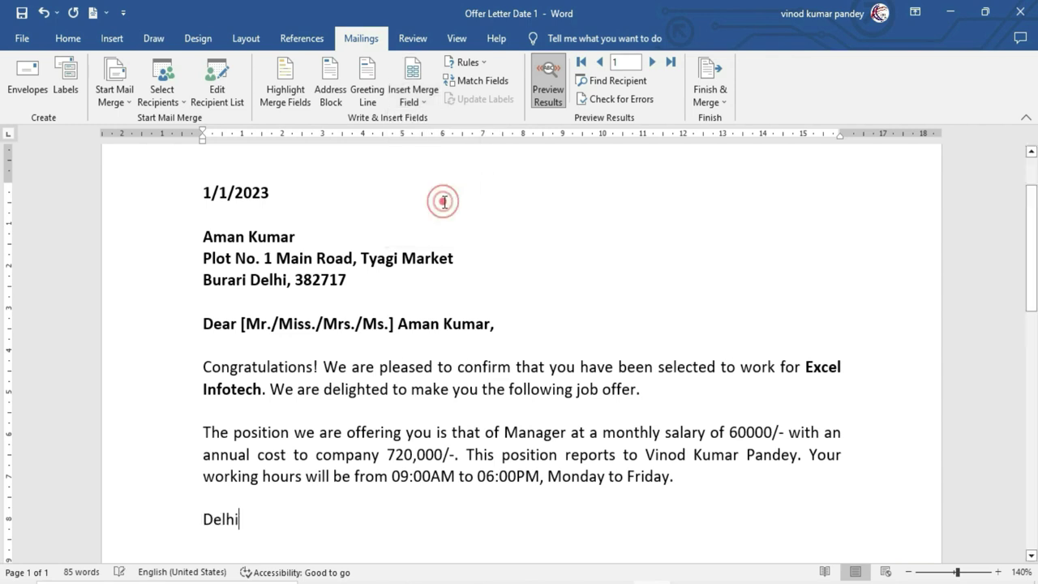
{"action": "key", "text": "Return"}
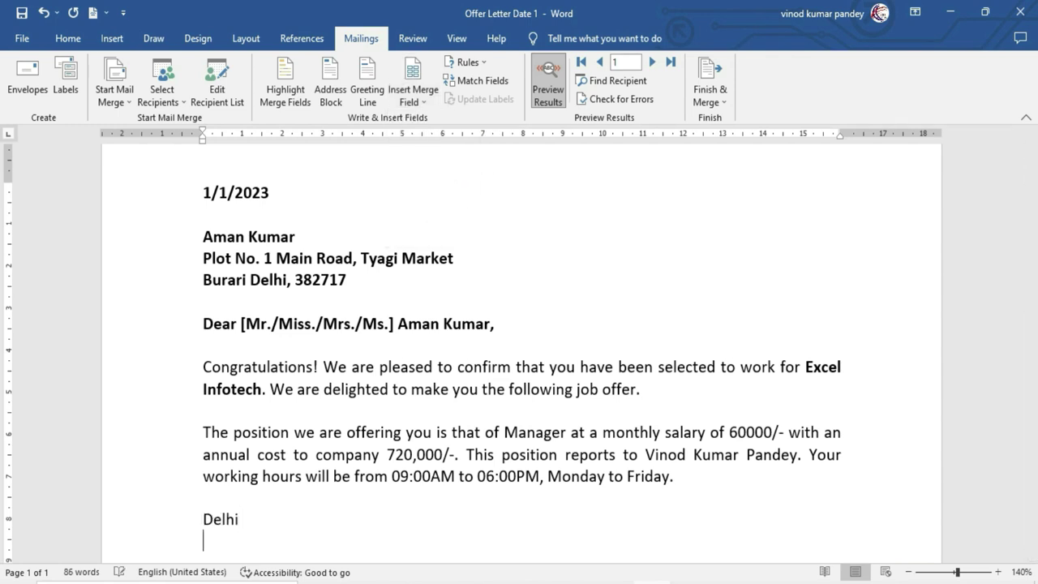
{"action": "left_click", "coordinate": [409, 104]}
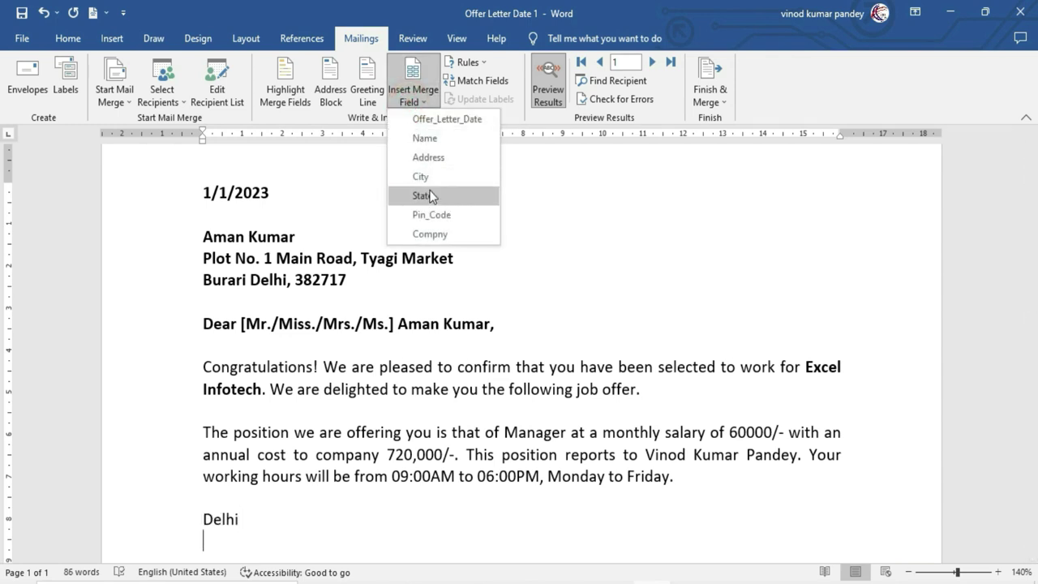
{"action": "left_click", "coordinate": [441, 217]}
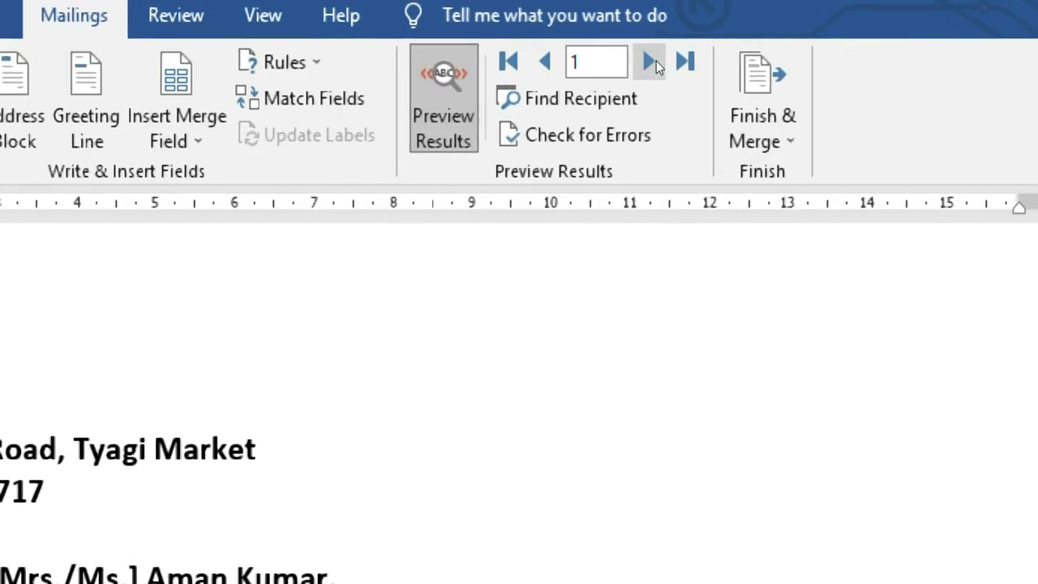
- Advance the merge preview two records to record 3 and bring up Find Recipient
{"action": "left_click", "coordinate": [656, 61]}
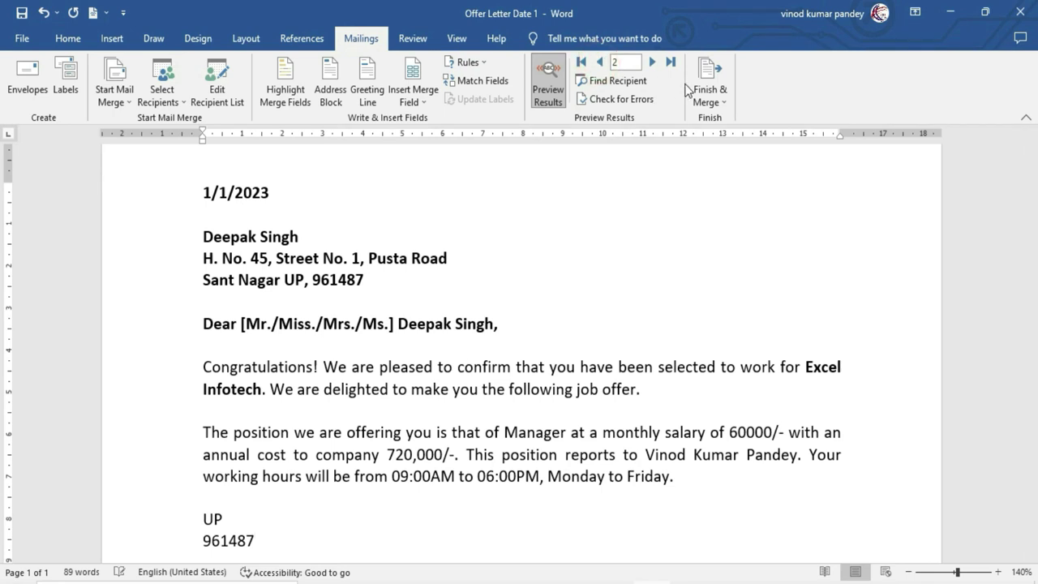
{"action": "left_click", "coordinate": [653, 63]}
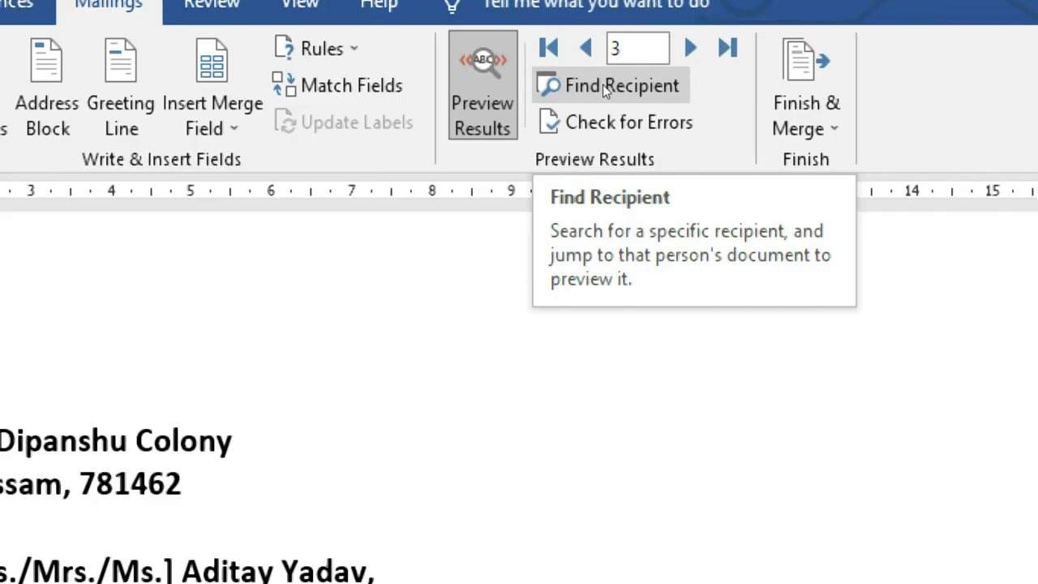
{"action": "left_click", "coordinate": [602, 84]}
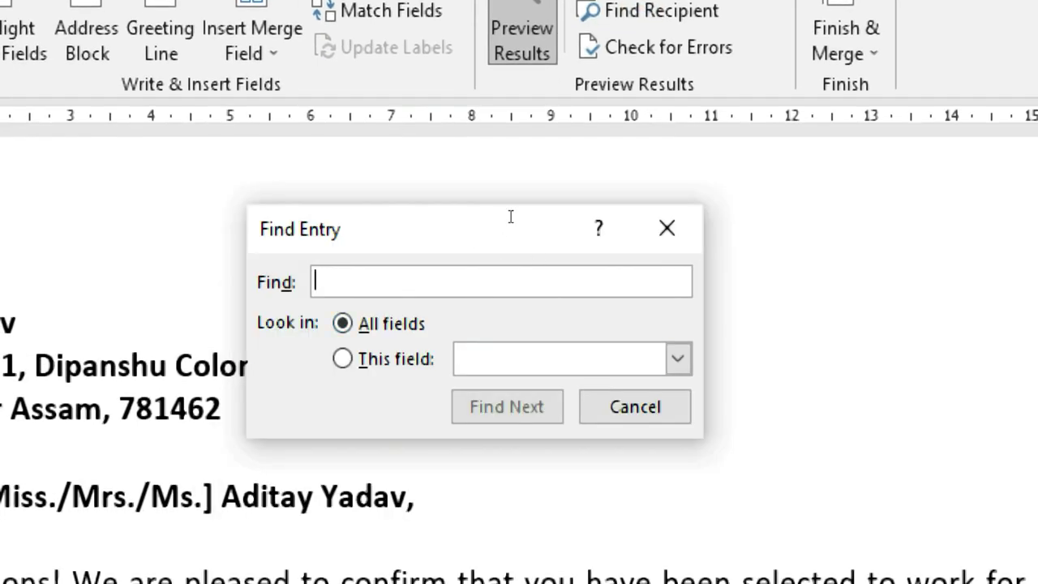
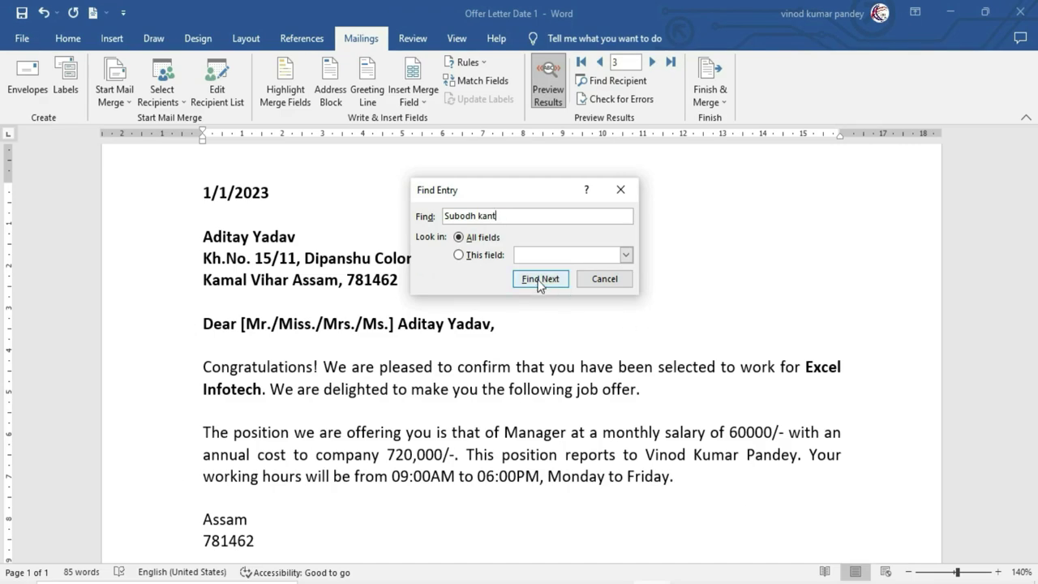
- Search for the recipient's full name to jump to record 5, then close the search
{"action": "left_click", "coordinate": [539, 279]}
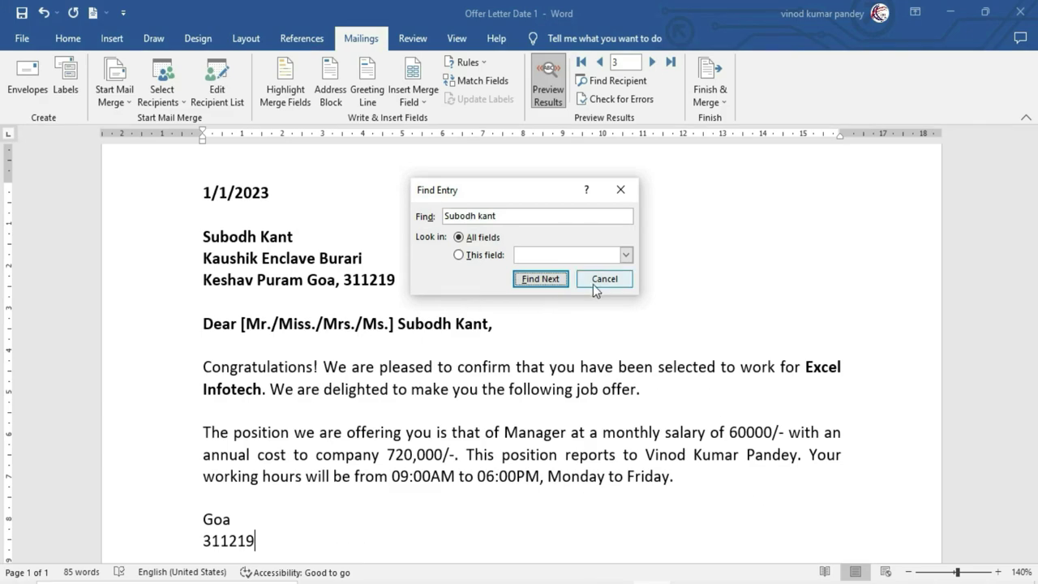
{"action": "left_click", "coordinate": [596, 281]}
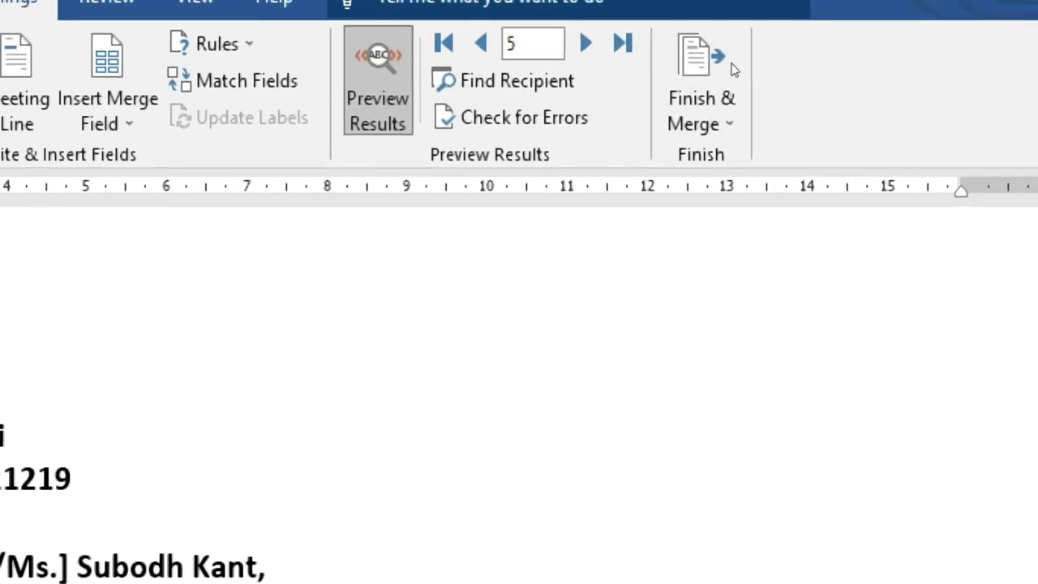
- Merge all records to individual documents, creating the 10-letter Letters1 document
{"action": "left_click", "coordinate": [725, 103]}
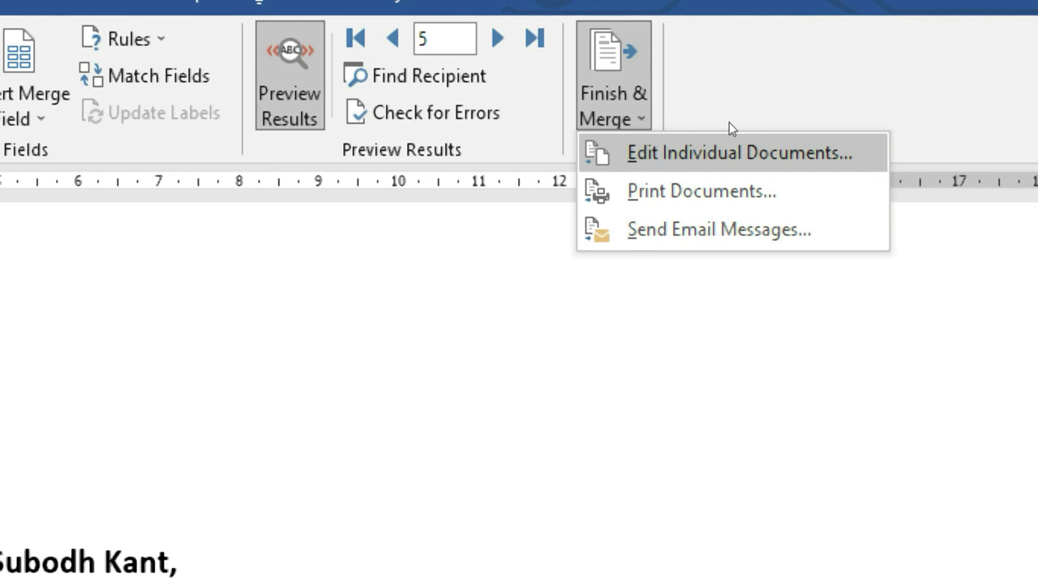
{"action": "key", "text": "Return"}
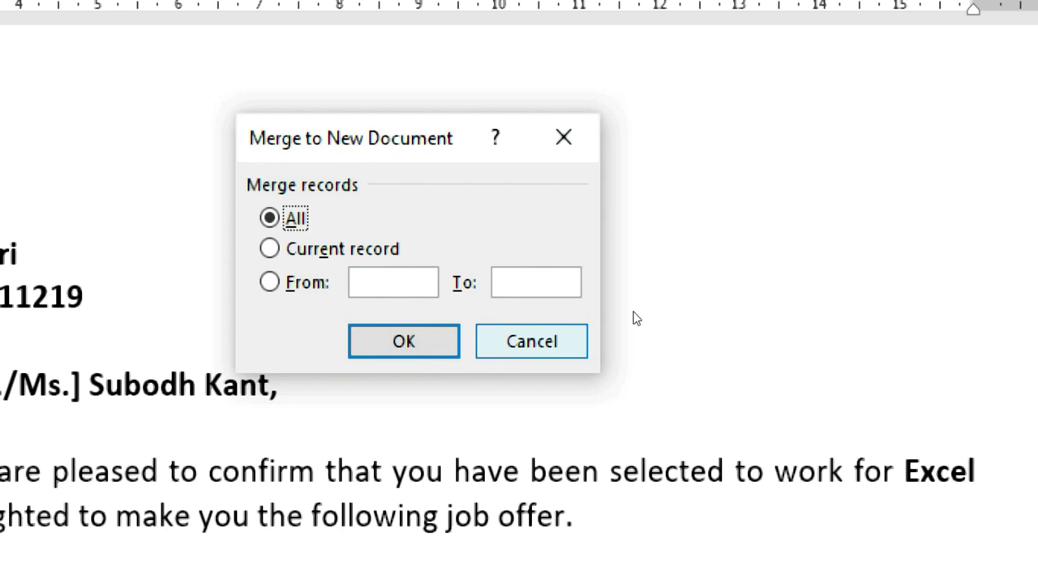
{"action": "left_click", "coordinate": [487, 256]}
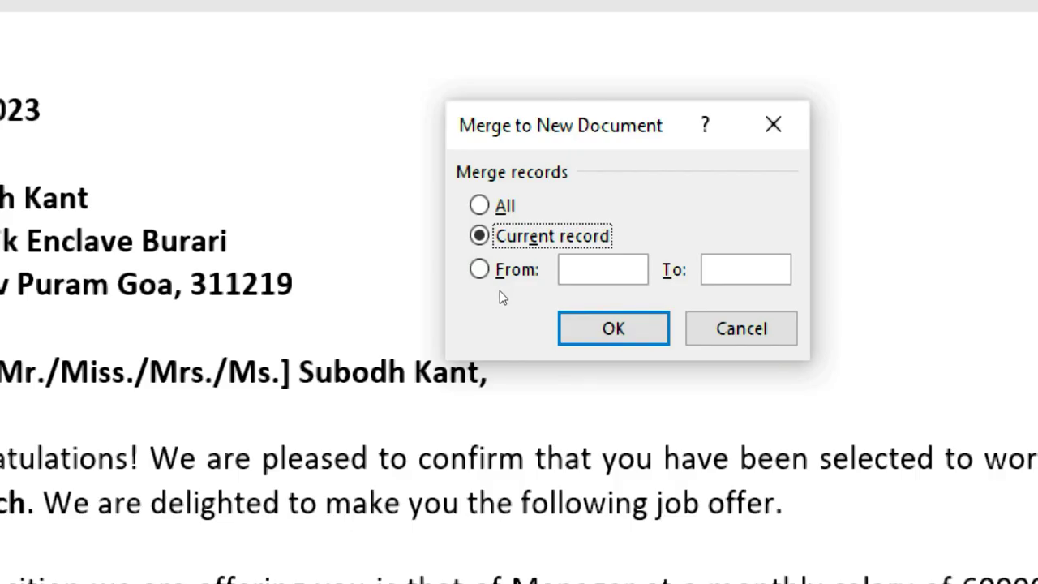
{"action": "left_click", "coordinate": [484, 271]}
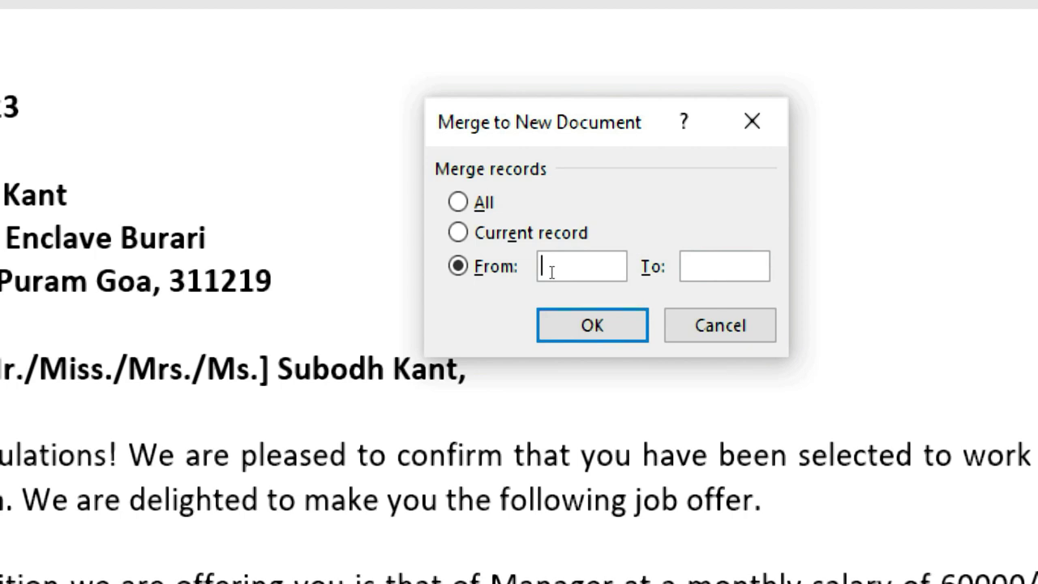
{"action": "type", "text": "2"}
{"action": "left_click", "coordinate": [689, 267]}
{"action": "type", "text": "5"}
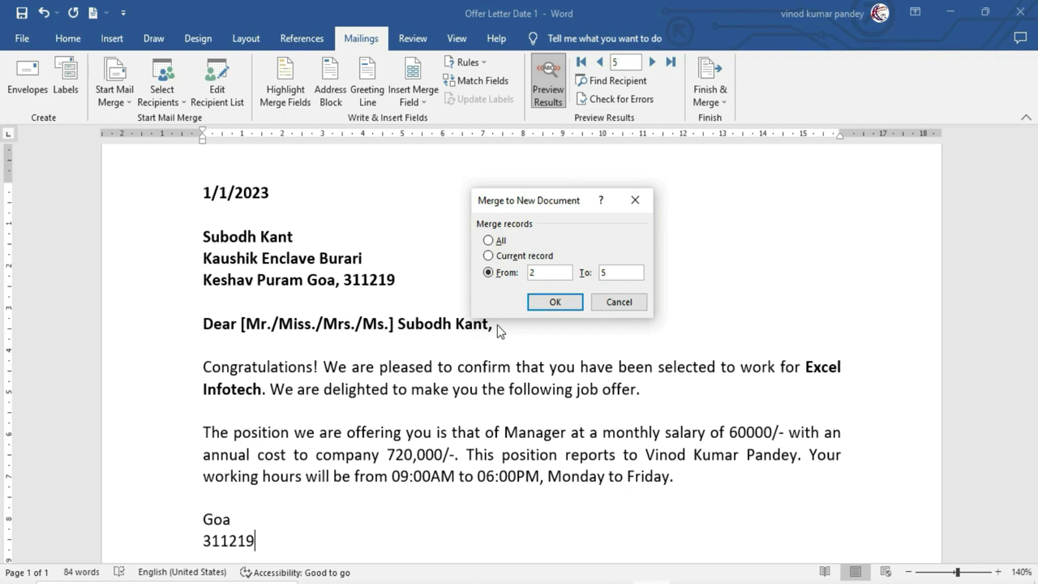
{"action": "left_click", "coordinate": [494, 242]}
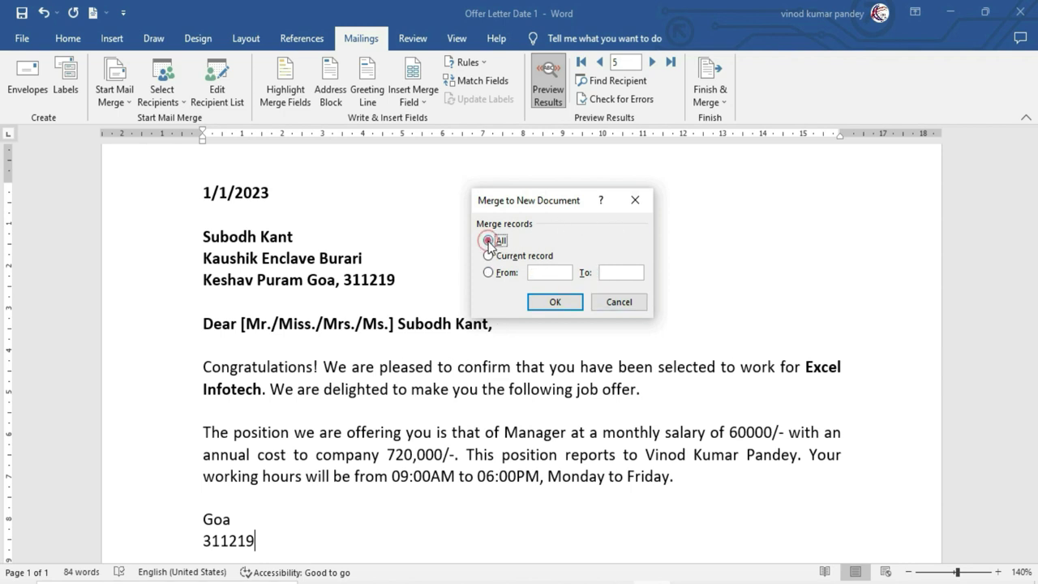
{"action": "left_click", "coordinate": [555, 303]}
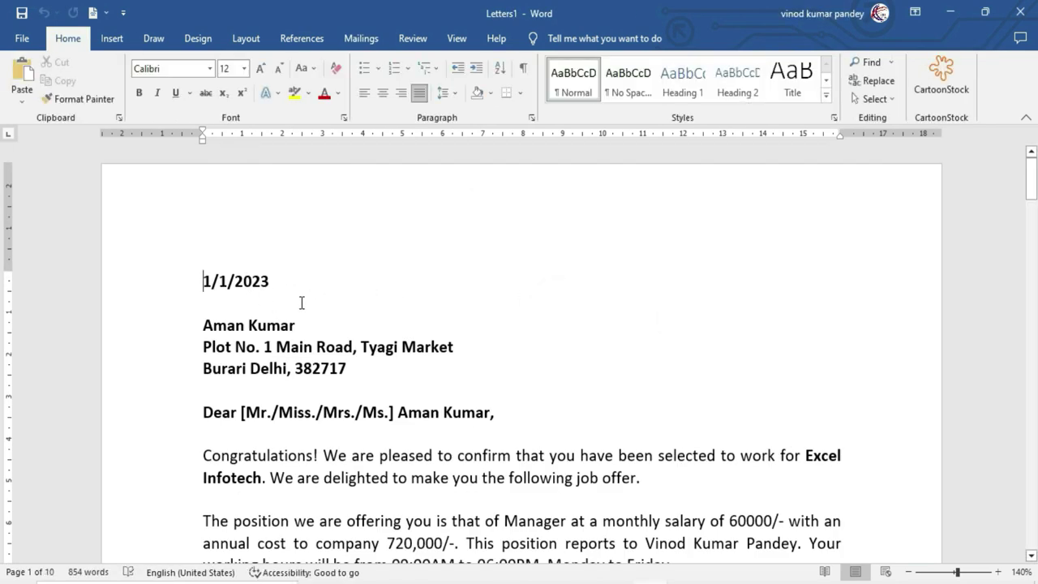
- Scroll through the ten merged offer letters in Letters1 to review them
{"action": "scroll", "coordinate": [340, 295], "scroll_direction": "down", "scroll_amount": 2}
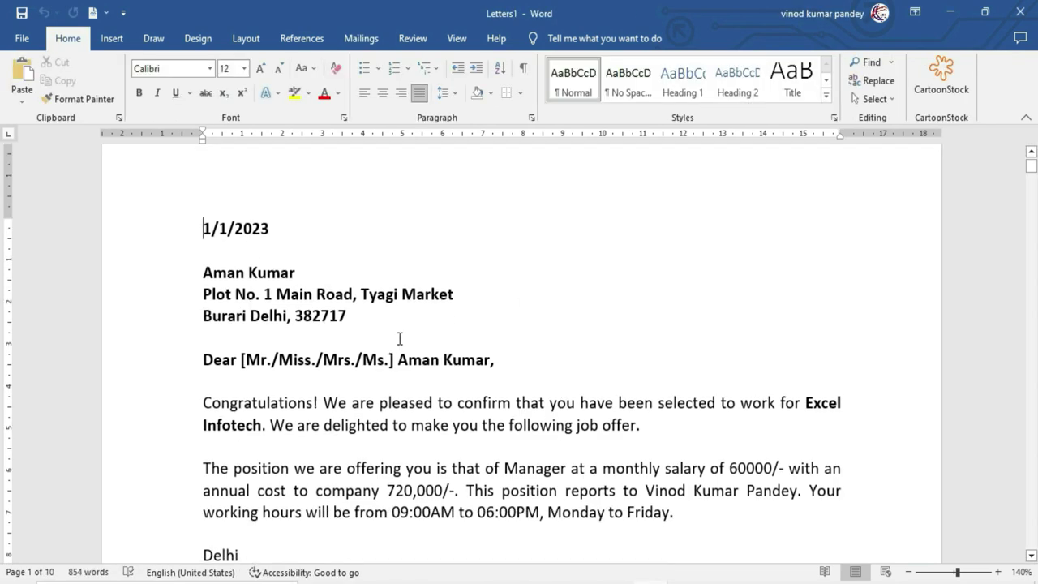
{"action": "scroll", "coordinate": [602, 442], "scroll_direction": "down", "scroll_amount": 4}
{"action": "scroll", "coordinate": [603, 444], "scroll_direction": "down", "scroll_amount": 3}
{"action": "scroll", "coordinate": [603, 444], "scroll_direction": "down", "scroll_amount": 2}
{"action": "scroll", "coordinate": [603, 444], "scroll_direction": "down", "scroll_amount": 2}
{"action": "scroll", "coordinate": [603, 445], "scroll_direction": "down", "scroll_amount": 3}
{"action": "scroll", "coordinate": [603, 444], "scroll_direction": "down", "scroll_amount": 3}
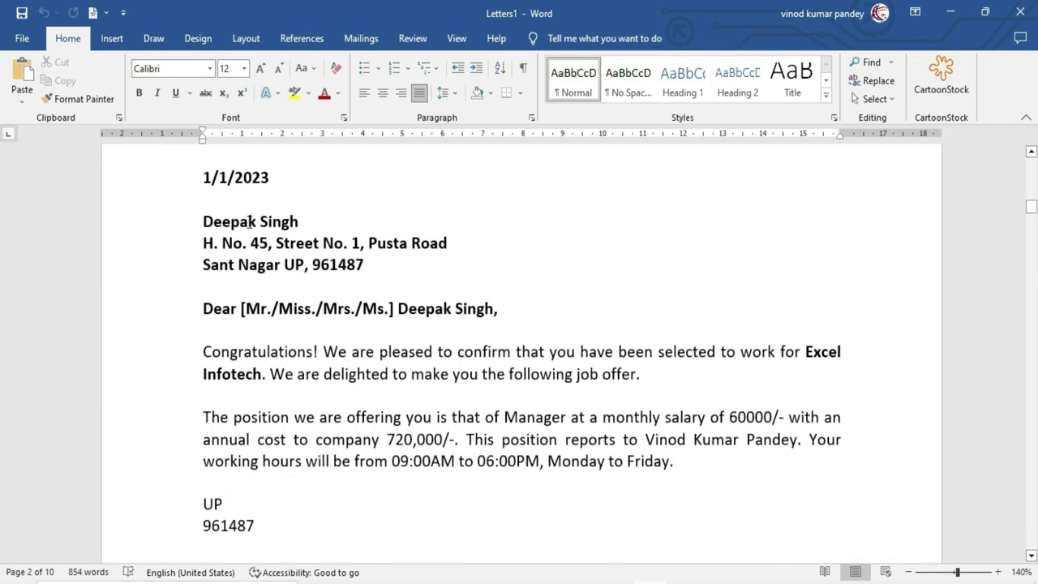
{"action": "scroll", "coordinate": [385, 370], "scroll_direction": "down", "scroll_amount": 5}
{"action": "scroll", "coordinate": [385, 372], "scroll_direction": "down", "scroll_amount": 5}
{"action": "scroll", "coordinate": [386, 373], "scroll_direction": "down", "scroll_amount": 2}
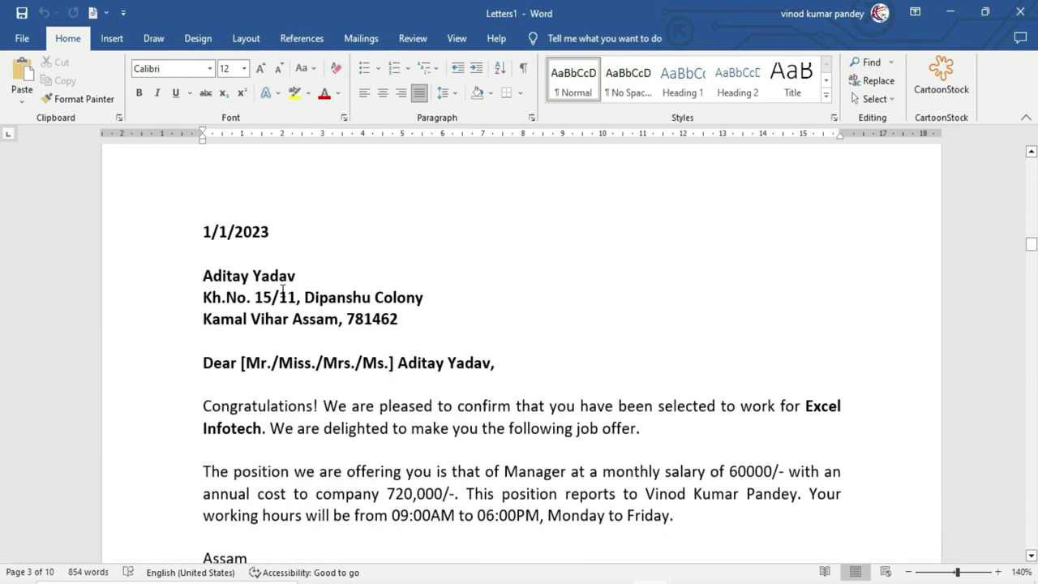
{"action": "left_click_drag", "start_coordinate": [1030, 245], "coordinate": [1034, 436]}
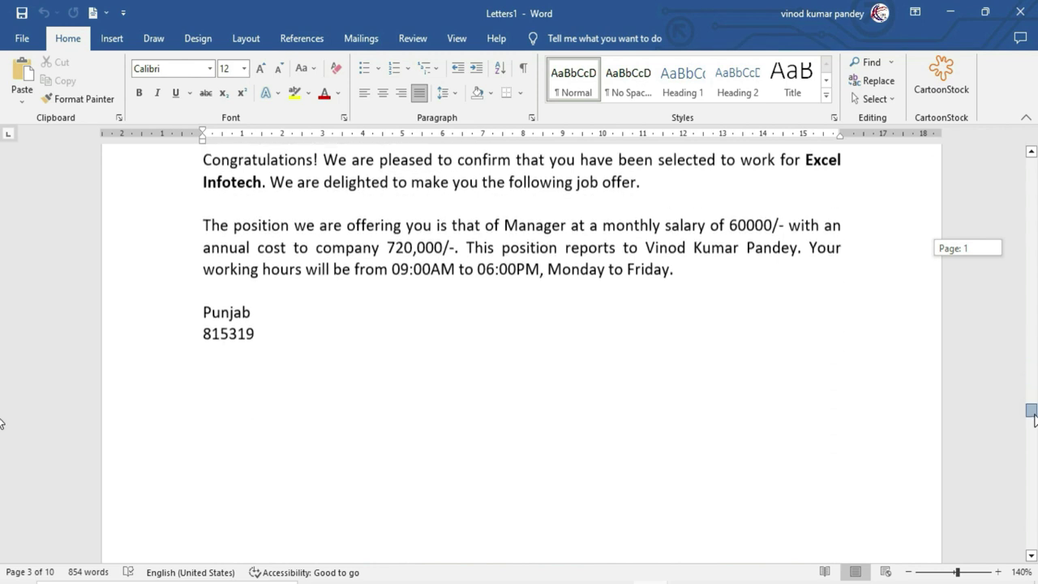
- Return to the top of the first offer letter, above the greeting
{"action": "left_click_drag", "start_coordinate": [1035, 436], "coordinate": [559, 349]}
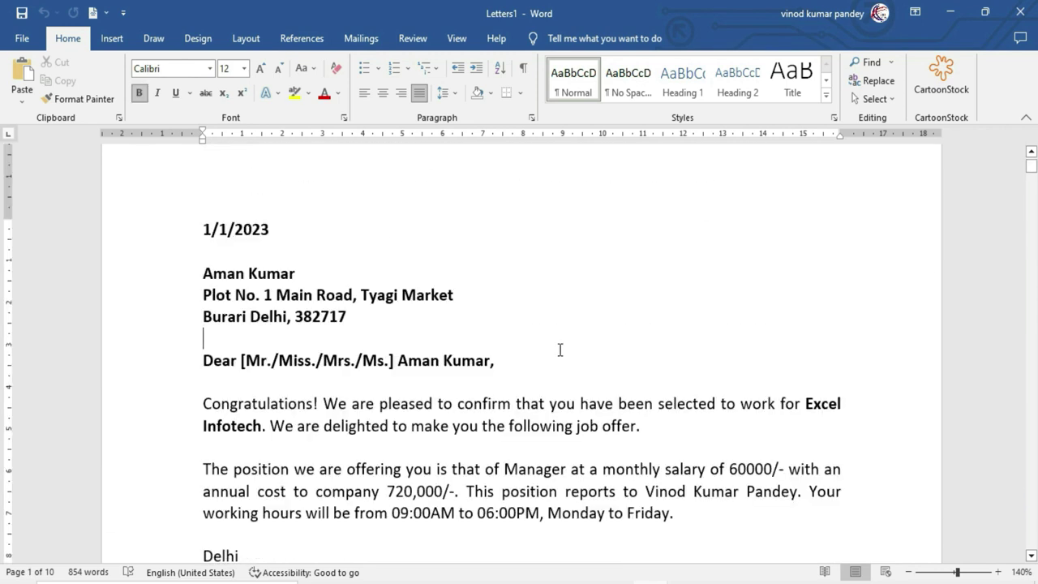
{"action": "left_click", "coordinate": [559, 349]}
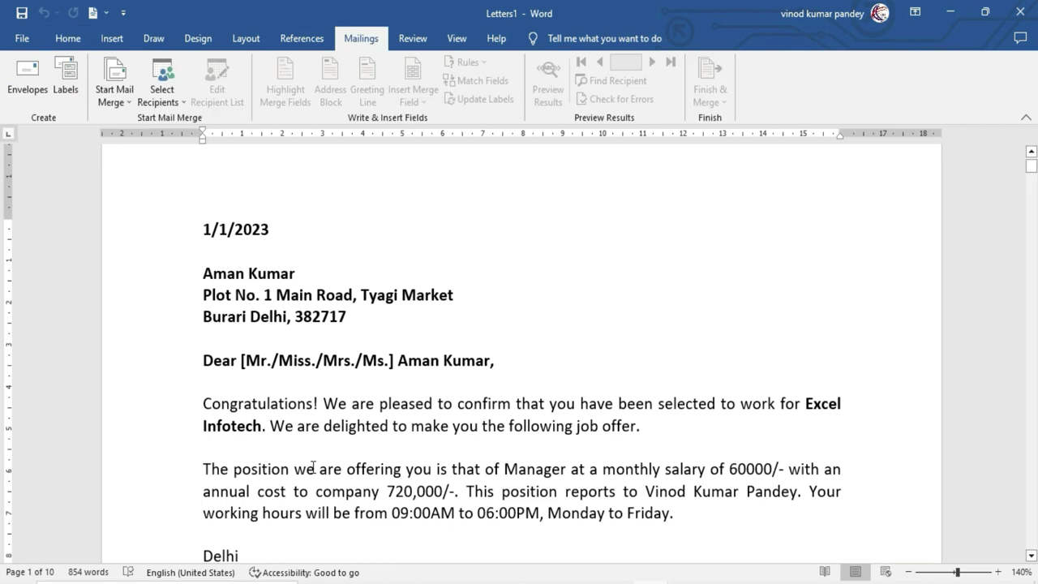
{"action": "scroll", "coordinate": [527, 365], "scroll_direction": "up", "scroll_amount": 2}
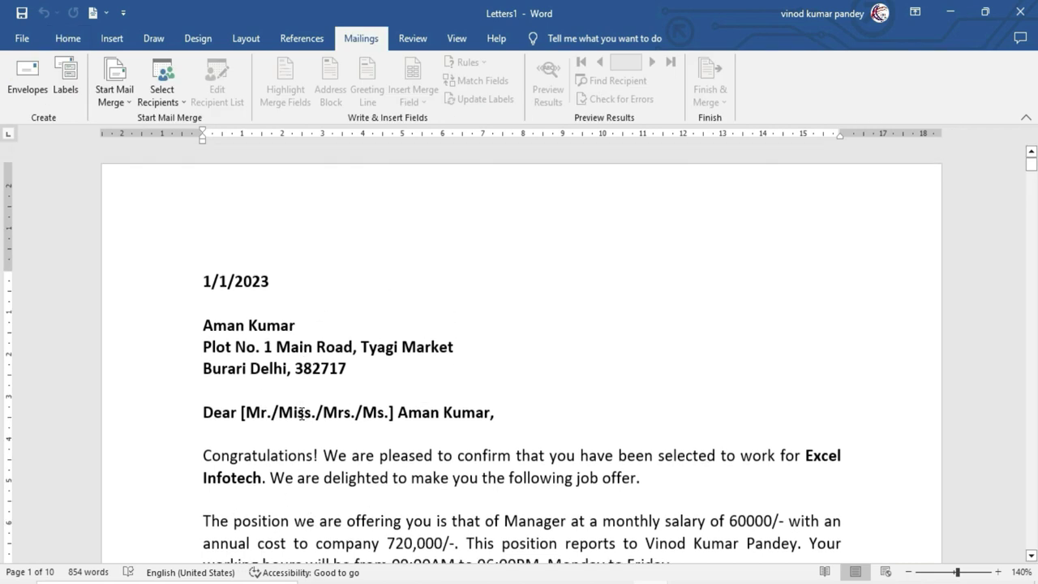
{"action": "left_click_drag", "start_coordinate": [1030, 165], "coordinate": [1029, 165]}
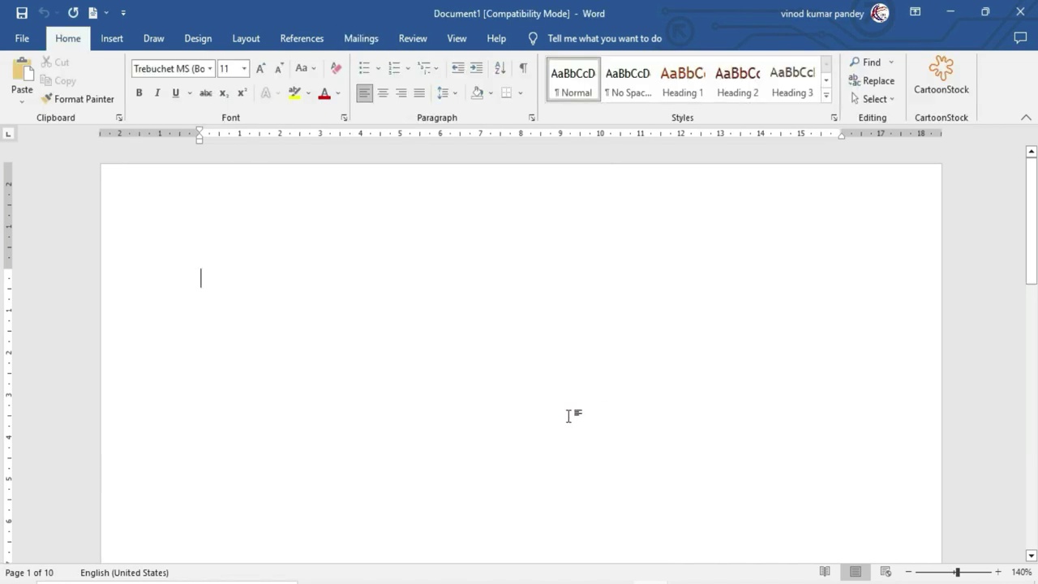
- On the Mailings tab, look over the Start Mail Merge document types, then show the Select Recipients choices
{"action": "left_click", "coordinate": [364, 39]}
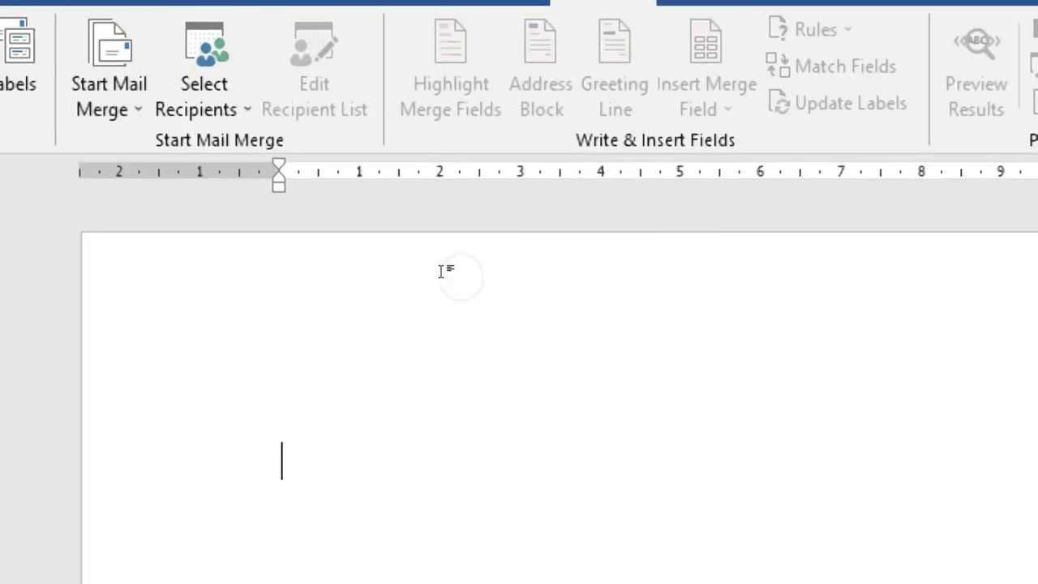
{"action": "left_click", "coordinate": [120, 100]}
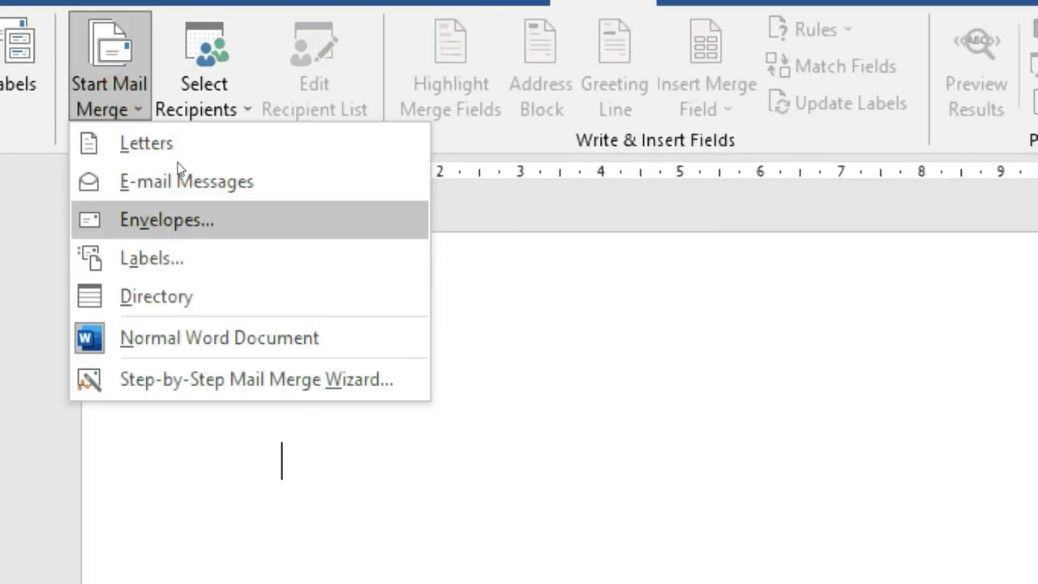
{"action": "left_click", "coordinate": [139, 111]}
{"action": "left_click", "coordinate": [134, 117]}
{"action": "key", "text": "Down"}
{"action": "key", "text": "Down"}
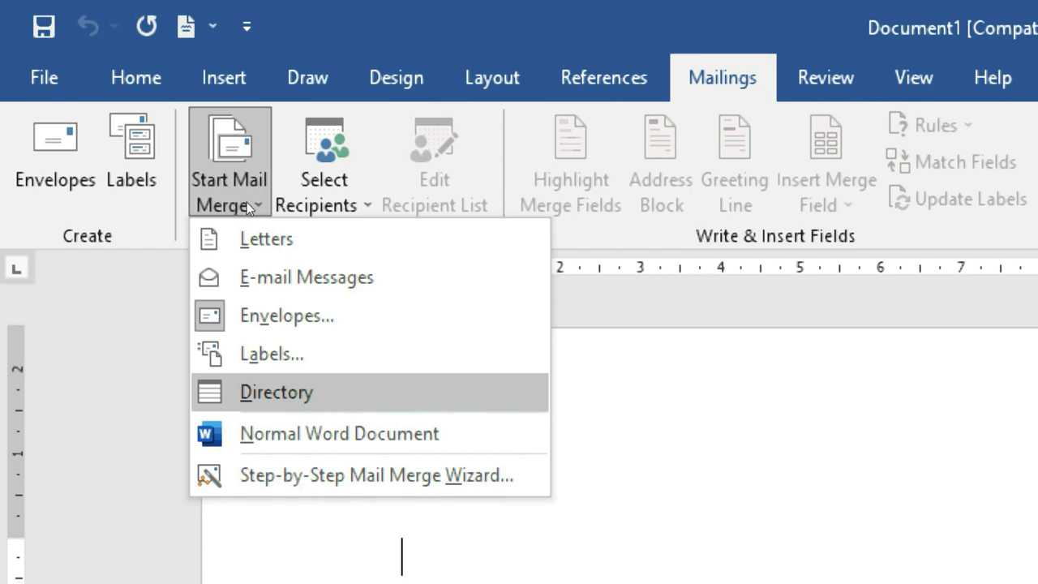
{"action": "key", "text": "Up"}
{"action": "key", "text": "Up"}
{"action": "key", "text": "Right"}
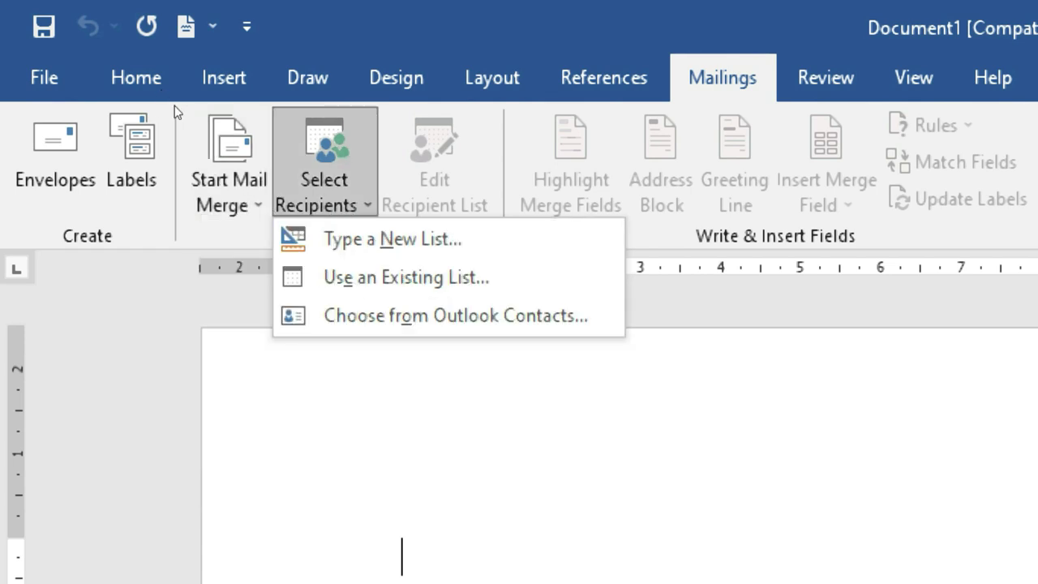
- Use the existing Data workbook in Desktop > Mail Merge as recipients, confirming its Sheet1$ table
{"action": "key", "text": "Down"}
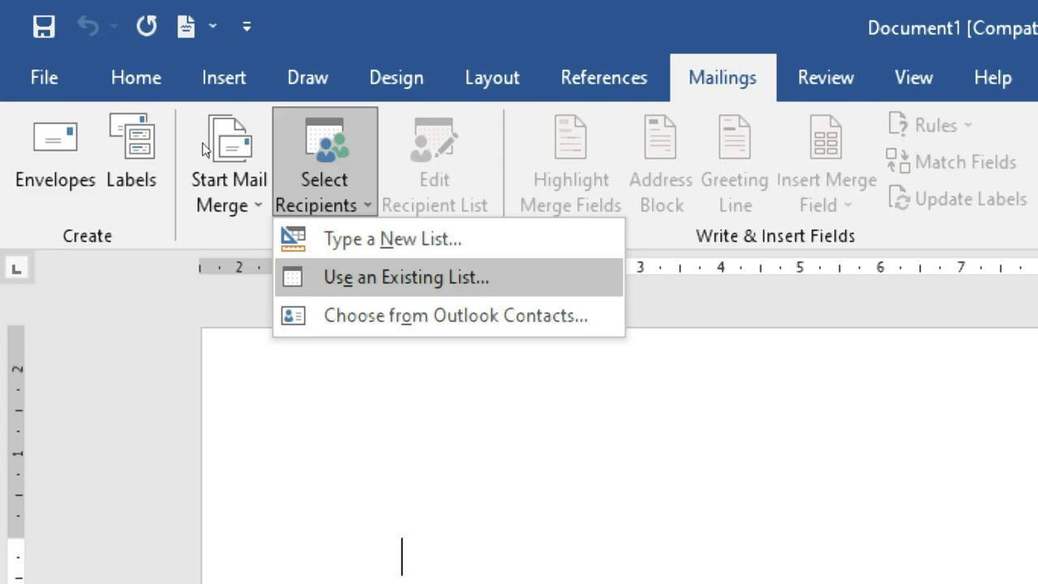
{"action": "left_click", "coordinate": [200, 143]}
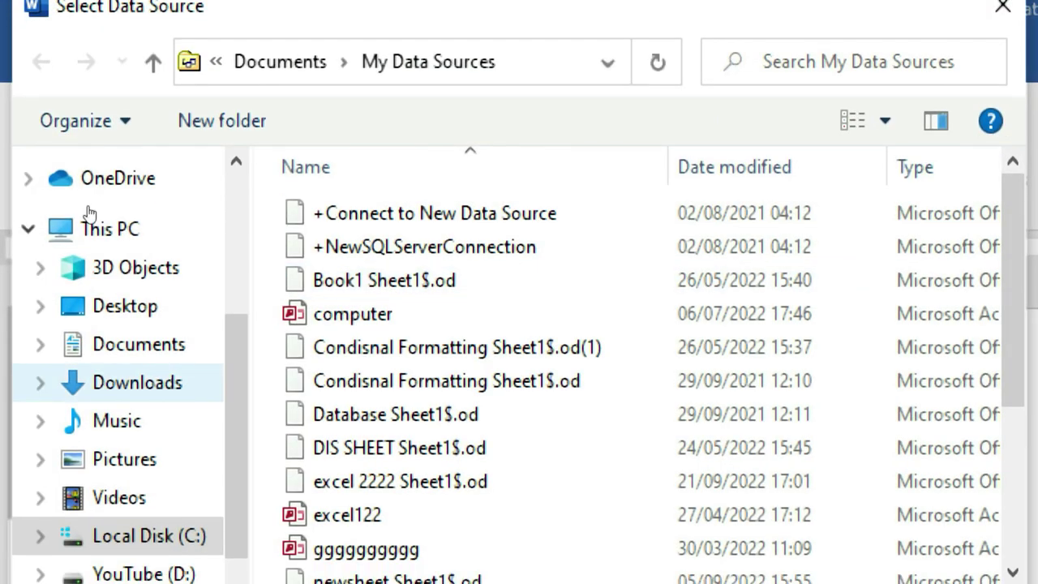
{"action": "key", "text": "Up"}
{"action": "key", "text": "Up"}
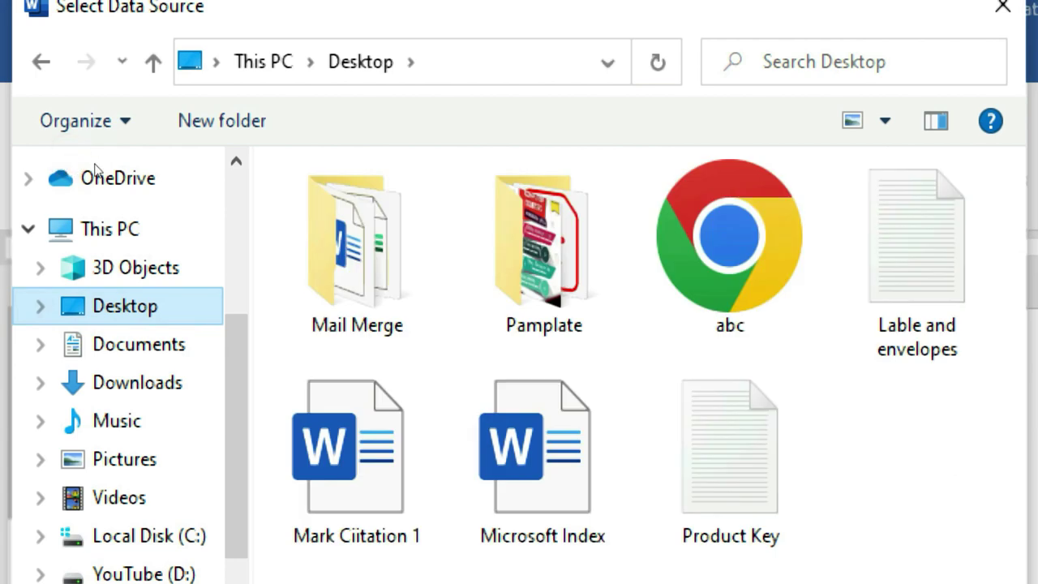
{"action": "key", "text": "Tab"}
{"action": "key", "text": "Return"}
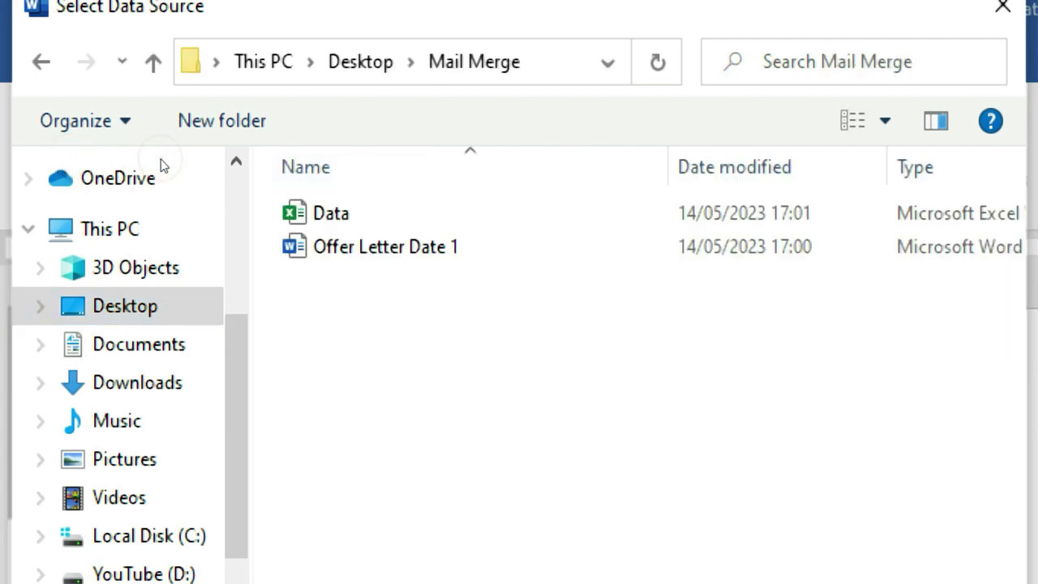
{"action": "key", "text": "Down"}
{"action": "key", "text": "Return"}
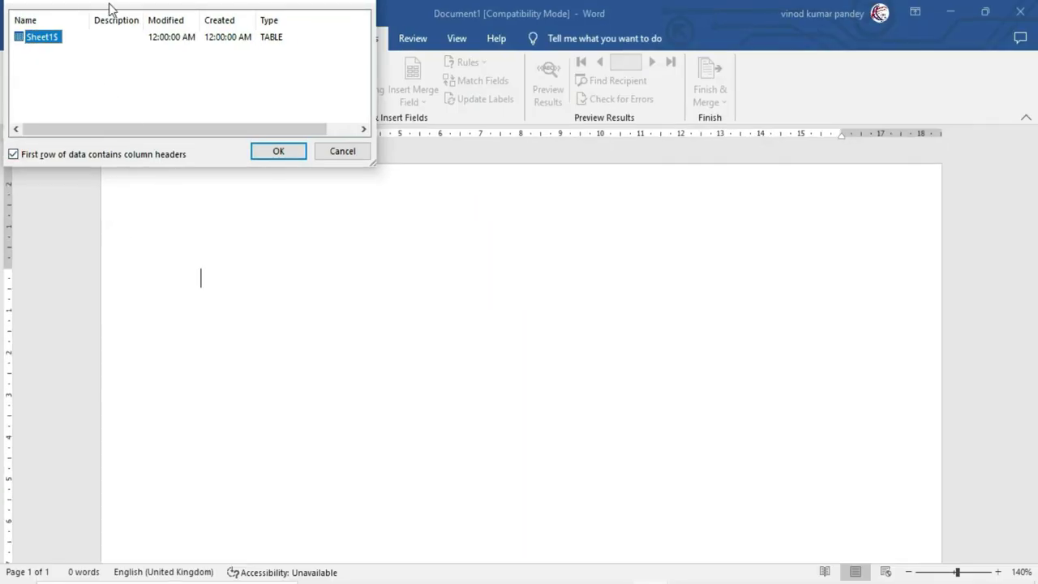
{"action": "left_click_drag", "start_coordinate": [113, 3], "coordinate": [300, 211]}
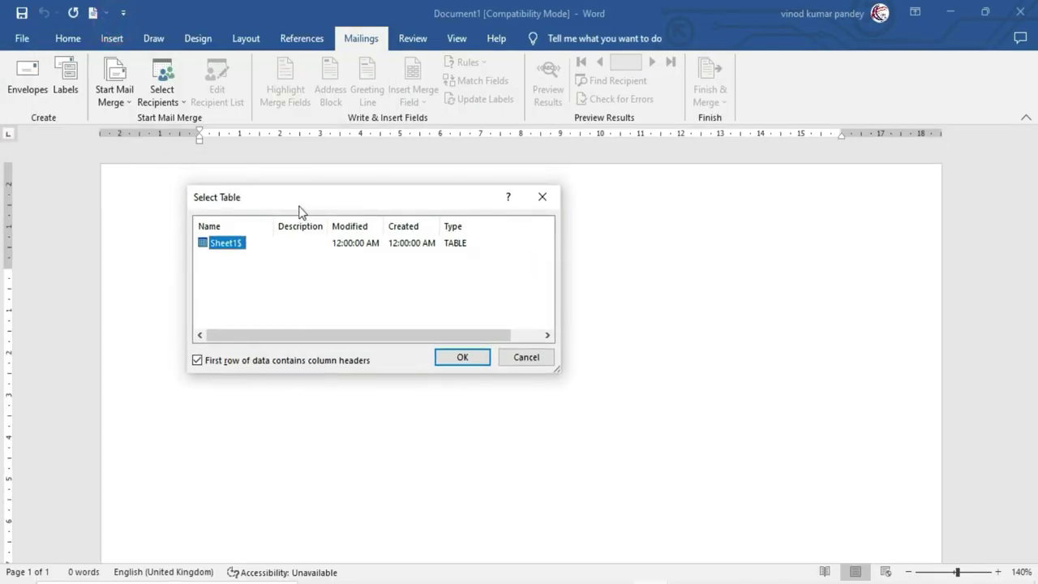
{"action": "left_click", "coordinate": [456, 358]}
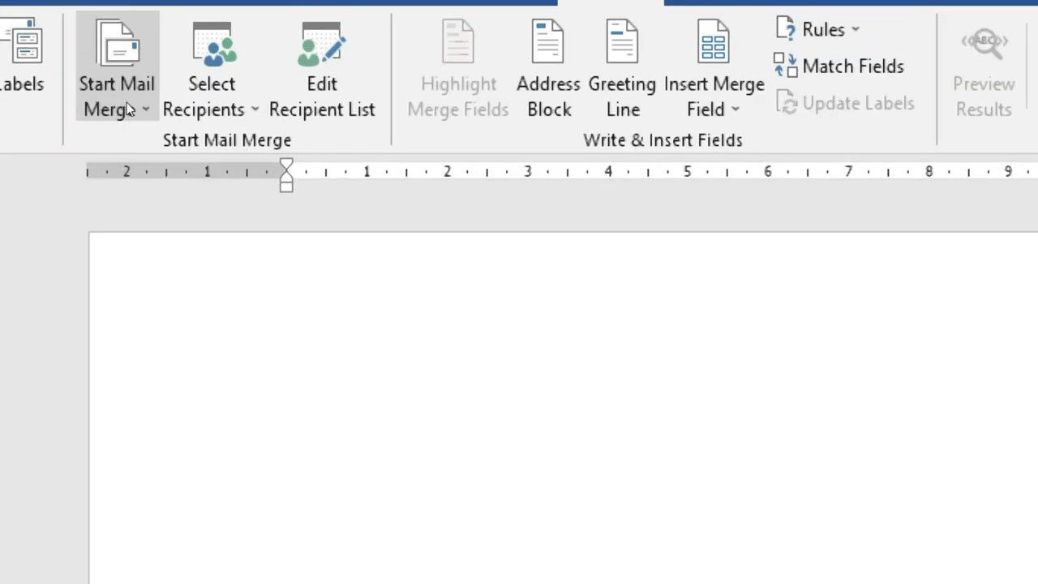
- Make the document an envelope merge at Size 10, leaving the delivery address font unchanged
{"action": "left_click", "coordinate": [119, 100]}
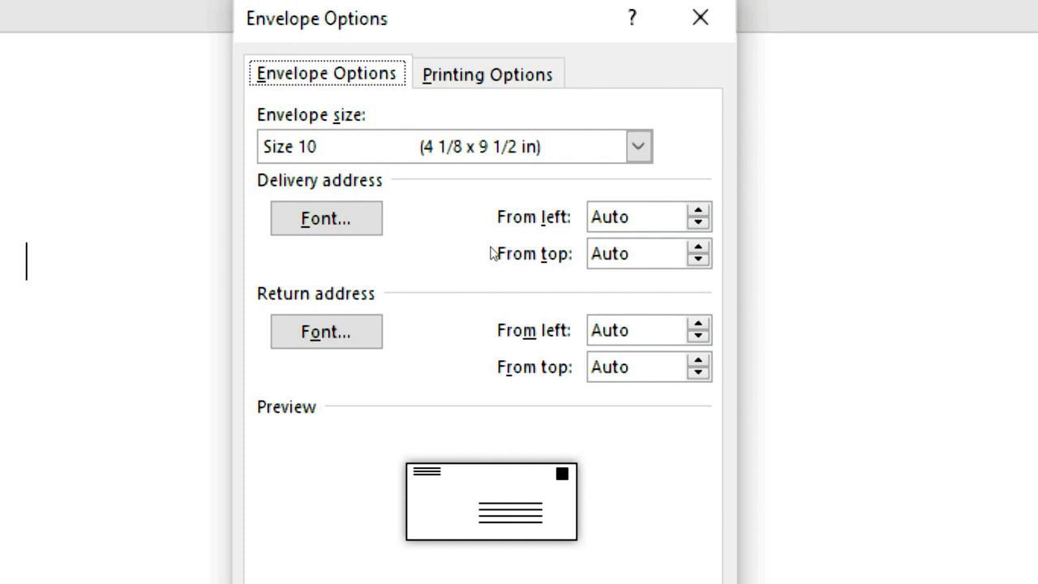
{"action": "key", "text": "Tab"}
{"action": "key", "text": "alt+Down"}
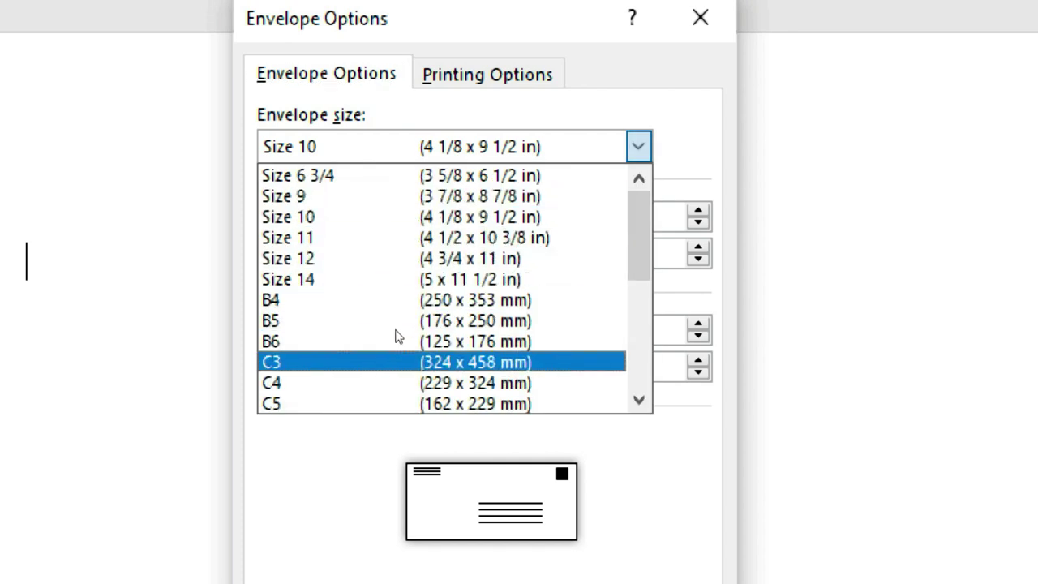
{"action": "scroll", "coordinate": [509, 259], "scroll_direction": "down", "scroll_amount": 2}
{"action": "scroll", "coordinate": [509, 259], "scroll_direction": "down", "scroll_amount": 3}
{"action": "scroll", "coordinate": [506, 302], "scroll_direction": "up", "scroll_amount": 1}
{"action": "scroll", "coordinate": [506, 301], "scroll_direction": "up", "scroll_amount": 4}
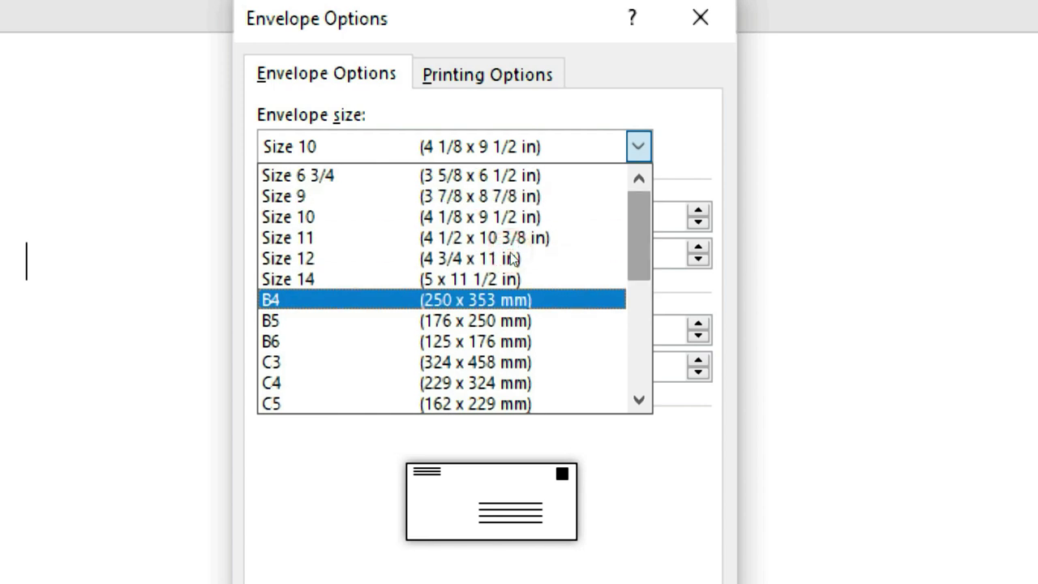
{"action": "key", "text": "Escape"}
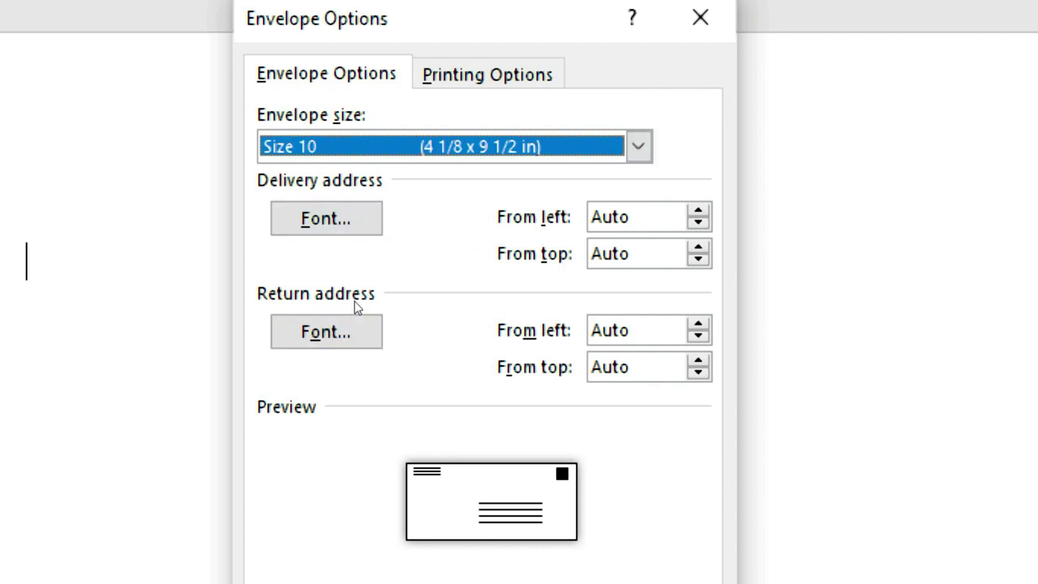
{"action": "left_click", "coordinate": [328, 227]}
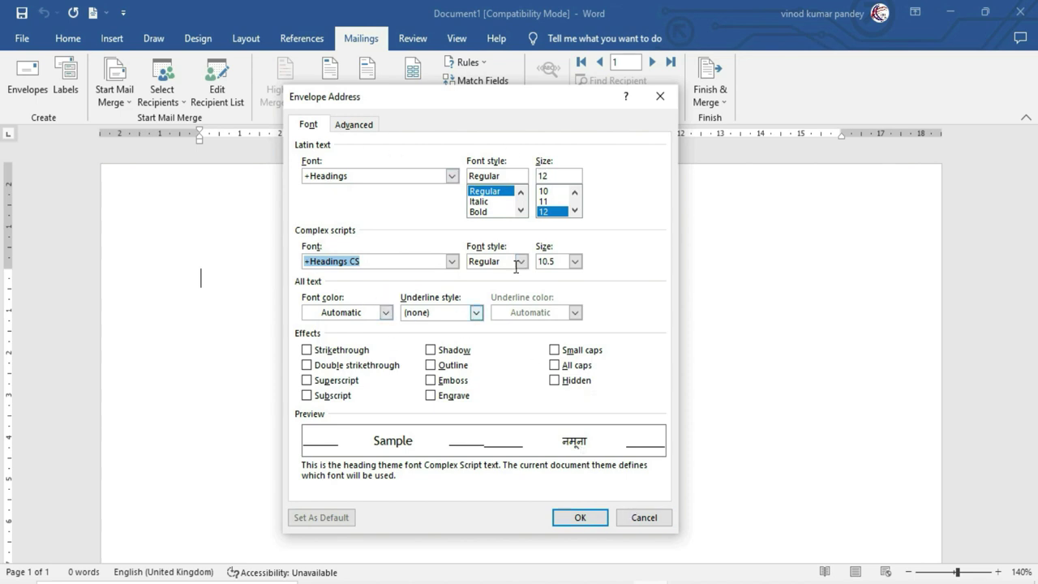
{"action": "left_click", "coordinate": [638, 514]}
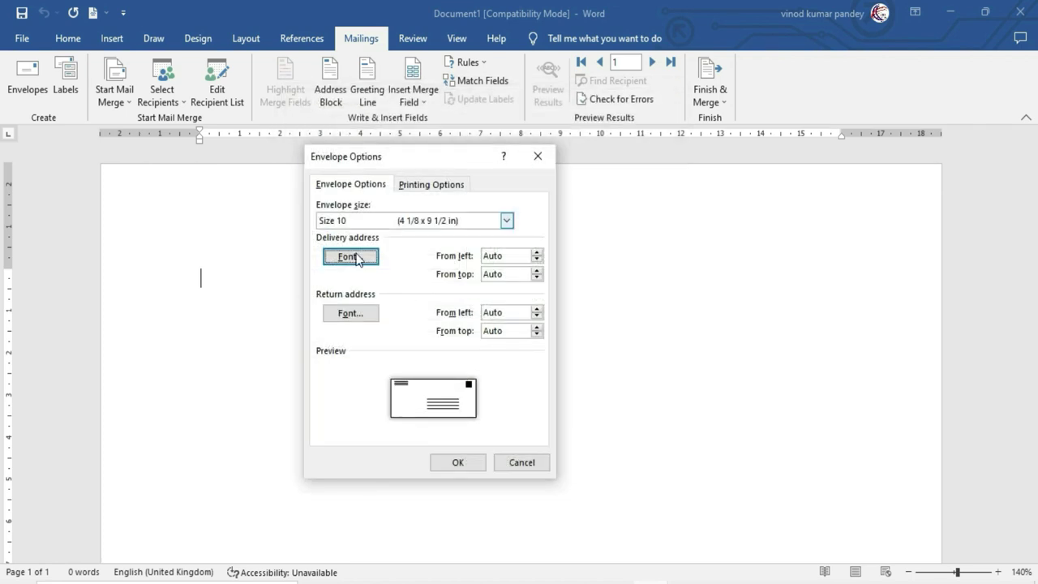
{"action": "left_click", "coordinate": [457, 462]}
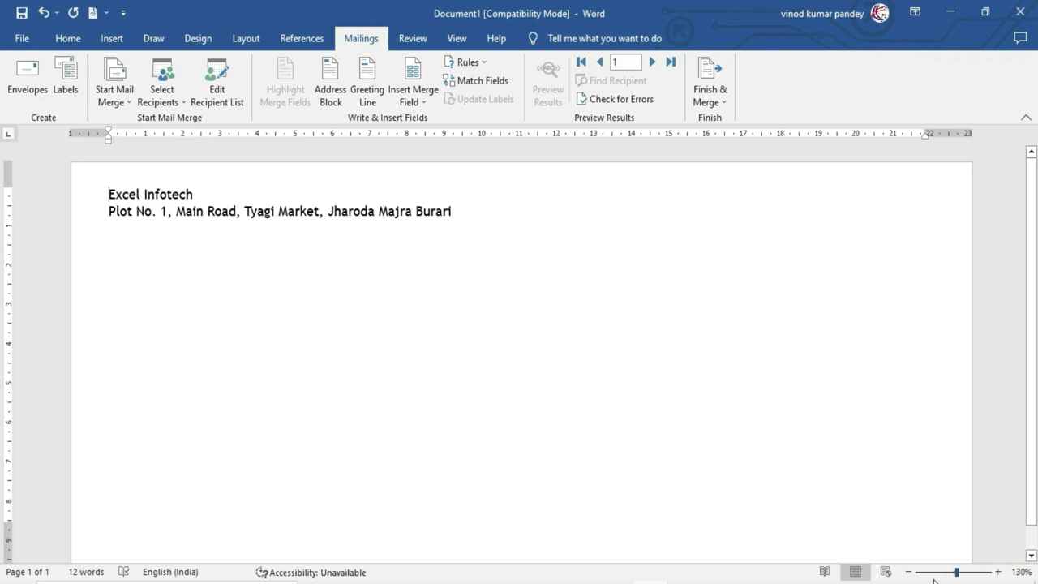
- Zoom out to 110% and place the cursor in the envelope's delivery address area
{"action": "left_click", "coordinate": [908, 571]}
{"action": "left_click", "coordinate": [908, 571]}
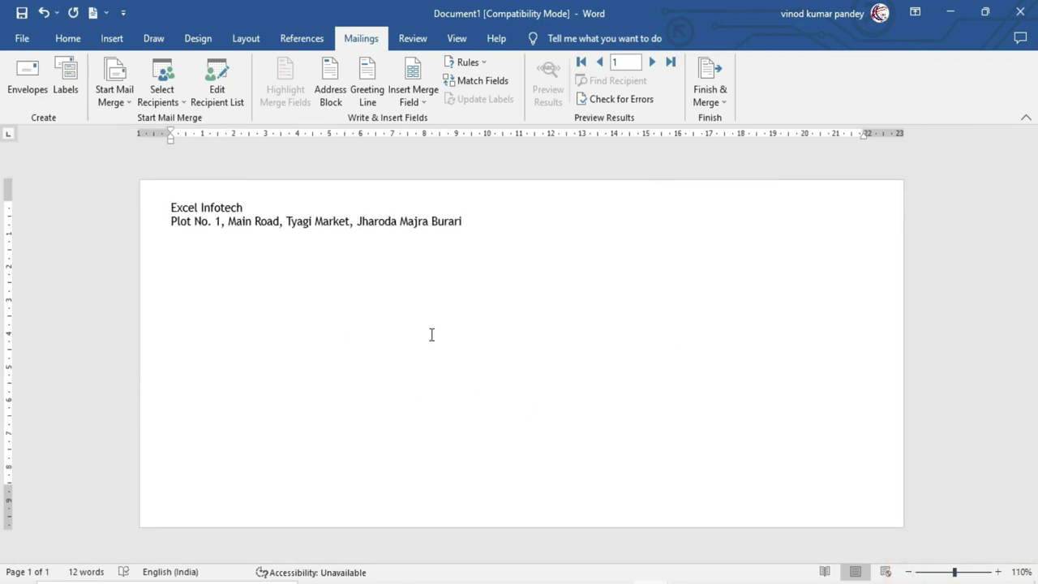
{"action": "left_click", "coordinate": [498, 389]}
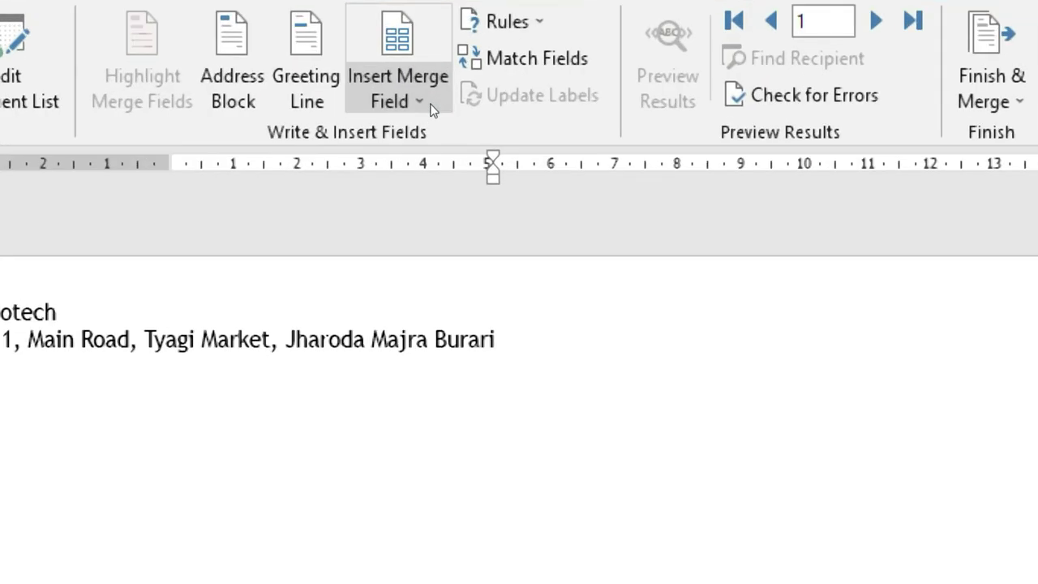
- Insert the Address merge field, turn on Preview Results, and step forward to record 4
{"action": "left_click", "coordinate": [428, 107]}
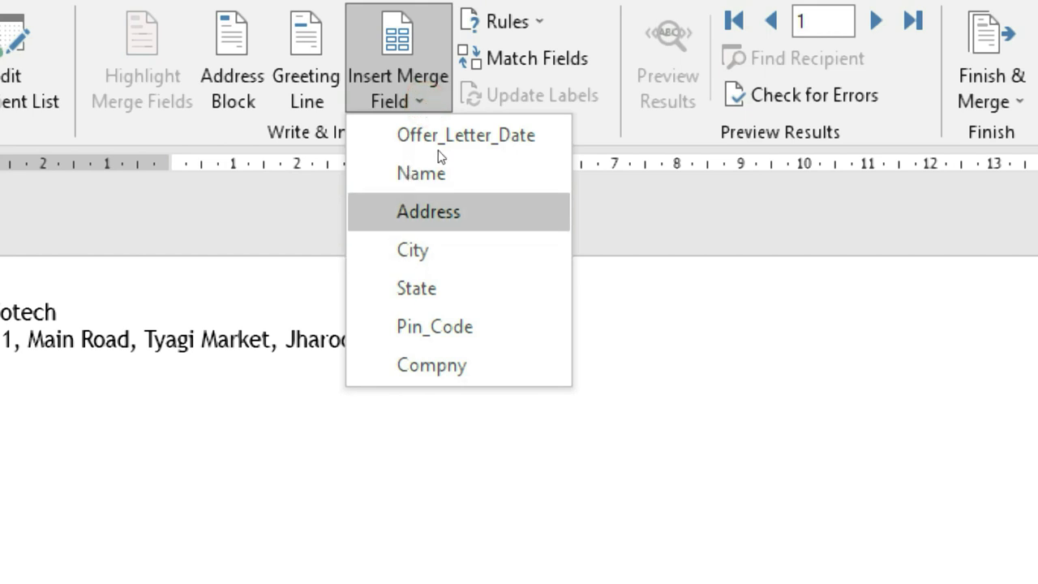
{"action": "left_click", "coordinate": [438, 150]}
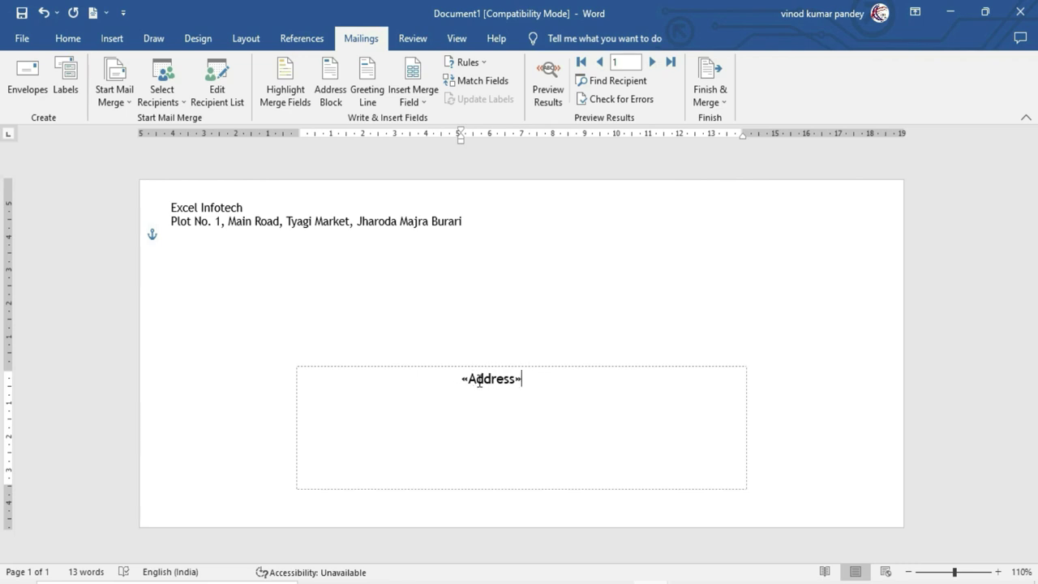
{"action": "left_click", "coordinate": [554, 88]}
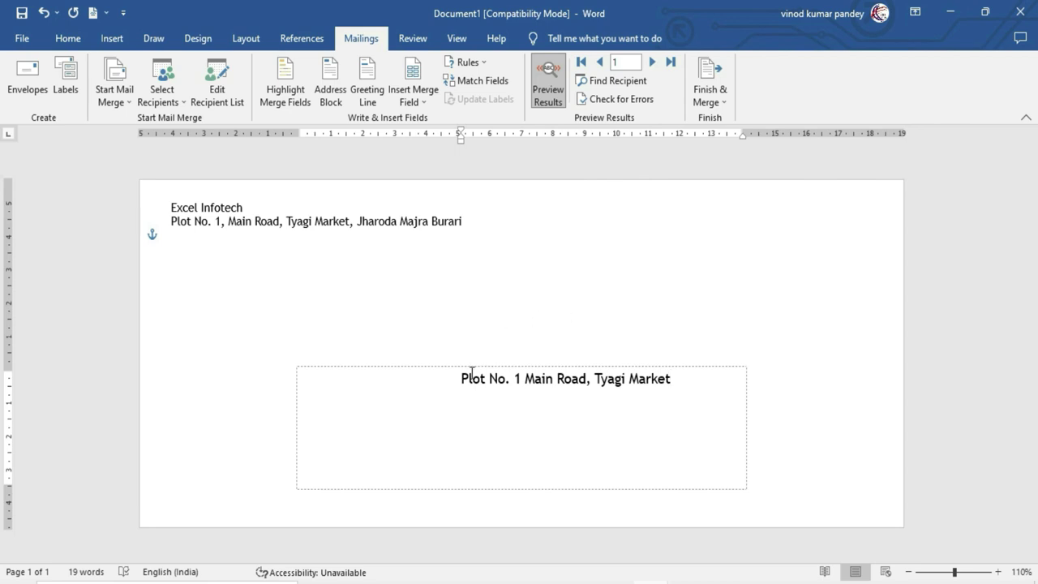
{"action": "left_click", "coordinate": [651, 63]}
{"action": "left_click", "coordinate": [651, 62]}
{"action": "left_click", "coordinate": [651, 62]}
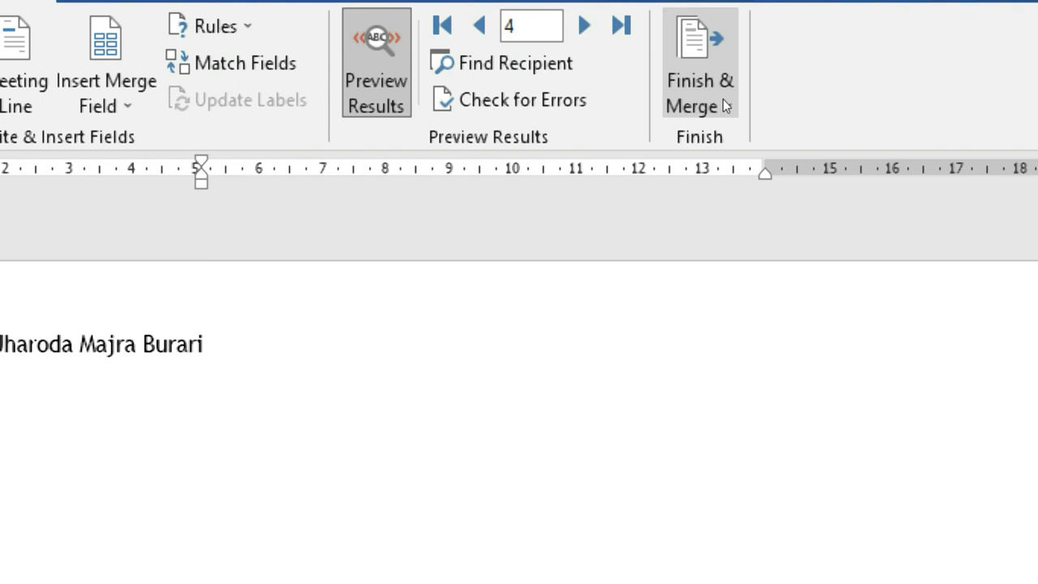
- Finish the merge with Edit Individual Documents for All records, creating the 10-page Envelopes2
{"action": "left_click", "coordinate": [724, 105]}
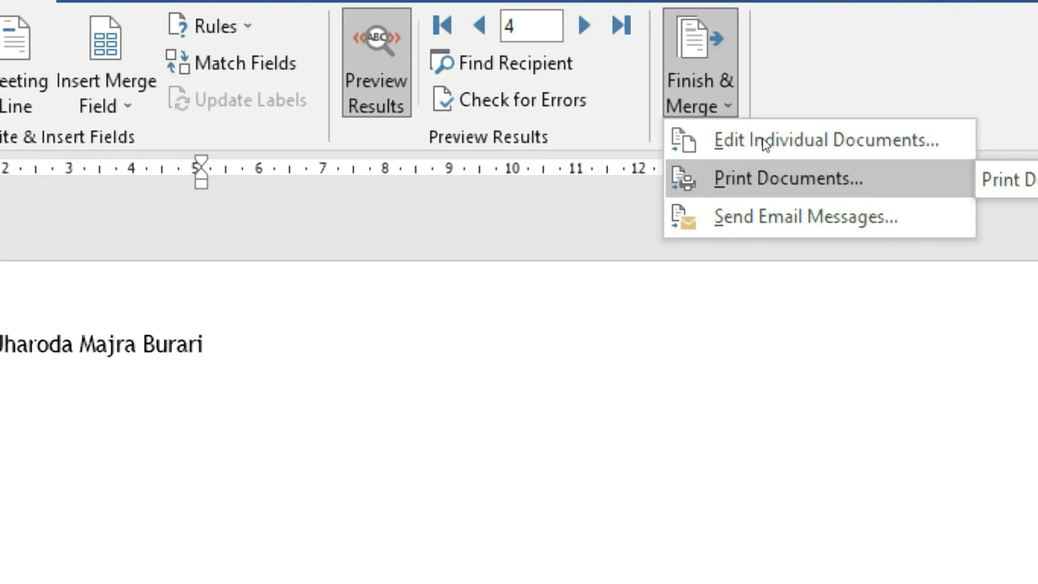
{"action": "key", "text": "Down"}
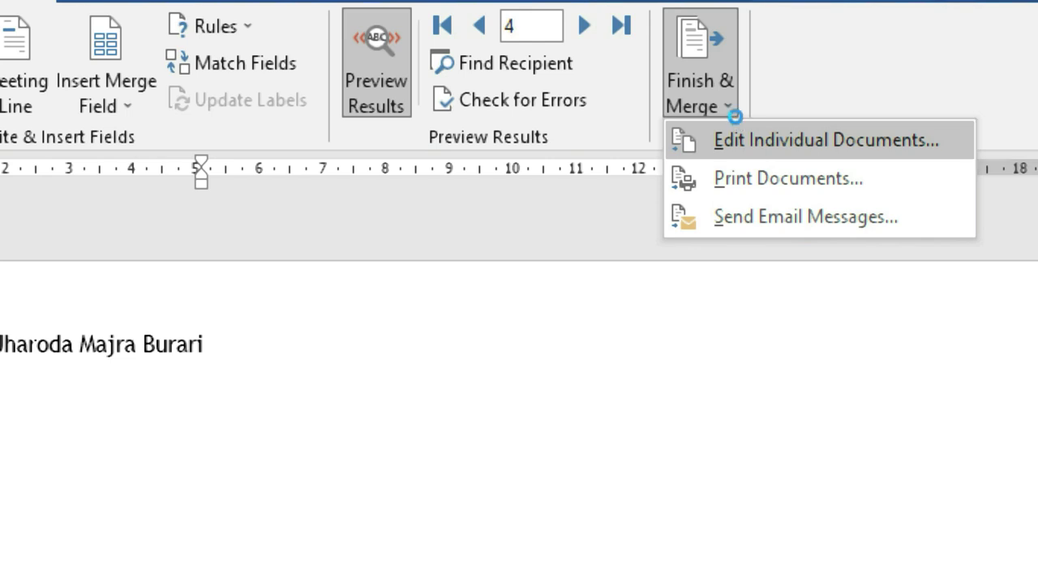
{"action": "left_click", "coordinate": [735, 139]}
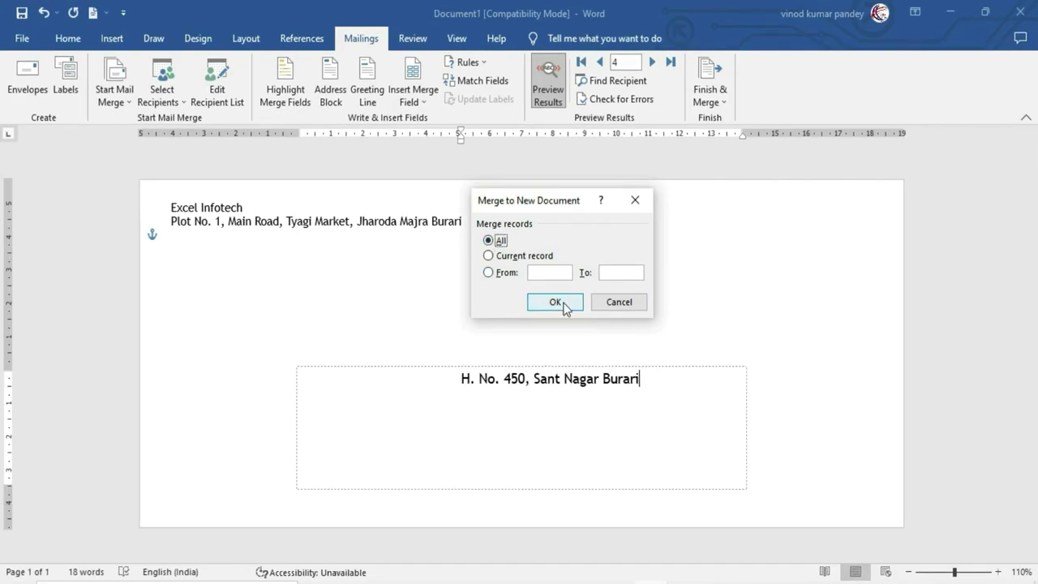
{"action": "left_click", "coordinate": [565, 304]}
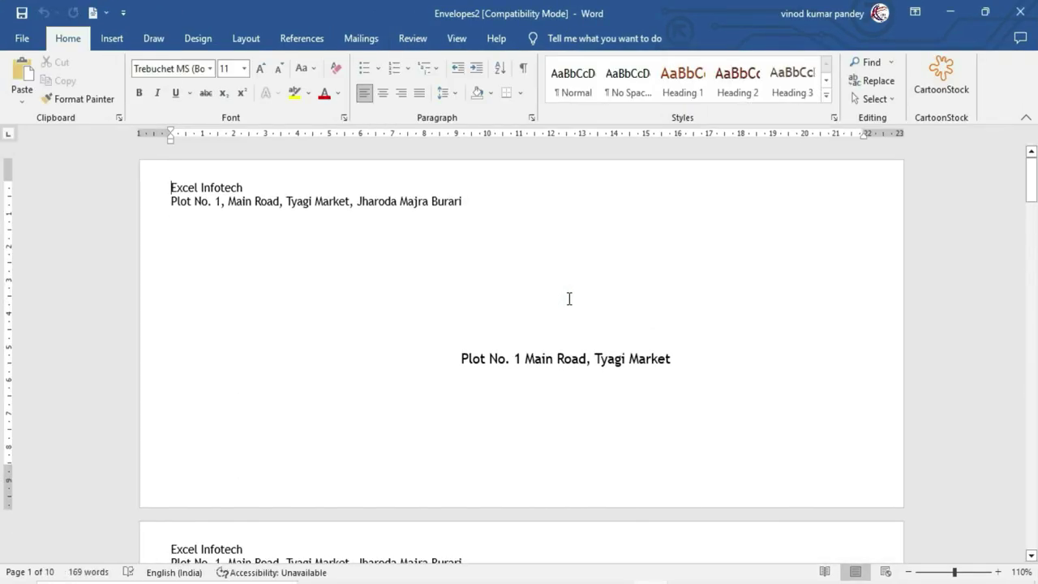
{"action": "left_click_drag", "start_coordinate": [1031, 174], "coordinate": [1032, 201]}
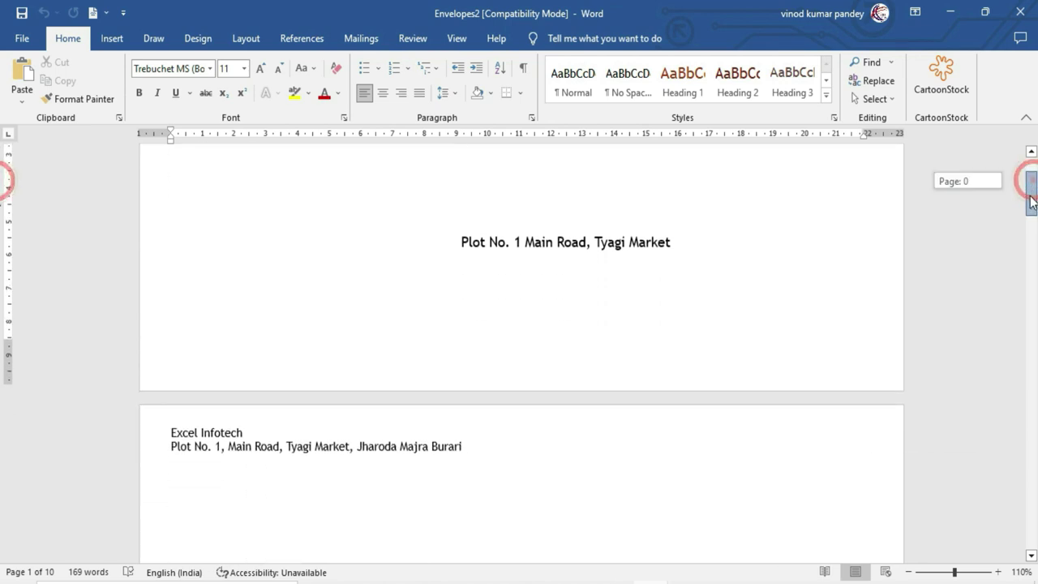
{"action": "mouse_move", "coordinate": [1031, 201]}
{"action": "left_mouse_down"}
{"action": "mouse_move", "coordinate": [1030, 532]}
{"action": "mouse_move", "coordinate": [1020, 484]}
{"action": "left_mouse_up"}
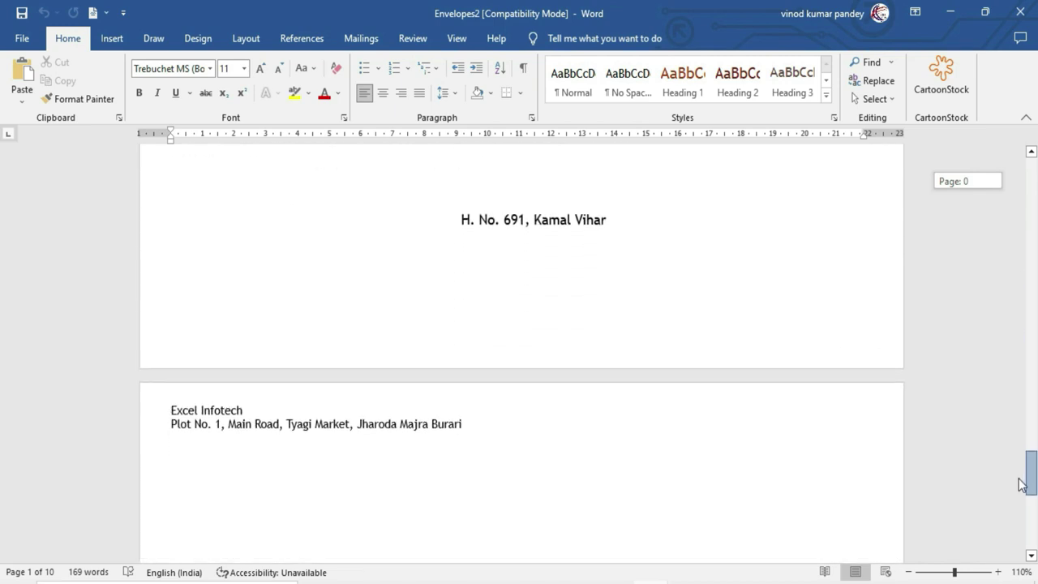
{"action": "left_click_drag", "start_coordinate": [1020, 484], "coordinate": [1030, 180]}
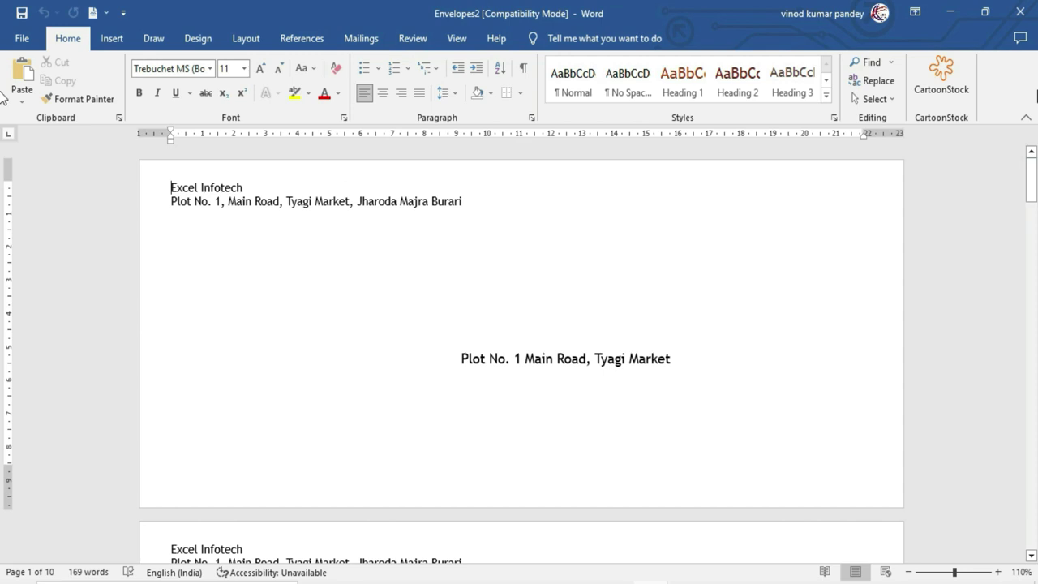